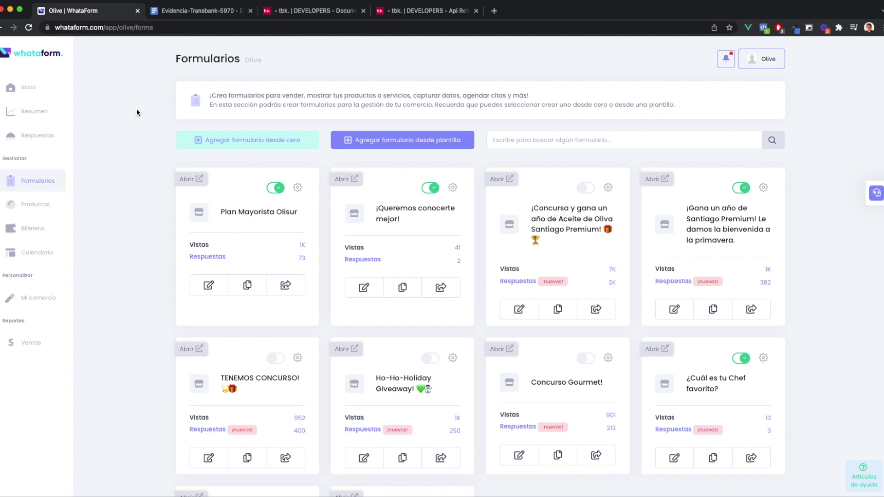
Review the evidence table's X marks for Webpay Plus REST and Pesos Chilenos
left_click(194, 11)
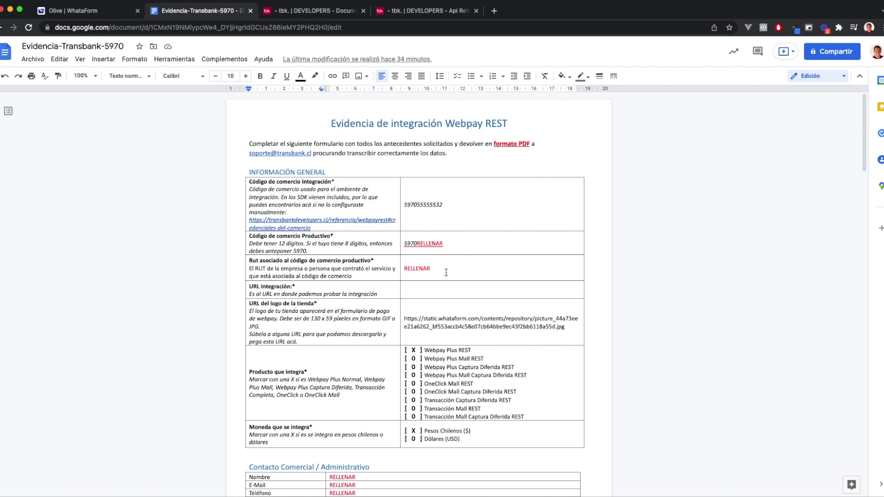
scroll(446, 274, "down", 1)
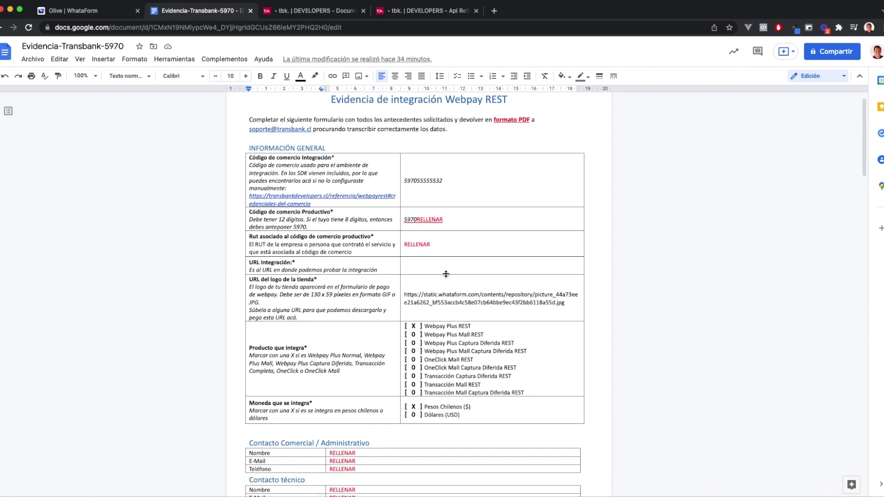
scroll(445, 274, "down", 4)
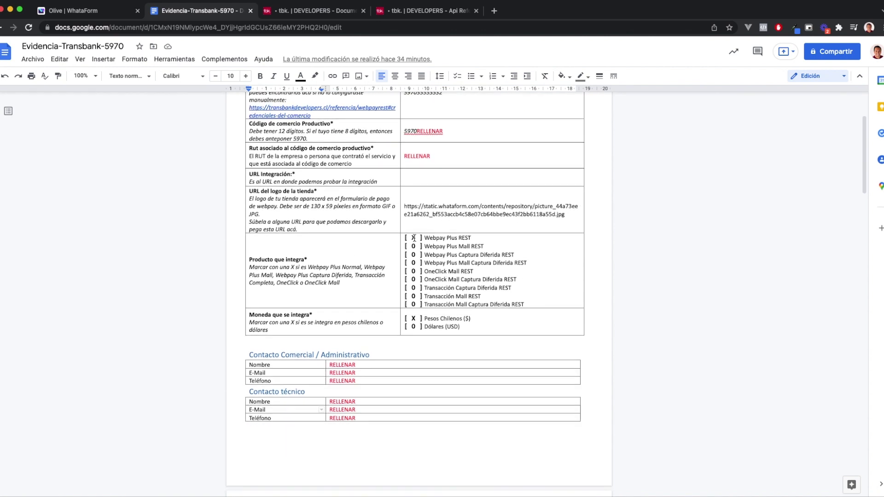
double_click(414, 238)
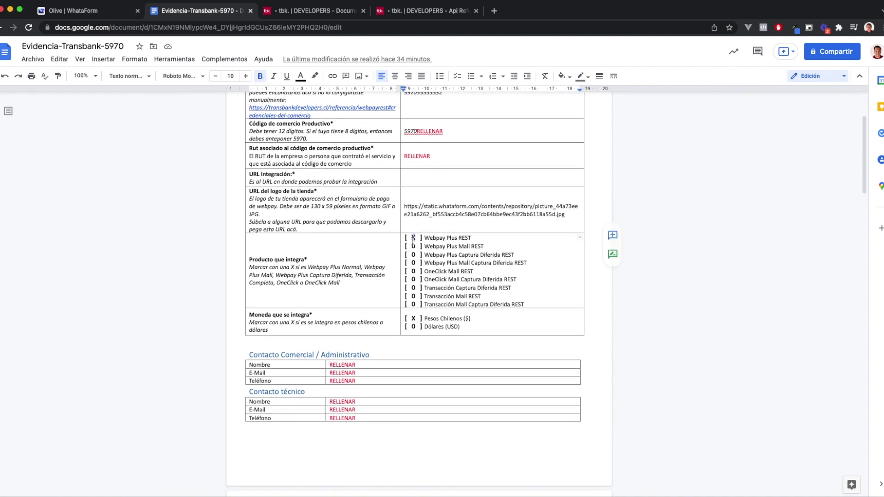
double_click(413, 318)
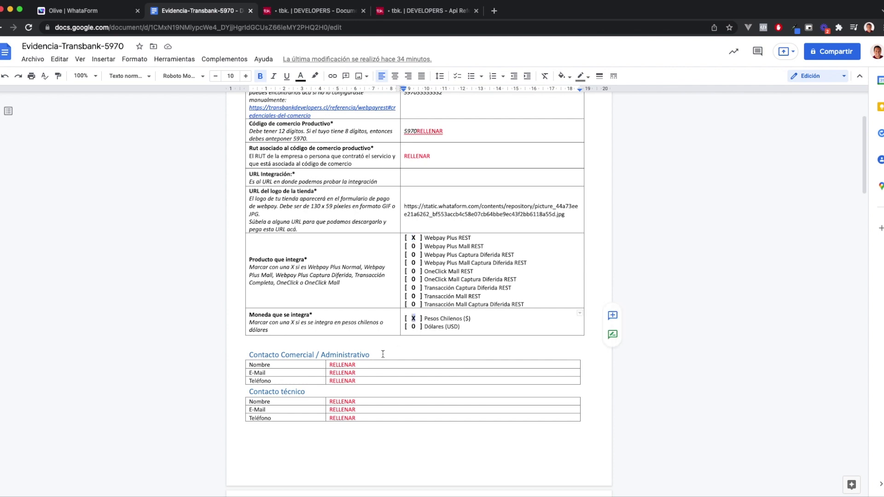
scroll(383, 354, "up", 5)
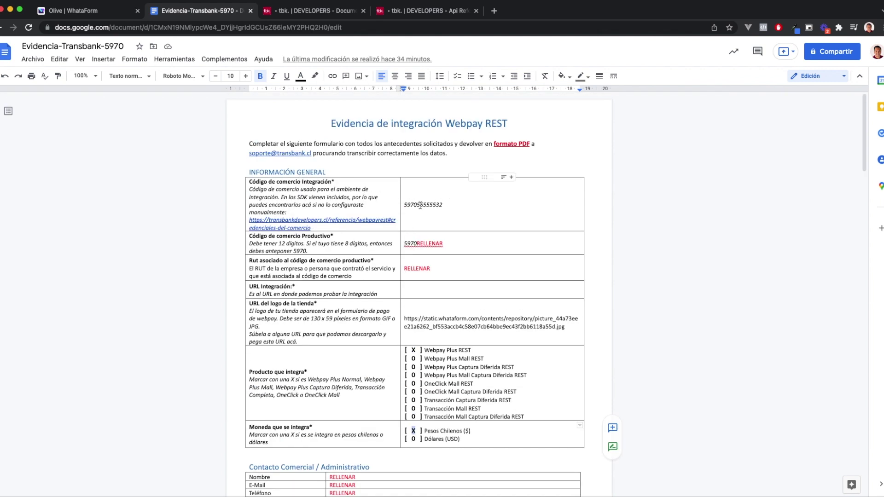
Copy the Tbk-Api-Key-Id value from the Transbank developers page
left_click(433, 11)
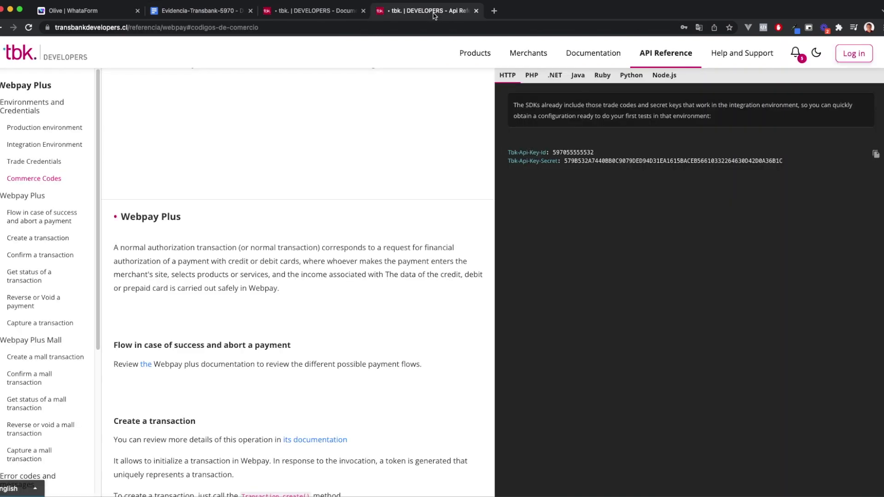
double_click(577, 153)
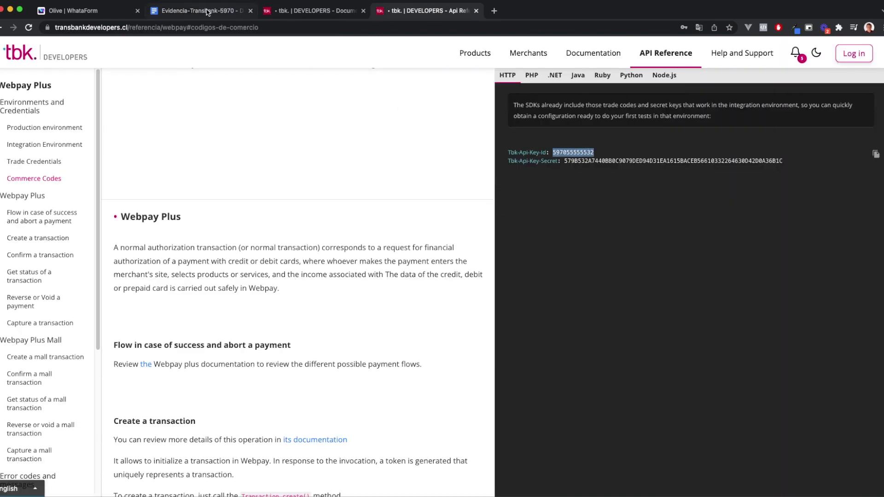
left_click(207, 11)
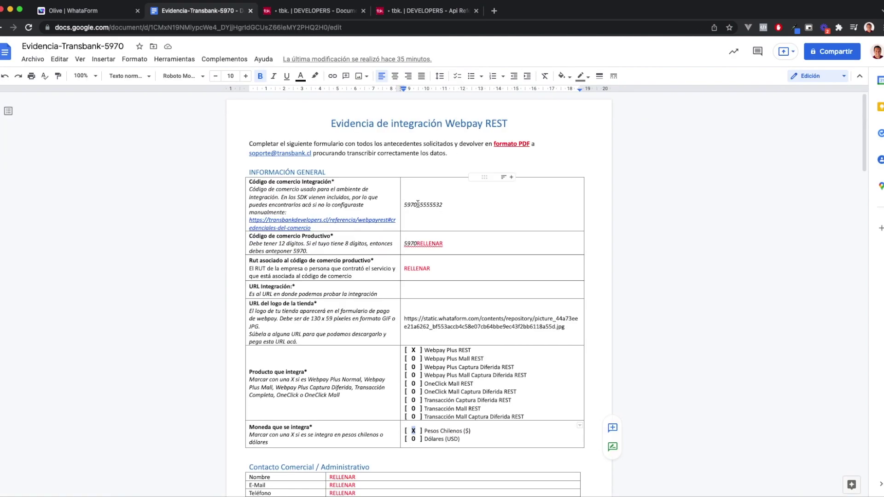
Inspect the RELLENAR placeholders in the production code and RUT cells
left_click_drag(418, 244, 446, 243)
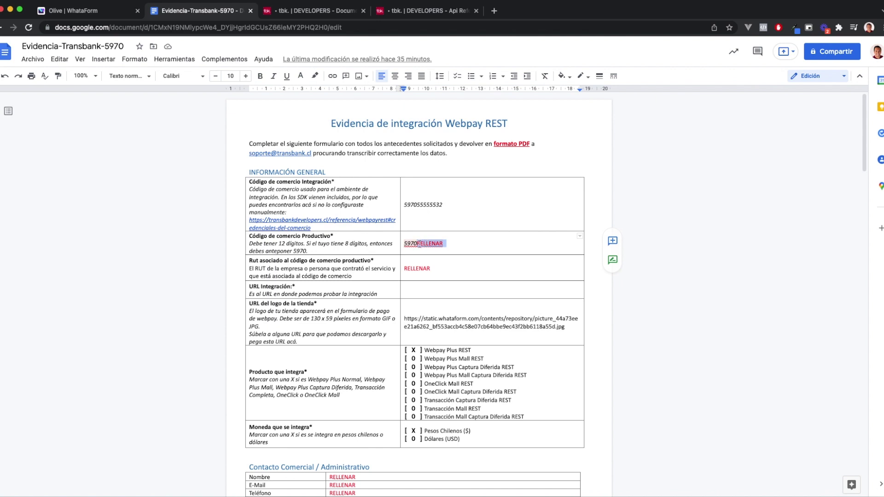
left_click(461, 248)
left_click_drag(448, 247, 417, 247)
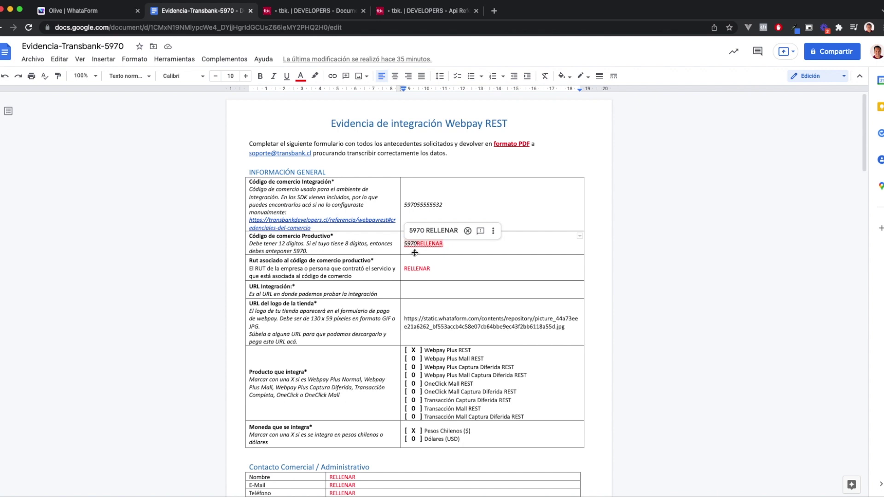
left_click(413, 244)
left_click(438, 262)
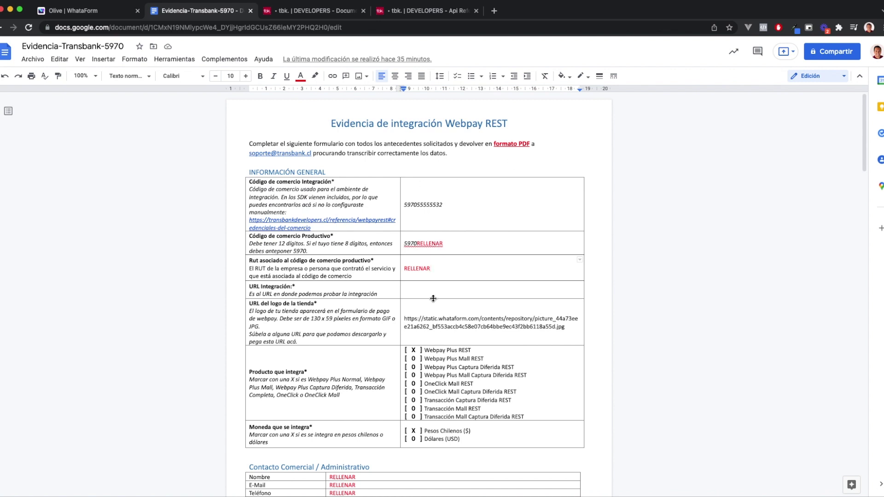
scroll(433, 298, "down", 6)
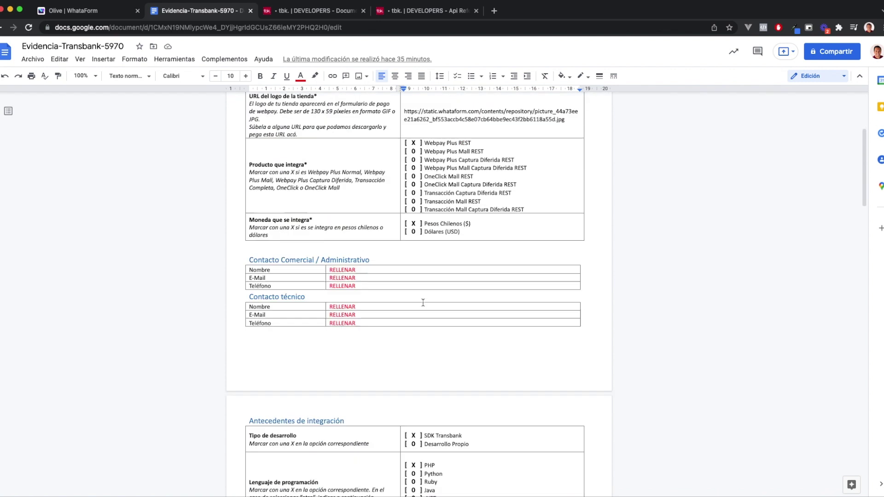
scroll(423, 302, "down", 8)
scroll(423, 303, "up", 15)
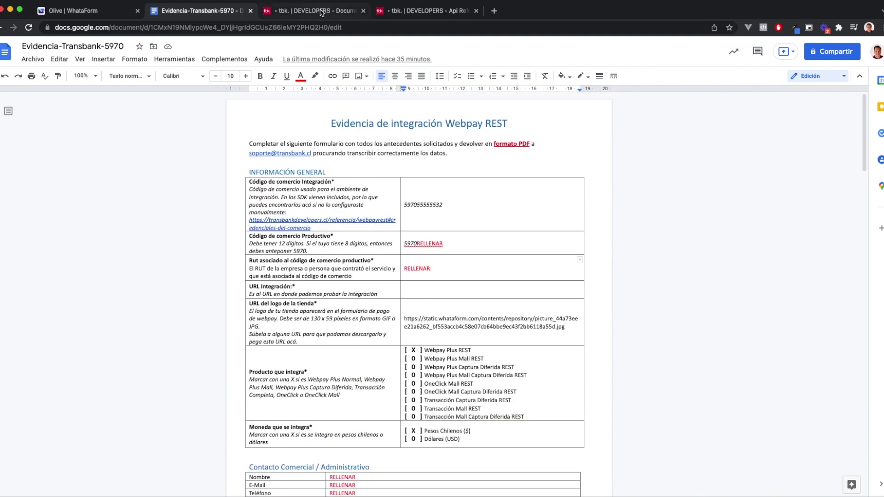
Duplicate the Plan Mayorista Olisur form, confirming with 'Si, duplicar'
left_click(81, 11)
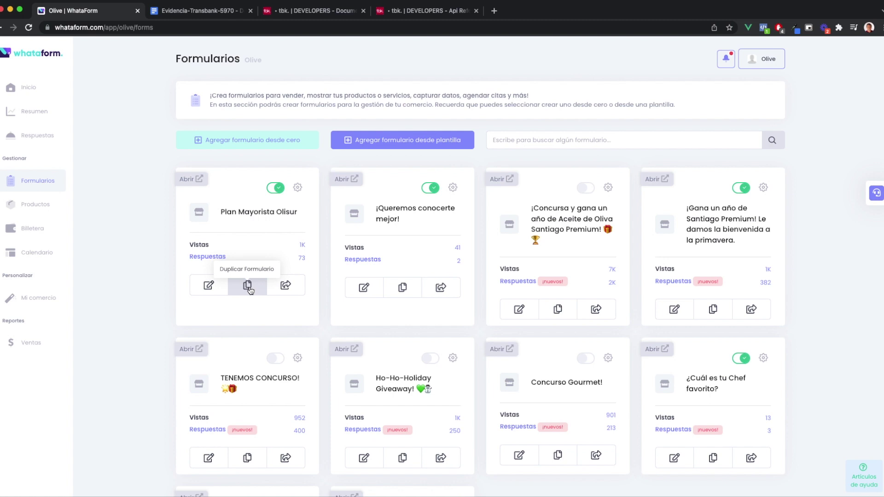
left_click(248, 288)
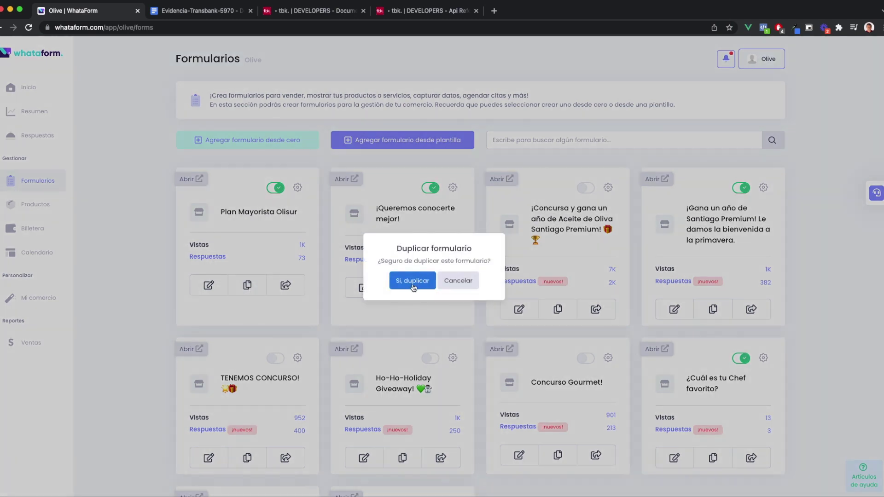
left_click(413, 284)
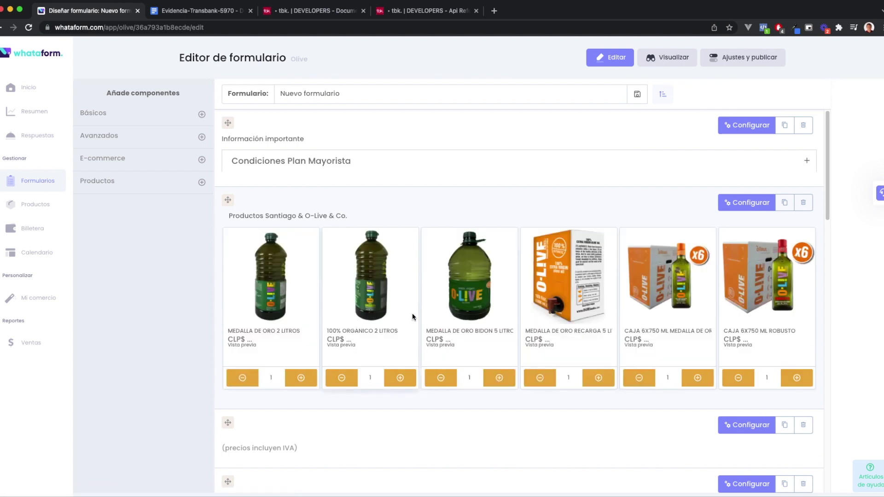
Rename the form from 'Nuevo formulario' to 'Formulario de Integración' and save the title
scroll(412, 313, "down", 10)
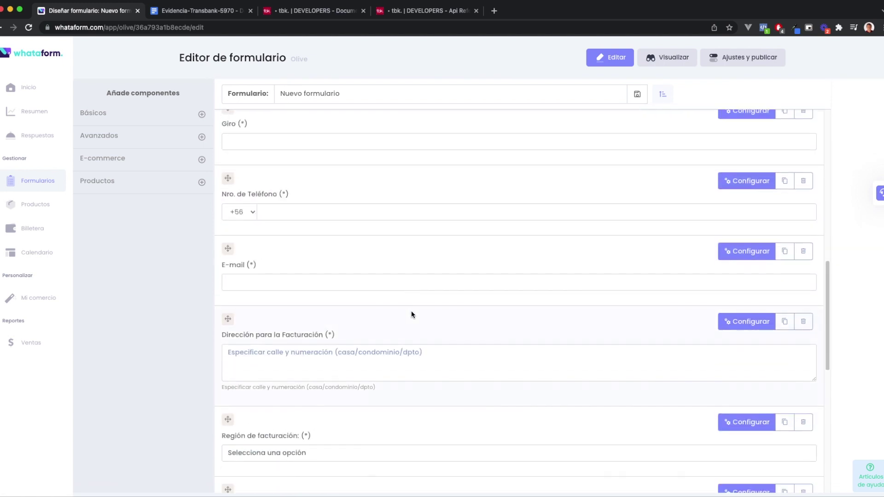
scroll(410, 312, "up", 10)
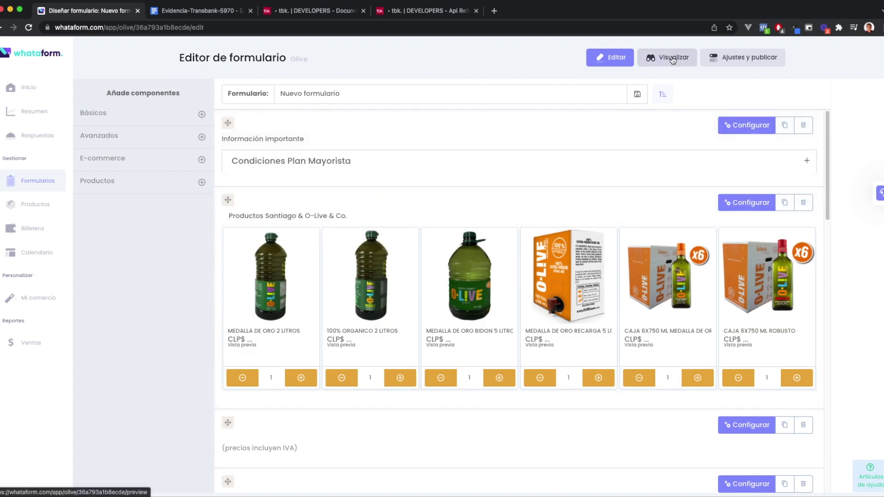
left_click_drag(367, 92, 272, 89)
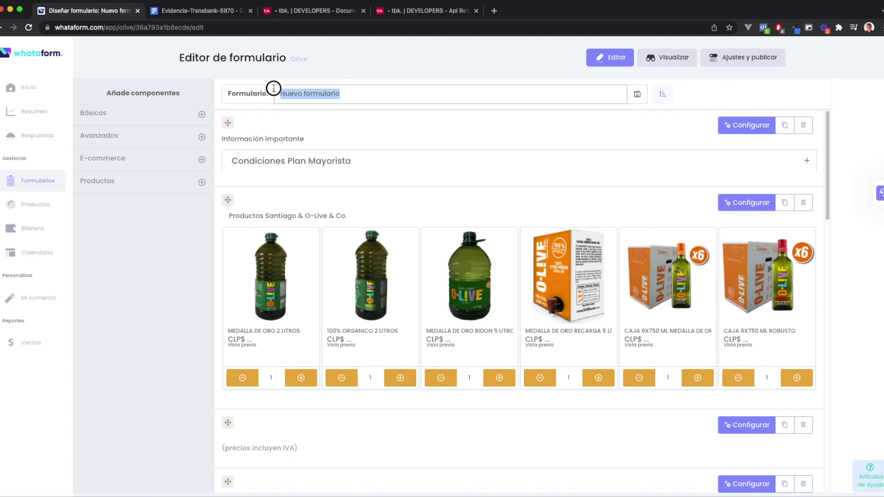
type("F")
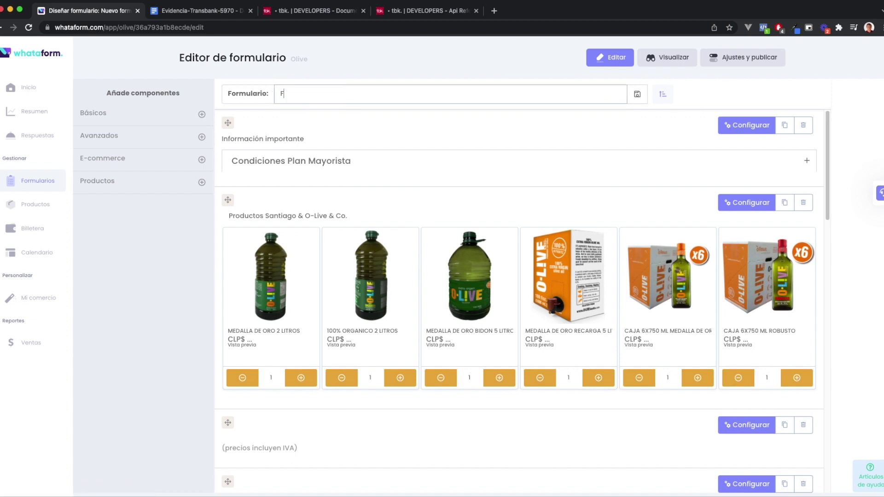
type("ormulario de Integración")
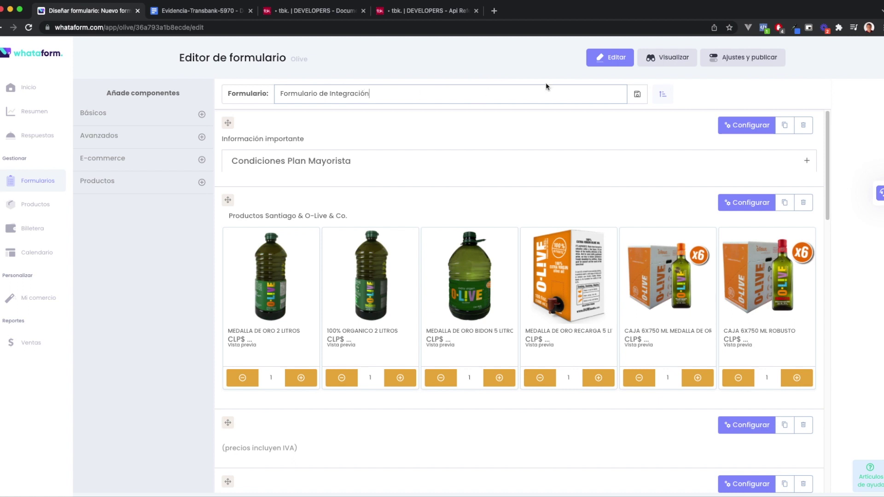
left_click(637, 96)
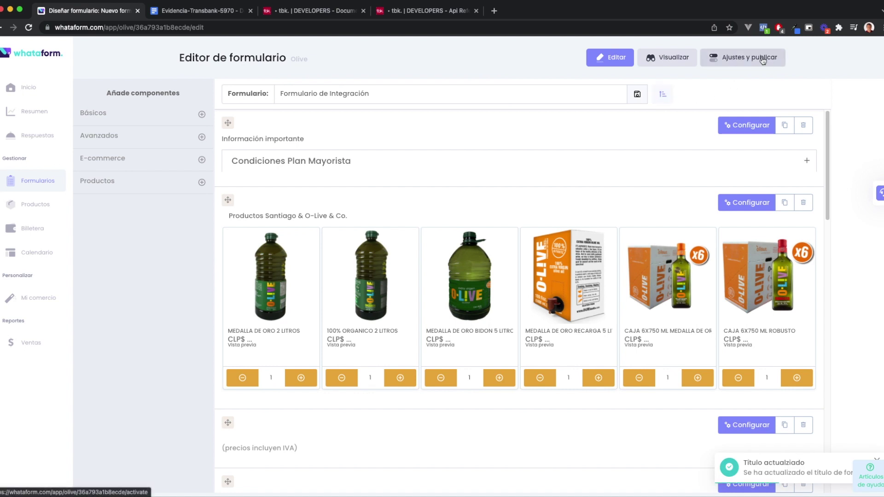
Hide the form from the shop's profile page in its publishing settings
left_click(746, 61)
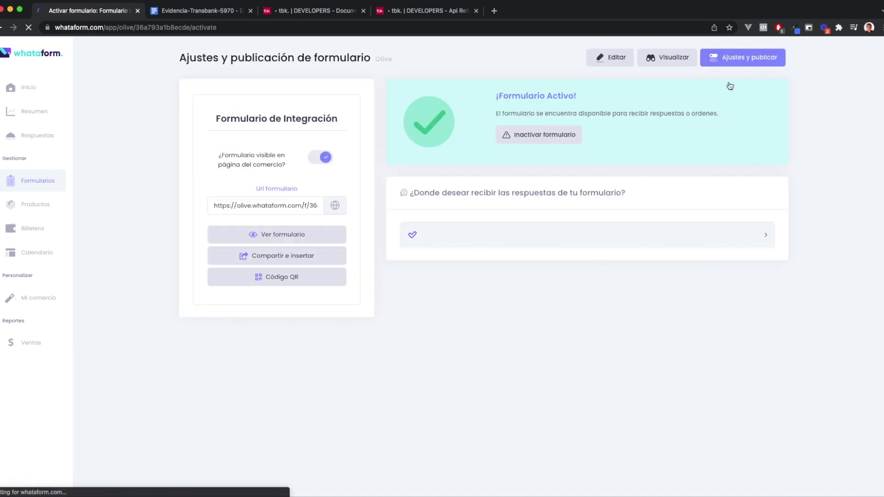
scroll(389, 296, "down", 5)
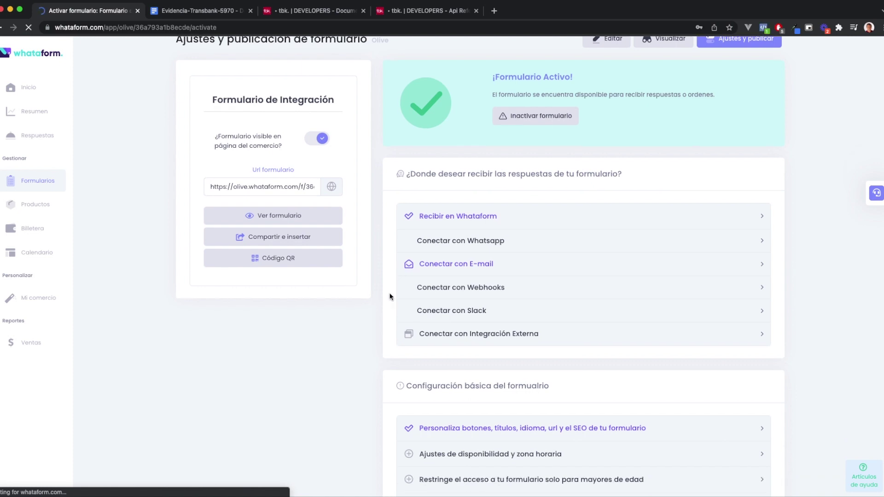
left_click(497, 197)
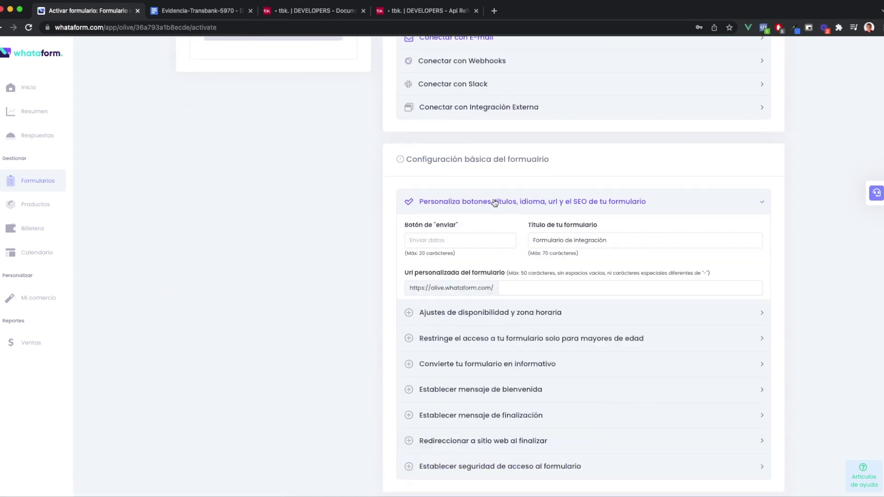
left_click(495, 201)
scroll(323, 221, "up", 5)
left_click(318, 158)
Set the form's internal reference to NO-USAR and save the basic settings
scroll(380, 242, "down", 5)
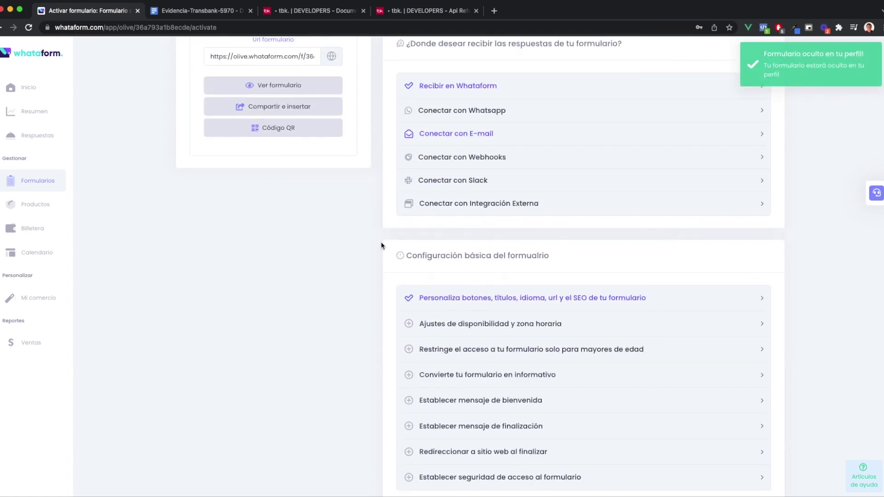
left_click(474, 230)
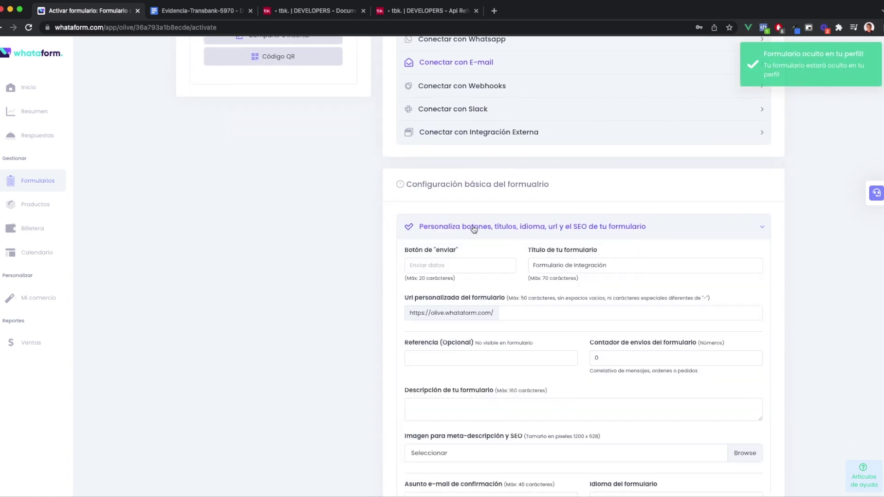
scroll(325, 244, "down", 2)
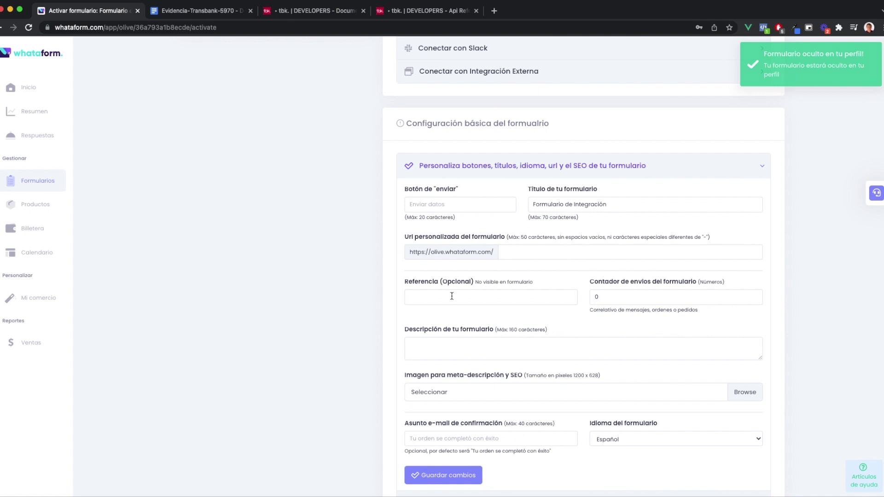
left_click(432, 297)
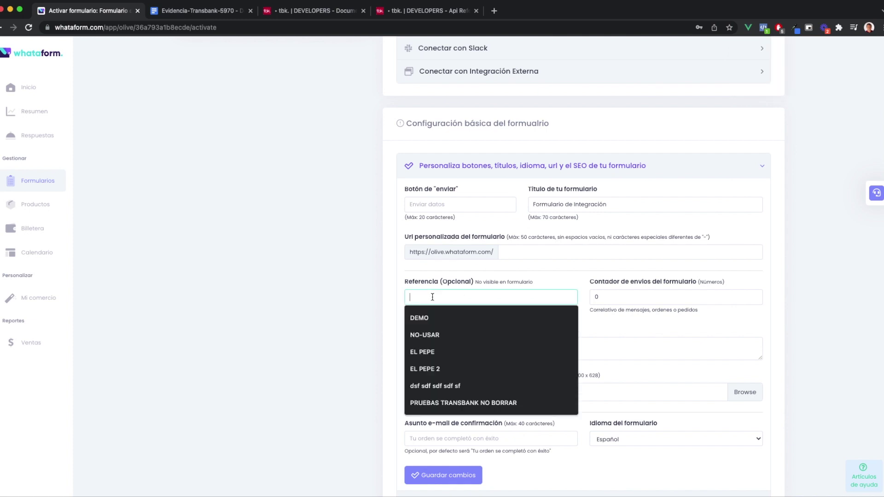
left_click(424, 335)
left_click(437, 484)
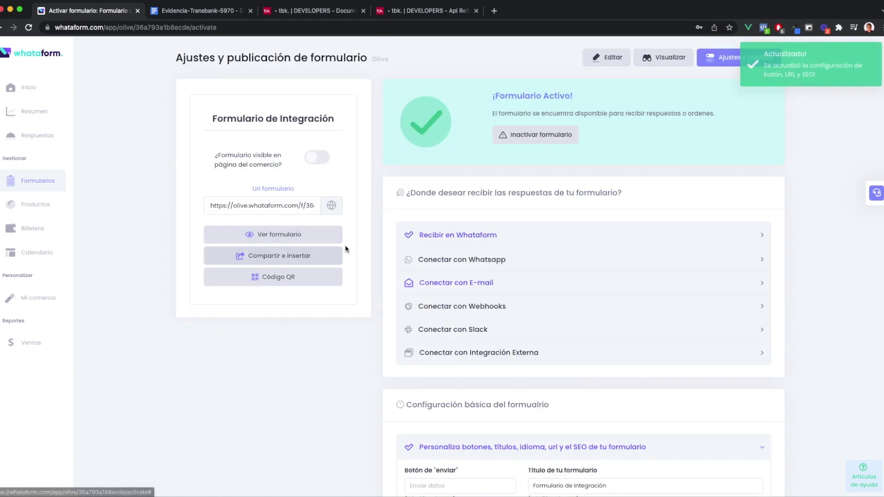
left_click(37, 180, "super")
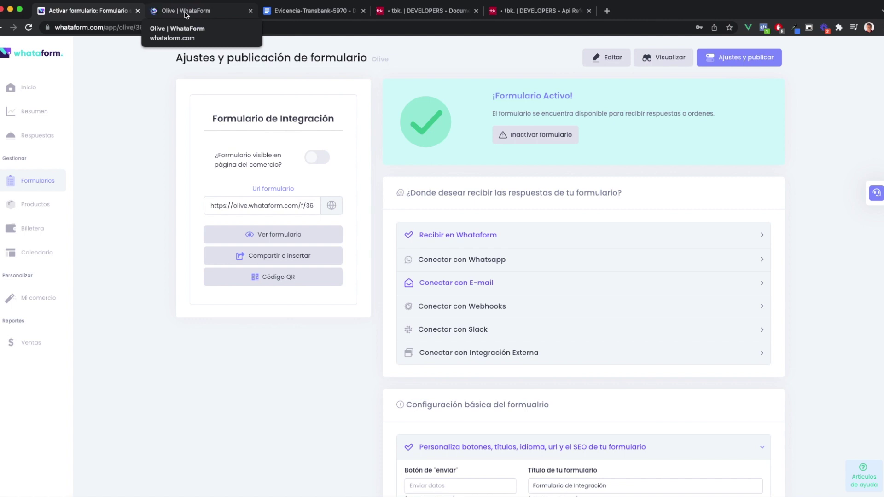
left_click(185, 12)
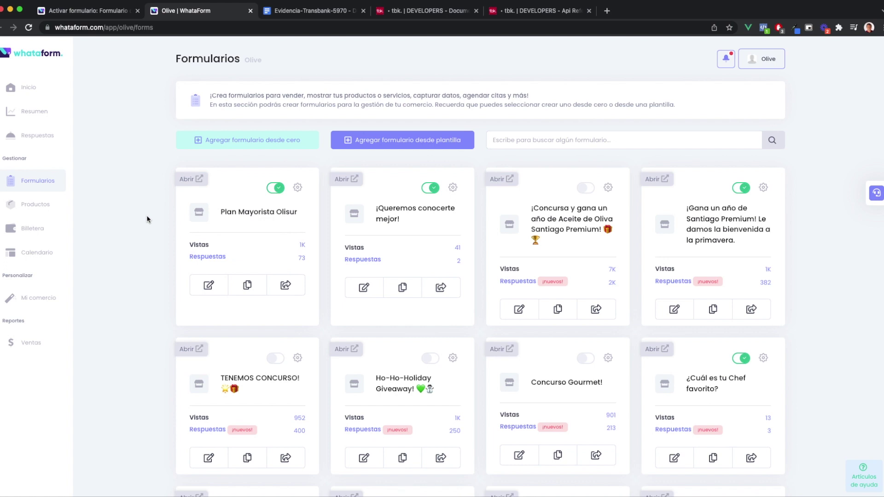
scroll(146, 217, "down", 1)
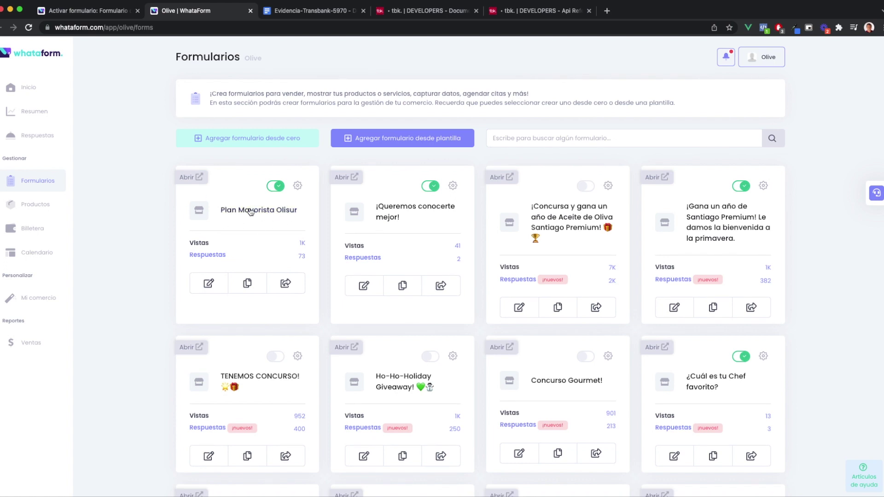
scroll(272, 216, "down", 4)
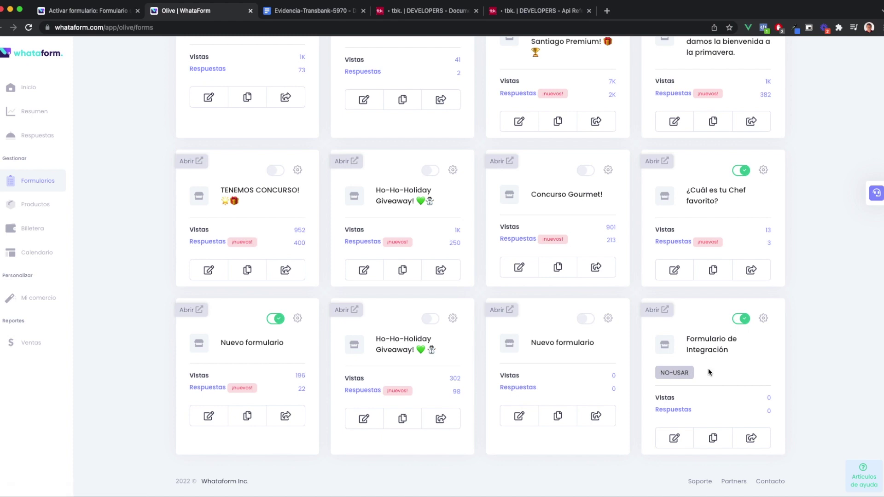
scroll(706, 378, "up", 5)
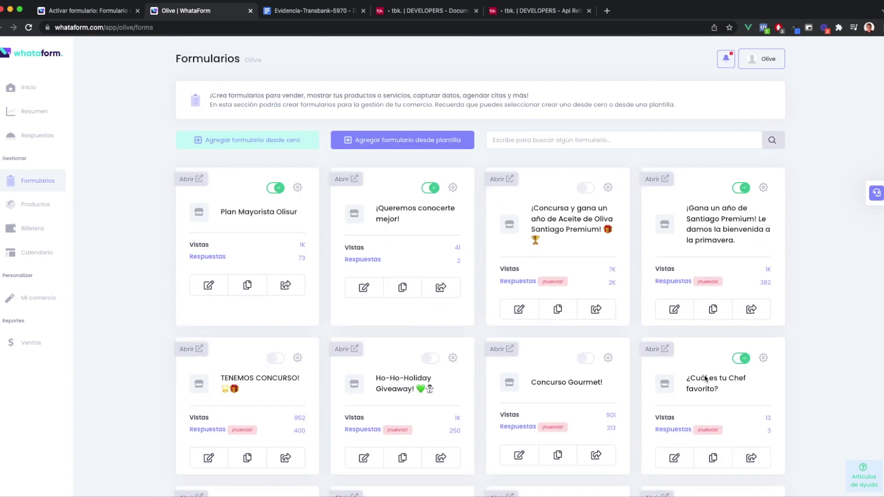
scroll(705, 381, "down", 5)
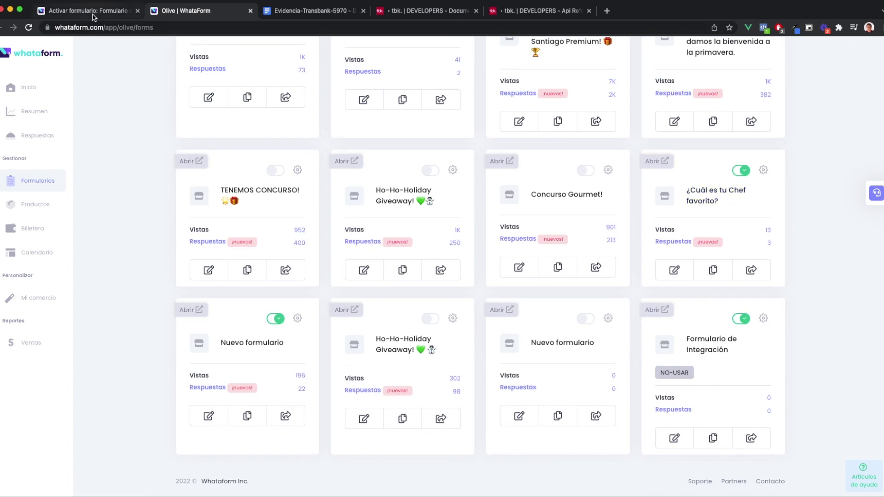
left_click(90, 11)
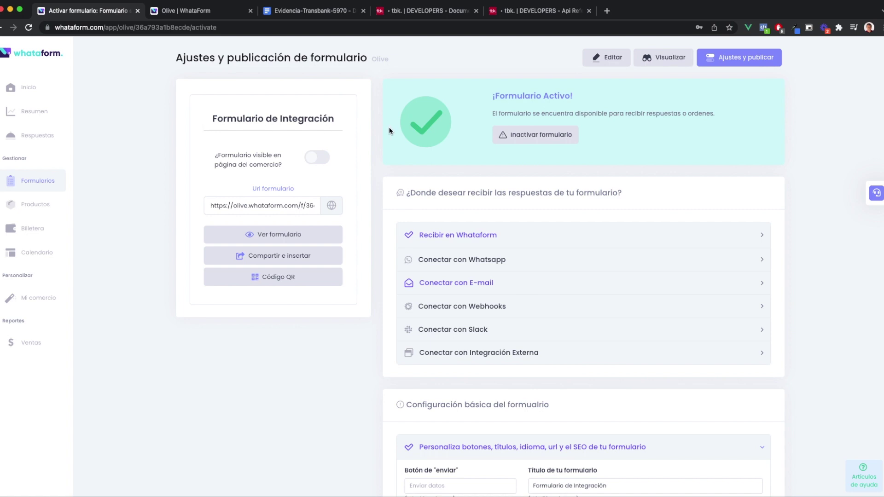
Turn off new-response e-mail alerts and the panel link in alert e-mails, then save
scroll(387, 295, "down", 1)
scroll(371, 297, "down", 1)
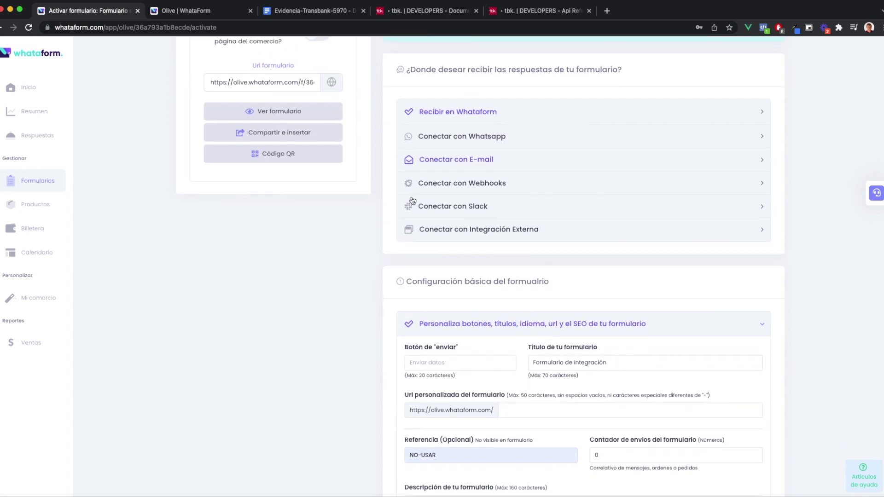
left_click(451, 160)
left_click(416, 184)
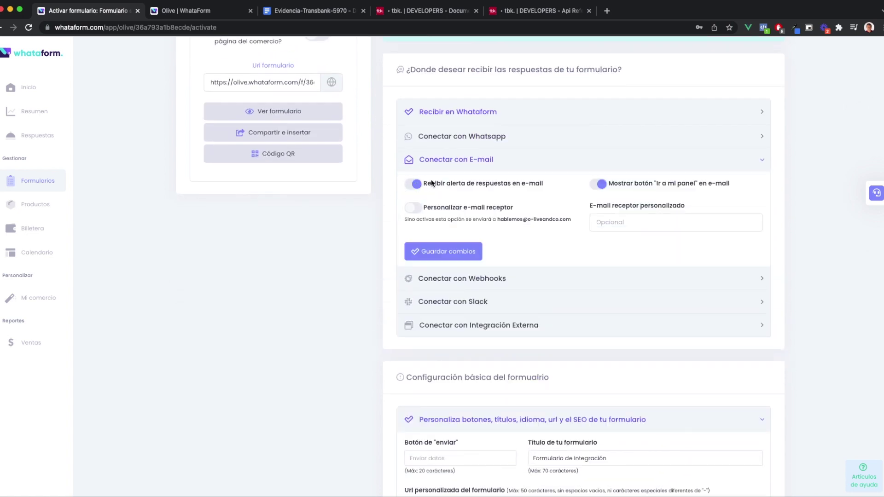
left_click(598, 184)
left_click(450, 253)
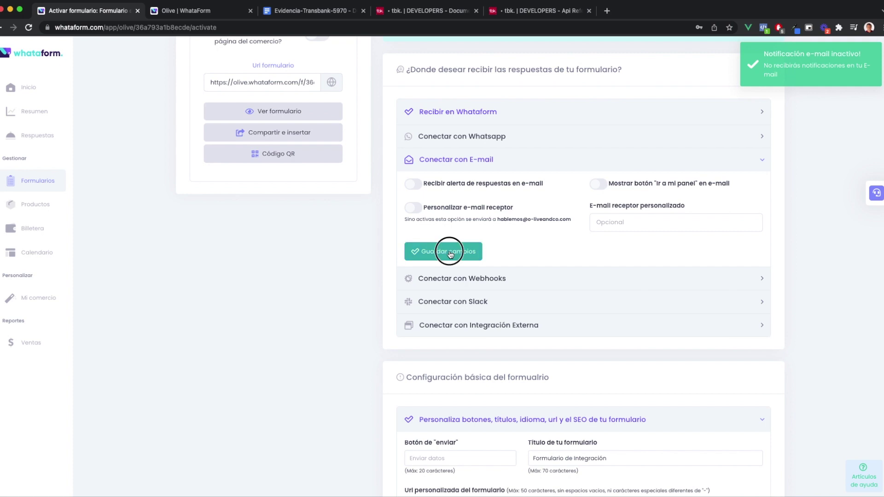
left_click(442, 161)
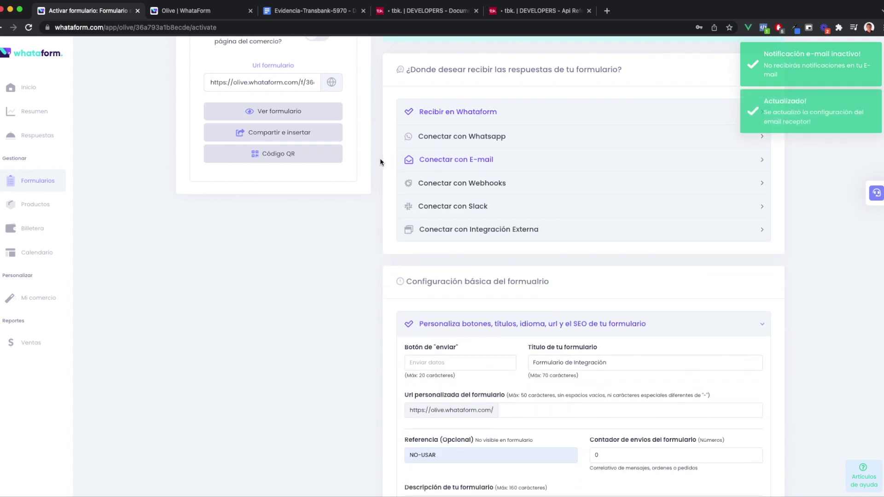
scroll(378, 161, "down", 4)
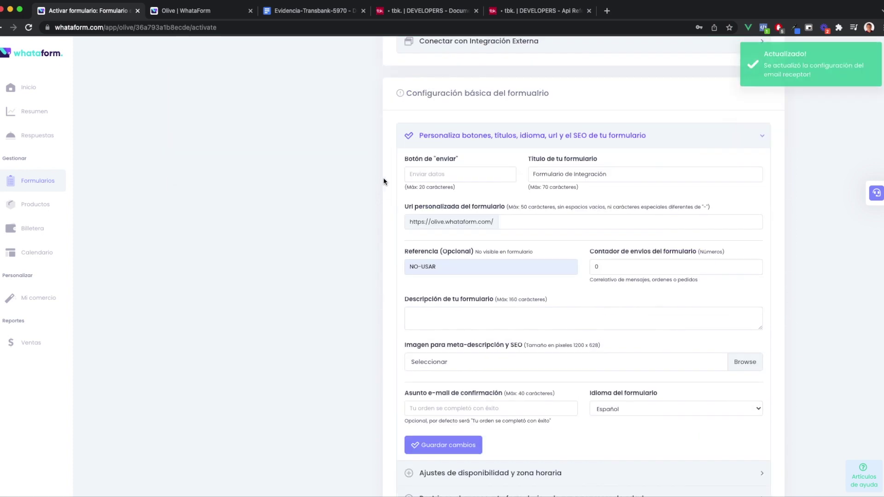
scroll(384, 178, "down", 4)
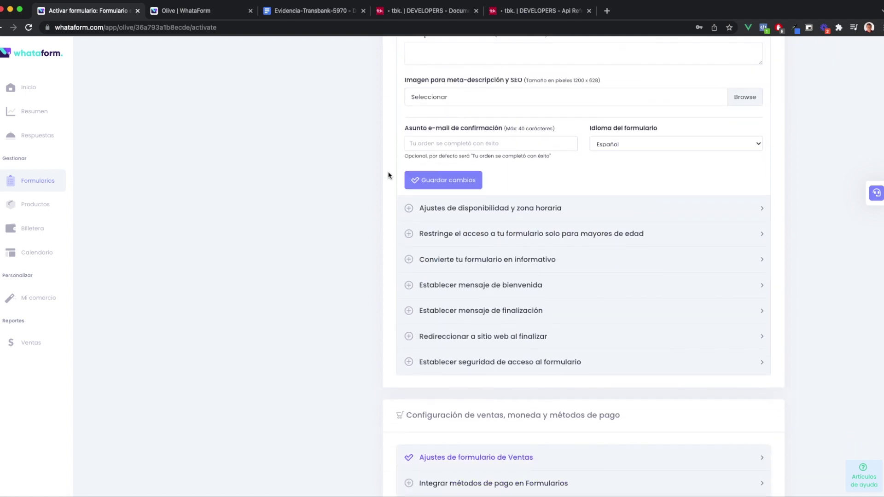
scroll(371, 182, "up", 6)
Choose Transbank - Webpay Plus as the form's payment button provider
left_click(465, 162)
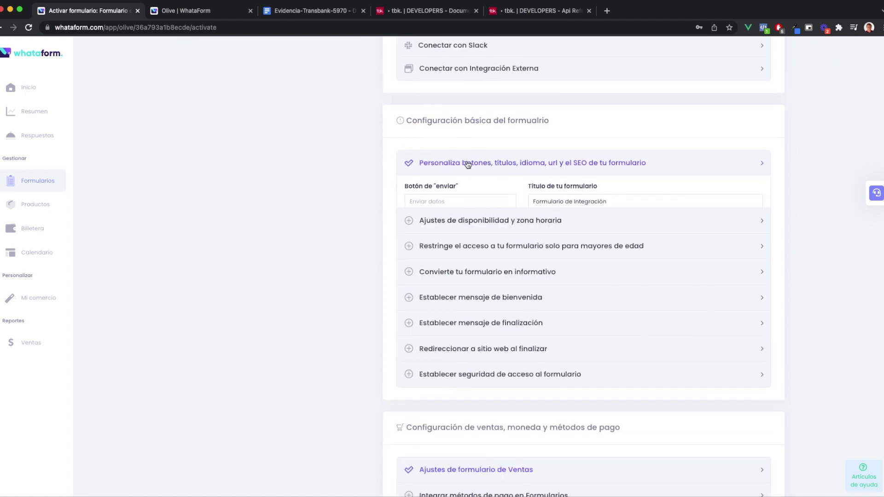
scroll(372, 244, "down", 2)
scroll(369, 252, "down", 2)
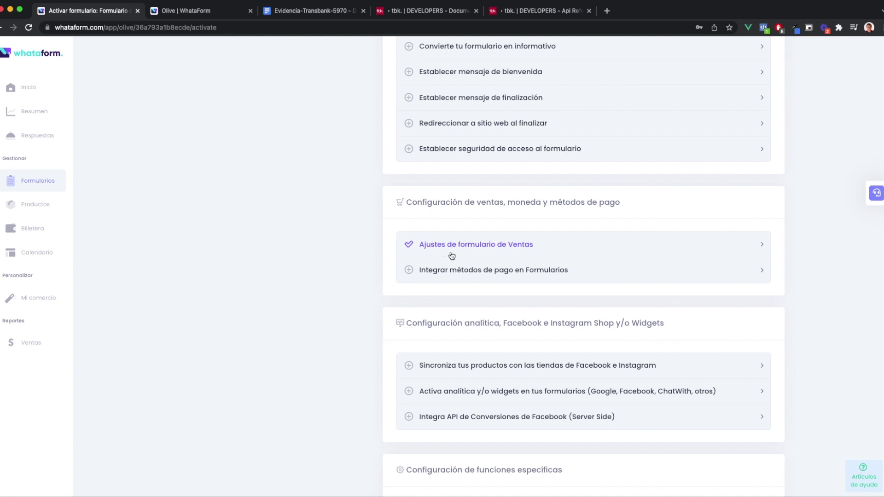
left_click(479, 270)
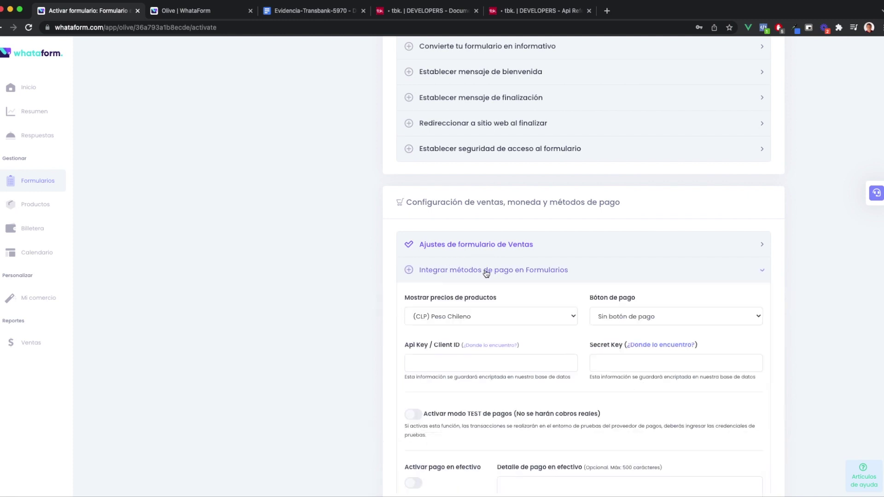
scroll(387, 270, "down", 3)
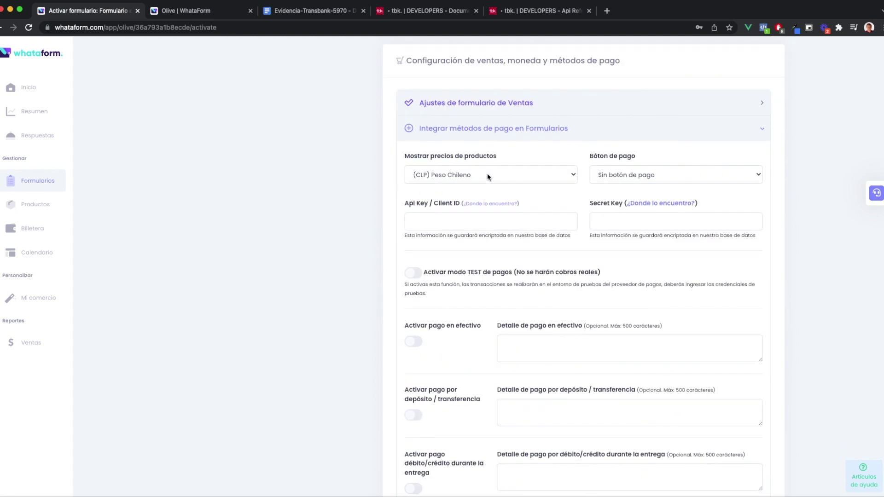
scroll(529, 170, "down", 1)
left_click(618, 164)
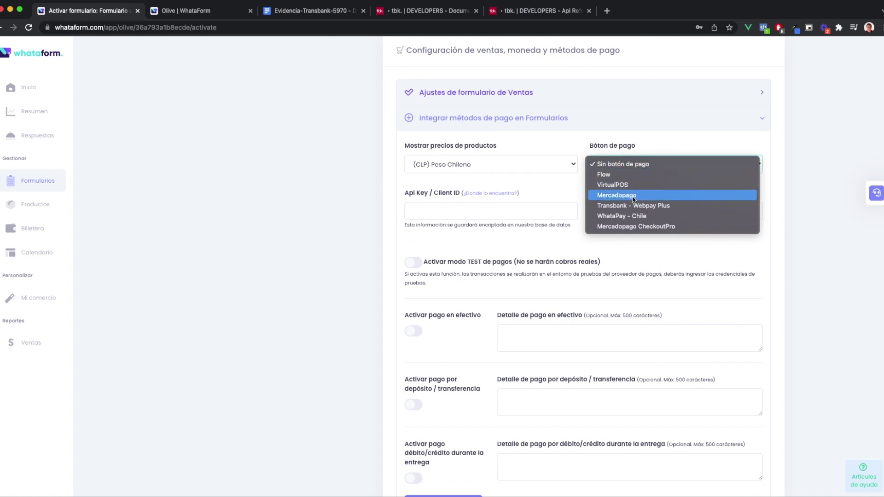
left_click(635, 205)
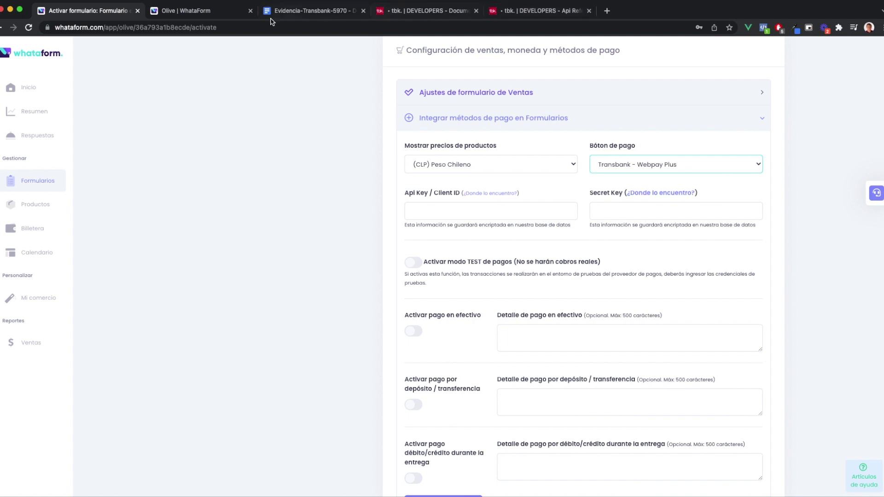
Paste the integration commerce code into WhataForm's Api Key / Client ID field
left_click(528, 14)
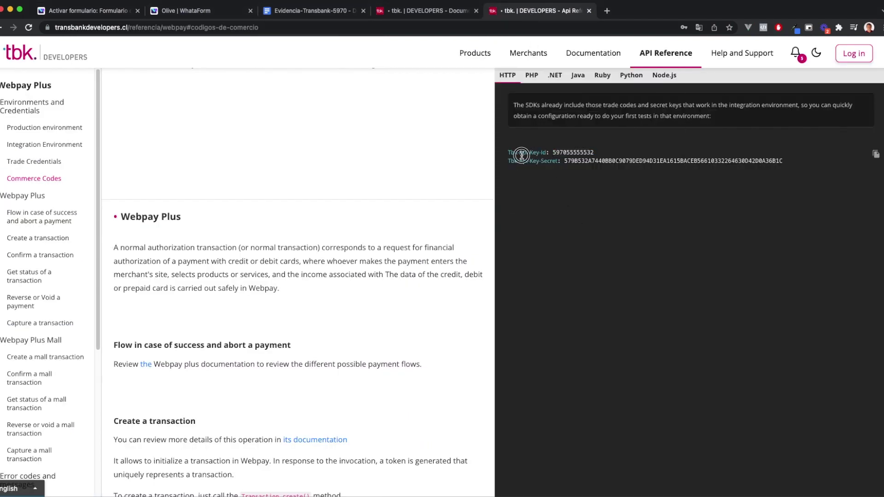
double_click(579, 152)
left_click(313, 10)
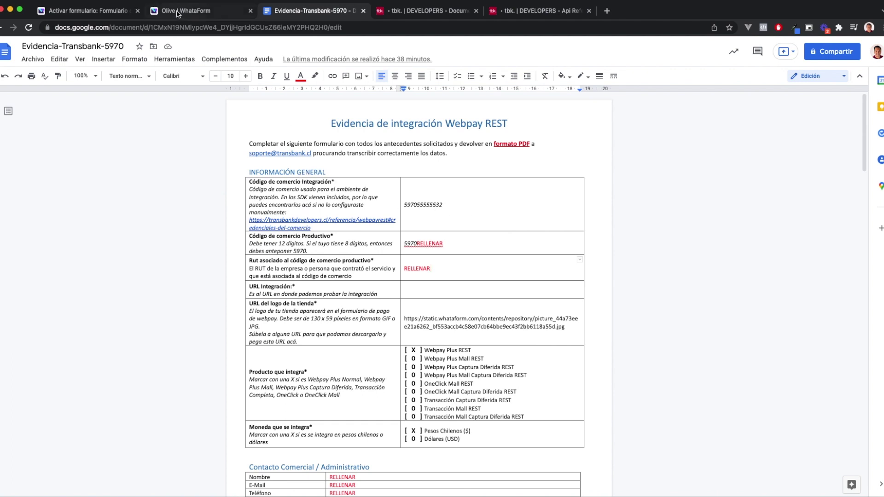
left_click(115, 18)
left_click(477, 210)
key("ctrl+v")
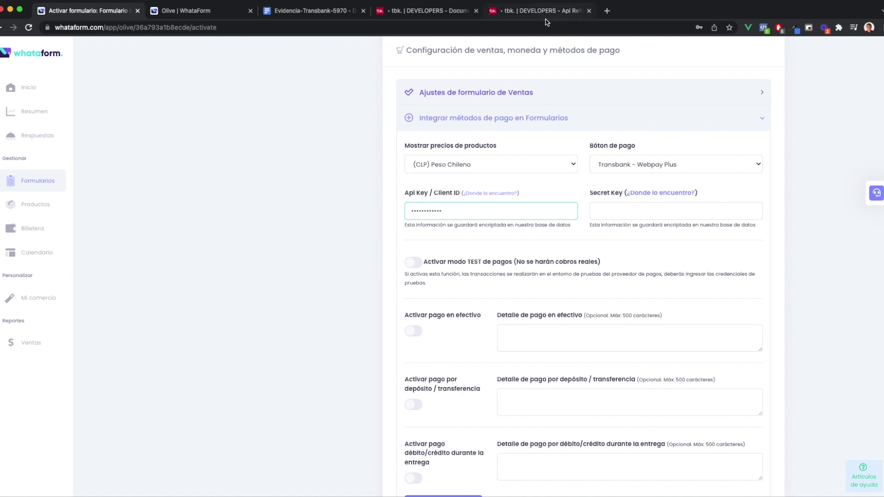
Copy the integration Tbk-Api-Key-Secret from Transbank Developers and return to WhataForm
left_click(540, 11)
mouse_move(593, 53)
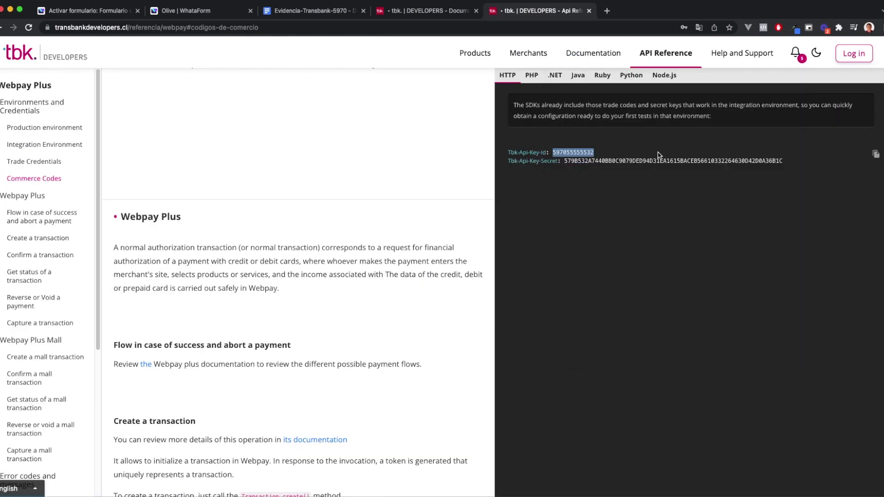
double_click(656, 160)
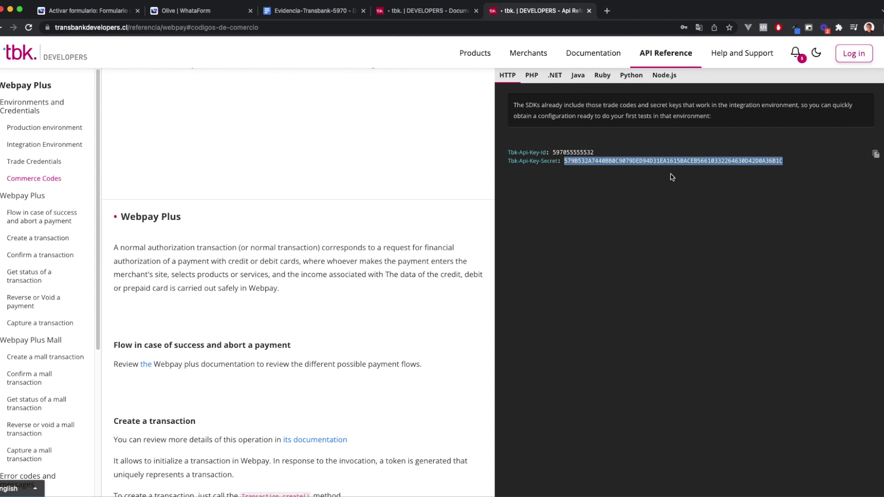
mouse_move(528, 53)
scroll(663, 267, "up", 15)
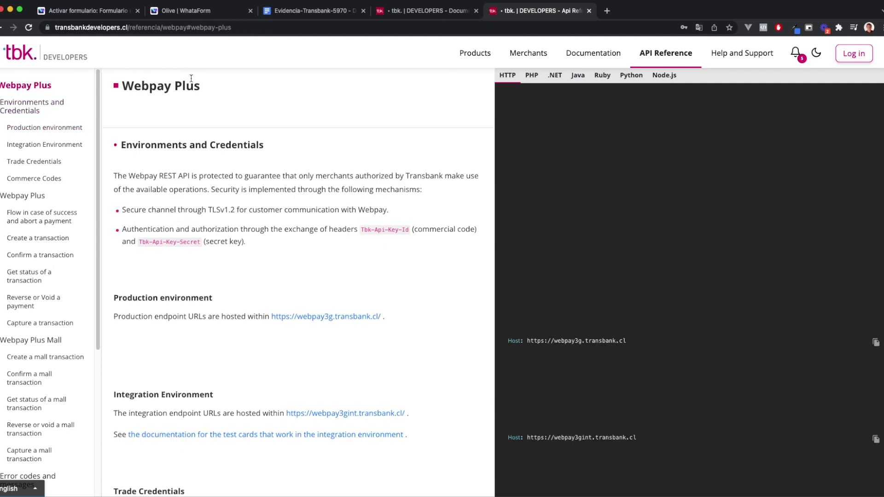
scroll(576, 274, "down", 9)
scroll(593, 276, "down", 5)
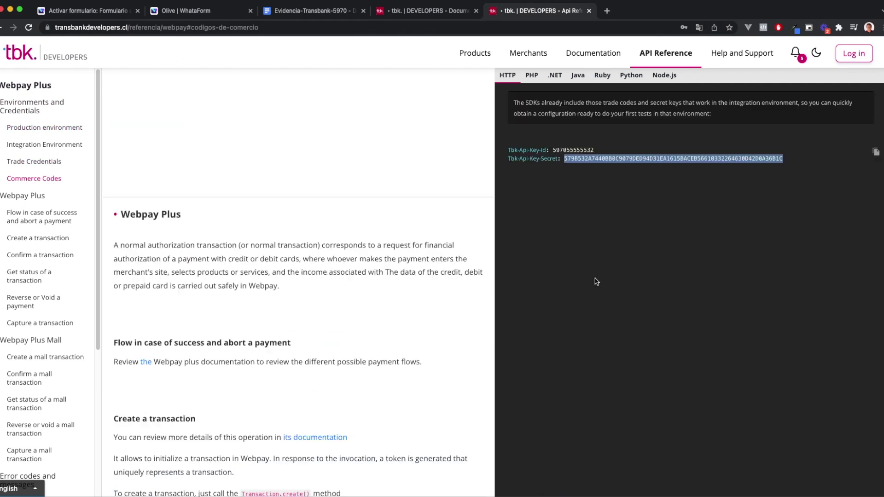
scroll(597, 281, "up", 5)
scroll(714, 207, "up", 8)
scroll(714, 207, "down", 9)
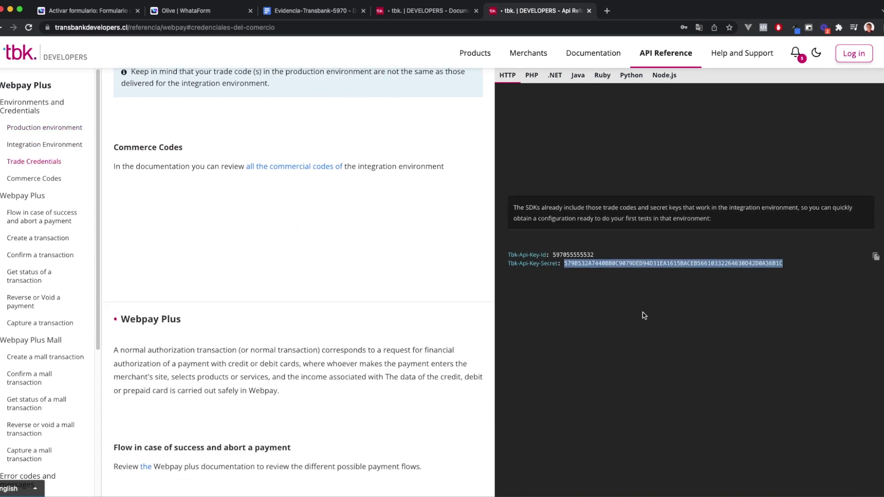
double_click(567, 256)
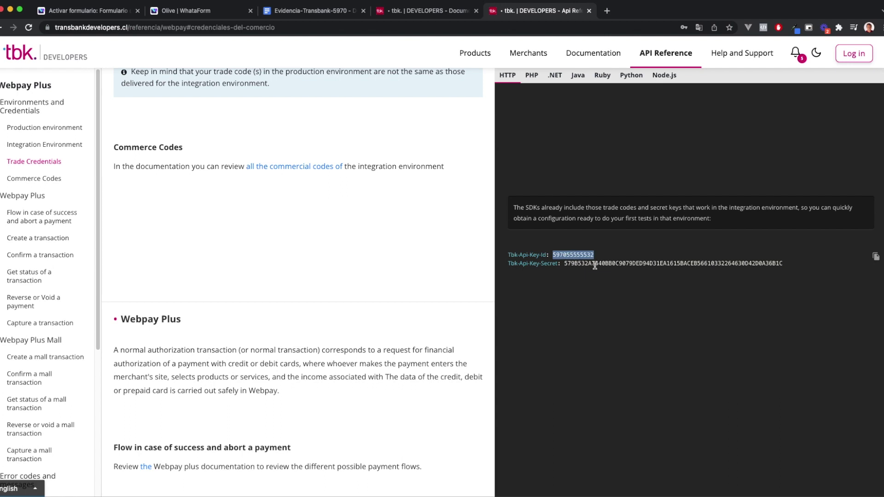
double_click(594, 265)
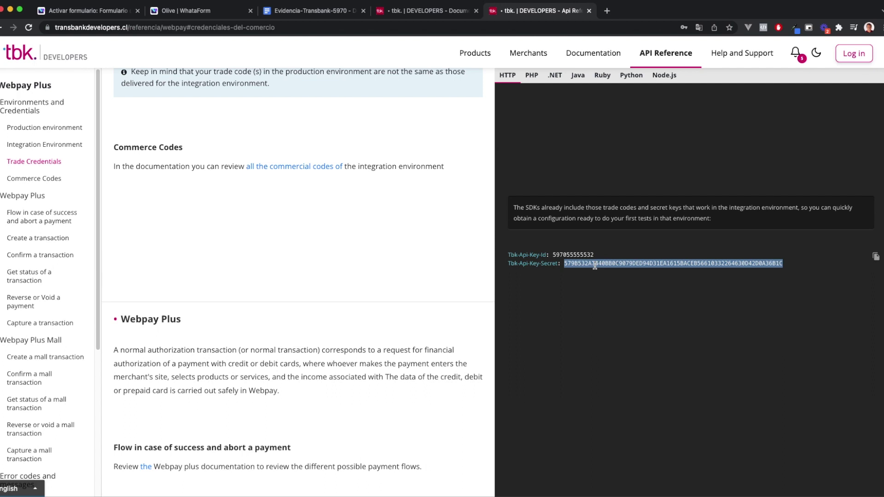
left_click(190, 14)
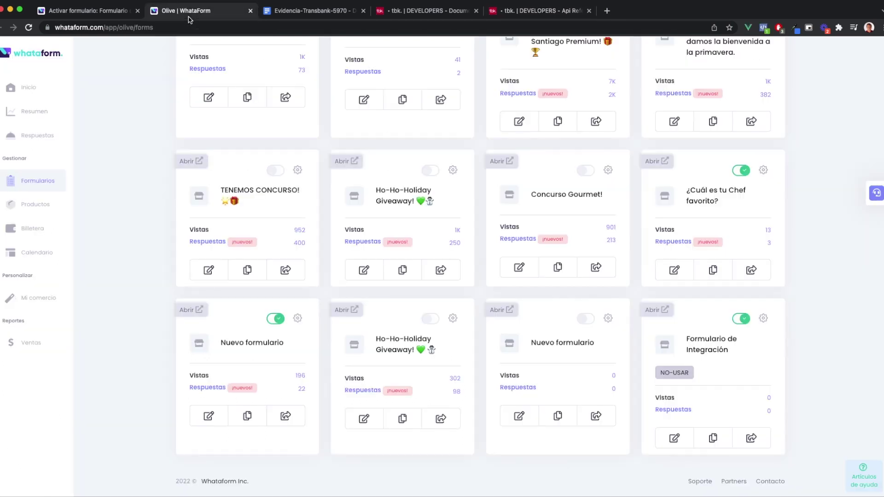
Paste the API secret into Secret Key, enable TEST payment mode, and save
left_click(109, 14)
left_click(250, 10)
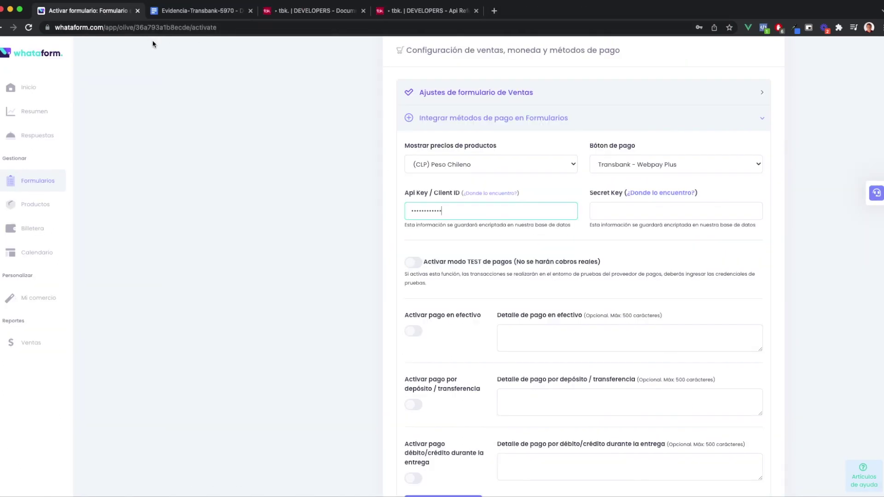
left_click(628, 209)
key("super+v")
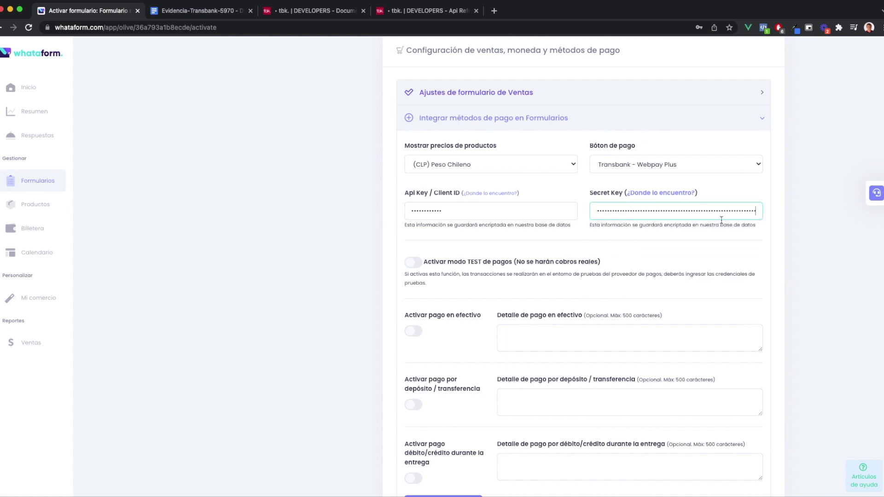
left_click(412, 265)
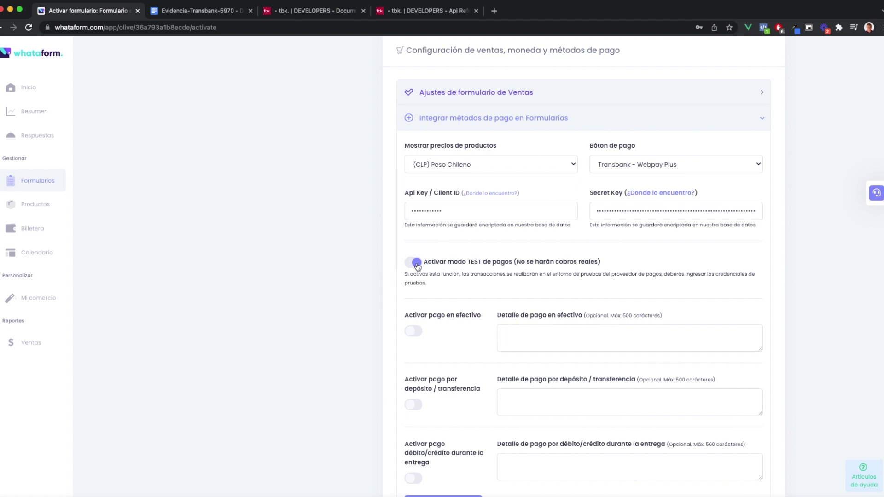
scroll(396, 313, "down", 3)
left_click(450, 355)
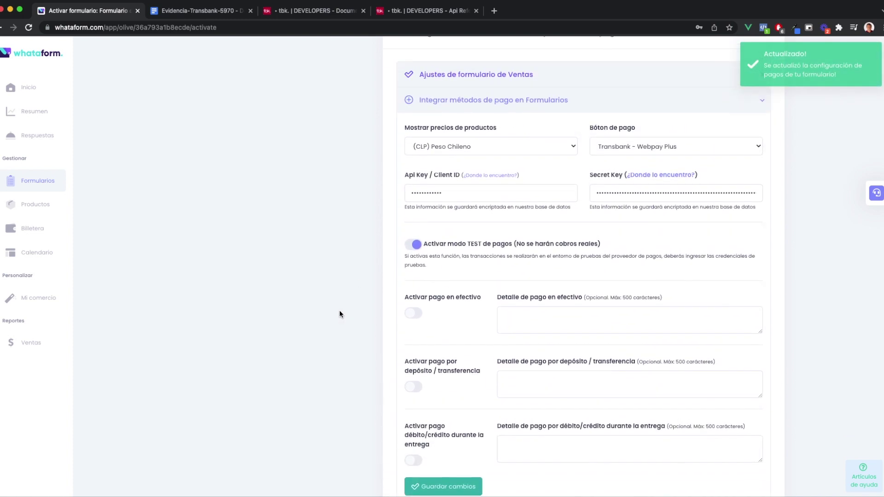
scroll(337, 301, "up", 10)
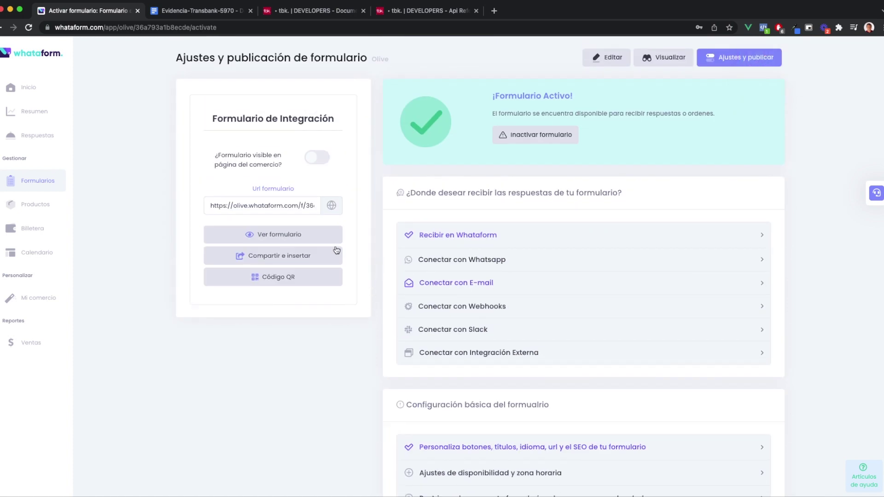
Preview the live Formulario de Integración page, sliding through the product carousel and payment section
left_click(266, 235)
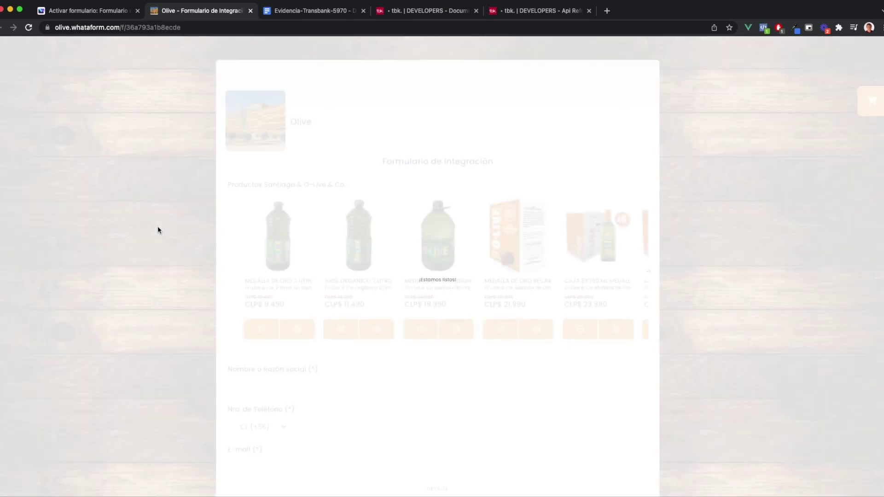
scroll(226, 278, "down", 5)
scroll(207, 276, "up", 1)
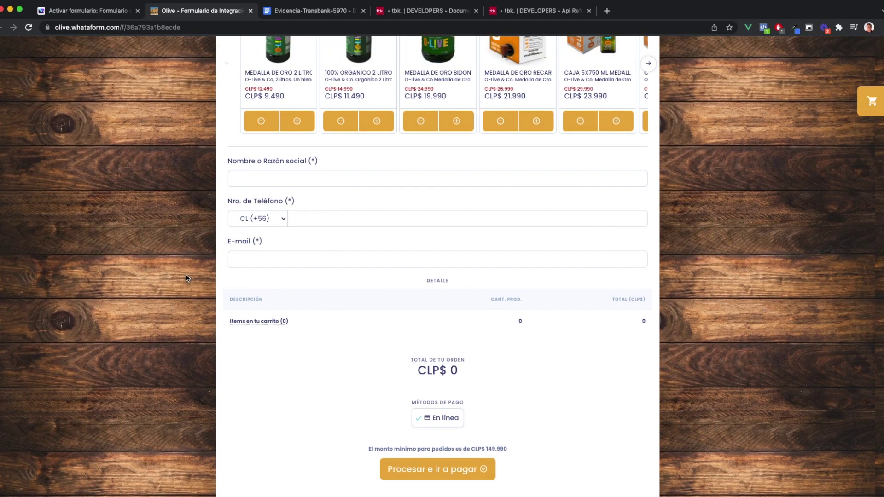
scroll(152, 277, "up", 1)
scroll(117, 271, "up", 2)
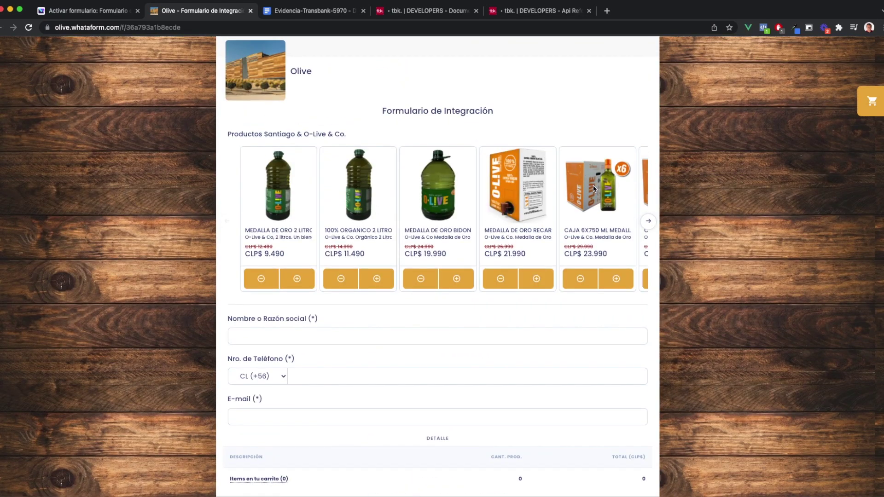
left_click_drag(593, 188, 426, 198)
scroll(276, 253, "down", 2)
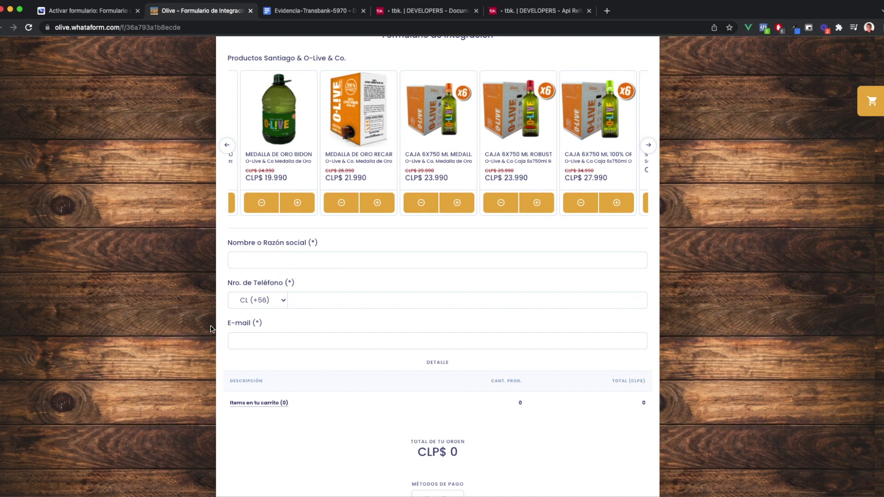
scroll(214, 318, "down", 3)
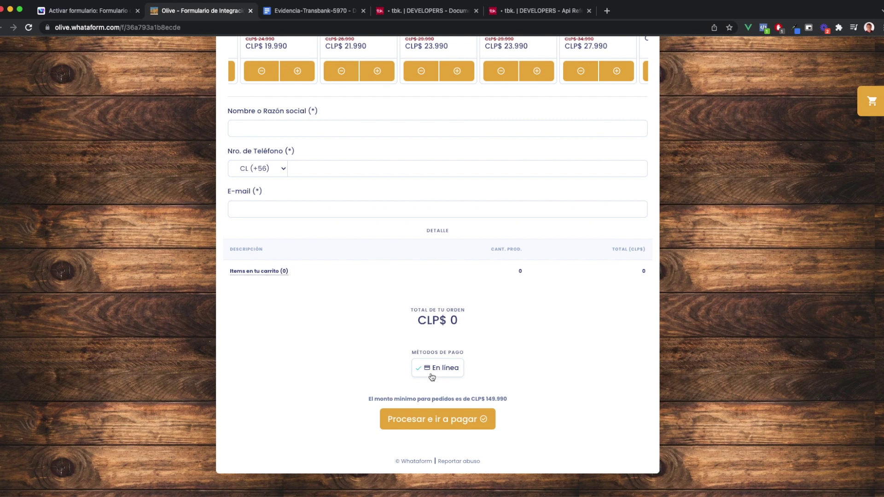
scroll(325, 292, "up", 4)
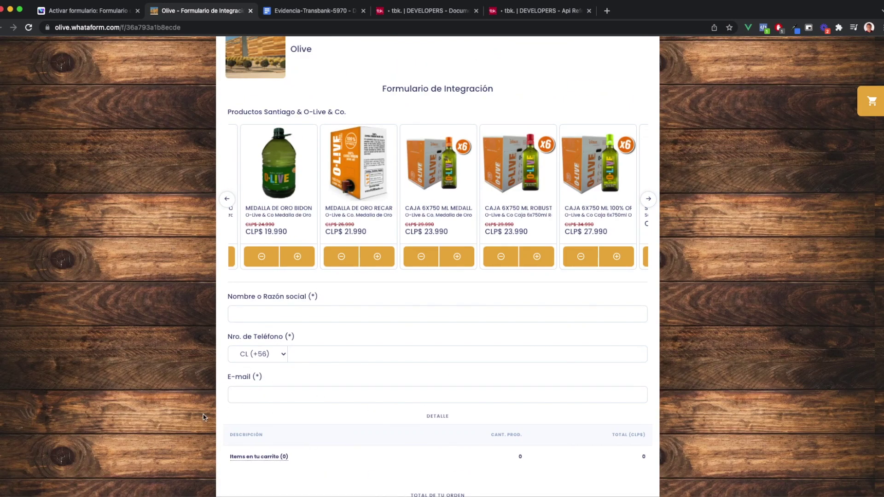
scroll(678, 357, "down", 4)
scroll(686, 356, "up", 5)
scroll(686, 356, "up", 1)
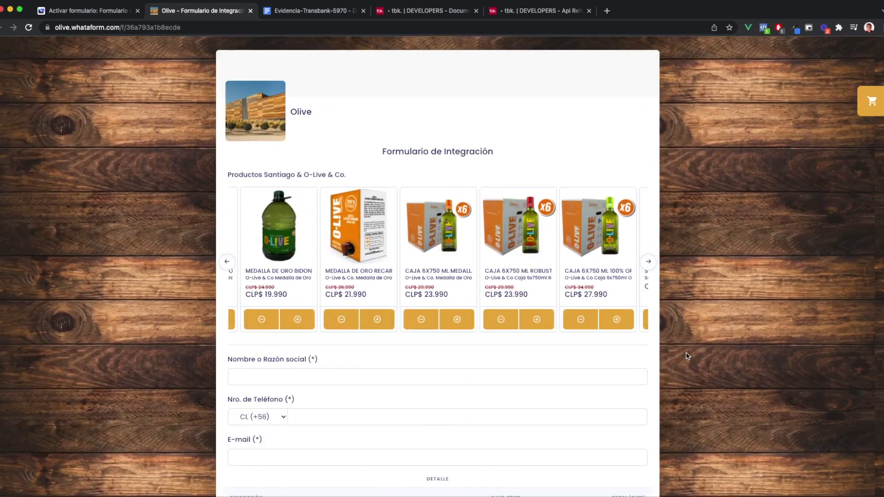
left_click(325, 12)
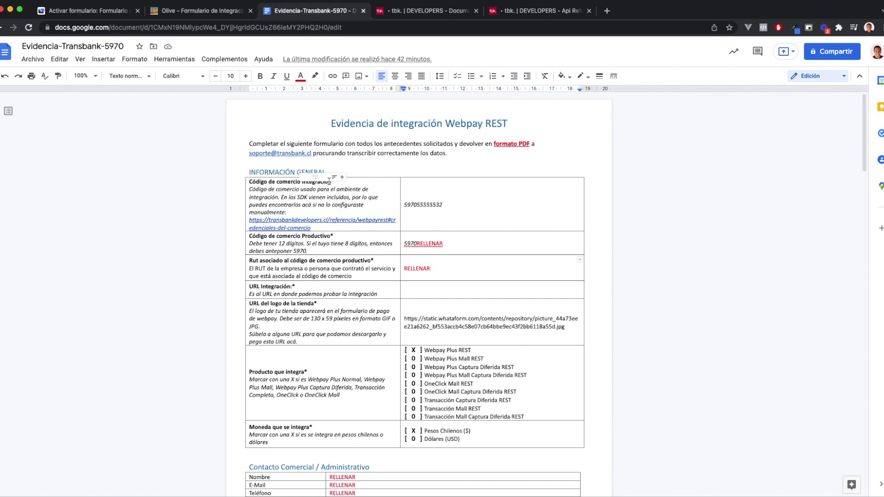
left_click_drag(444, 205, 404, 206)
left_click(542, 12)
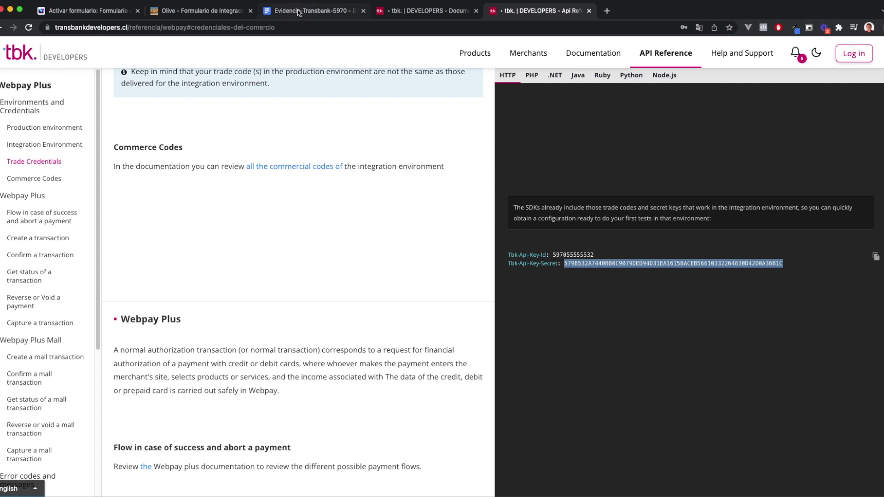
double_click(573, 255)
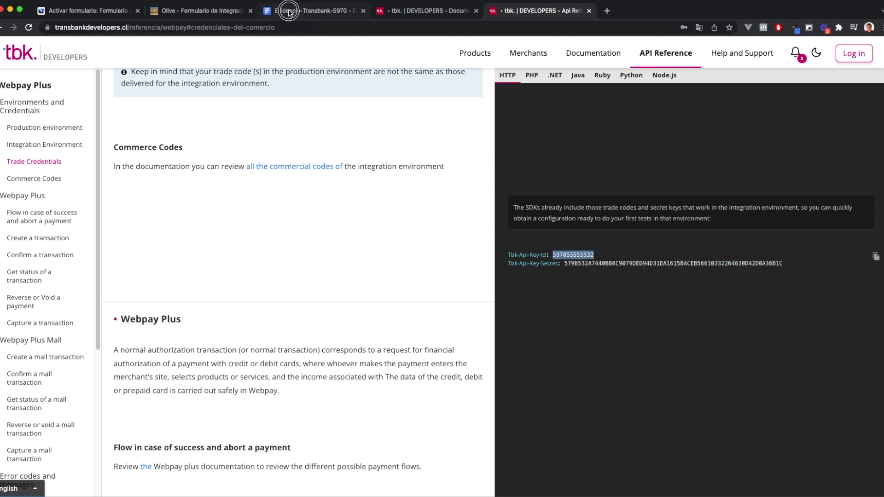
left_click(288, 11)
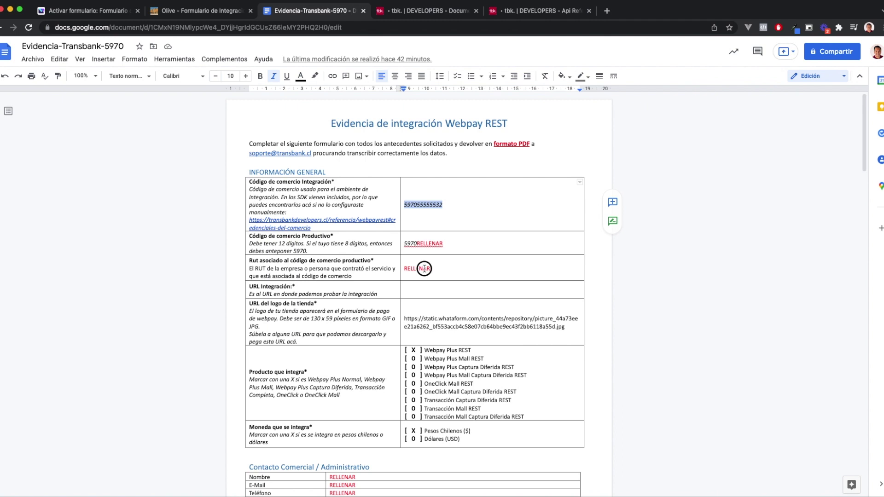
Move from the RUT cell's RELLENAR placeholder into the empty URL Integración cell
double_click(424, 268)
scroll(322, 298, "down", 1)
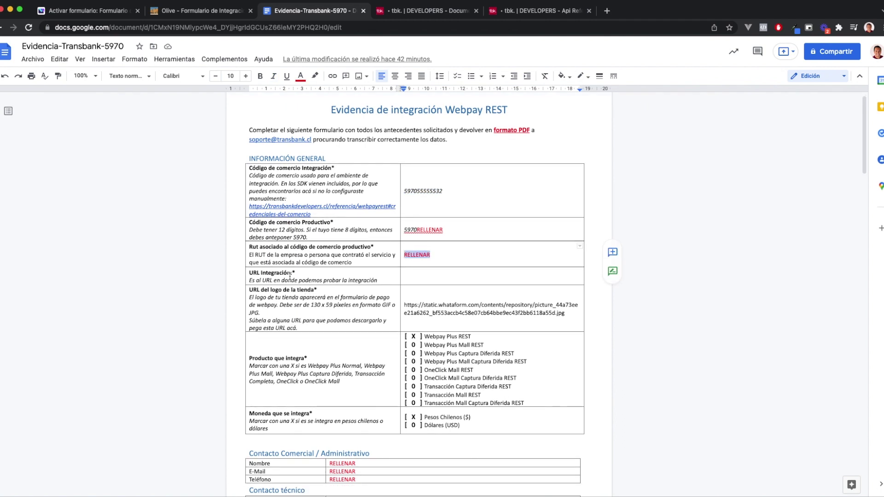
left_click(427, 281)
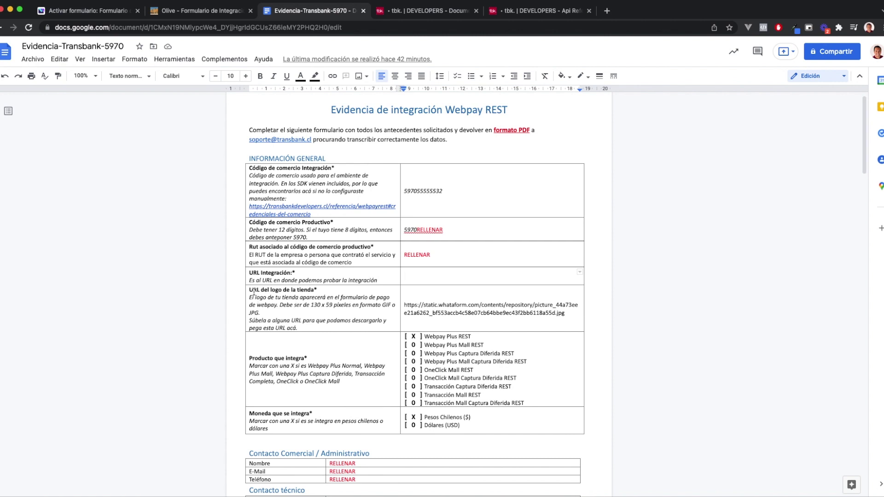
scroll(304, 297, "down", 1)
scroll(460, 311, "down", 1)
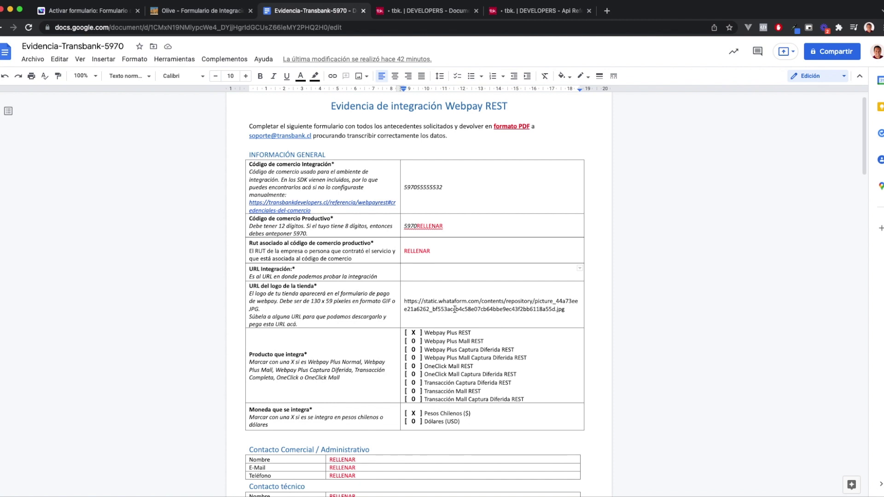
Open the Olive form's logo image and copy its image address
left_click(201, 10)
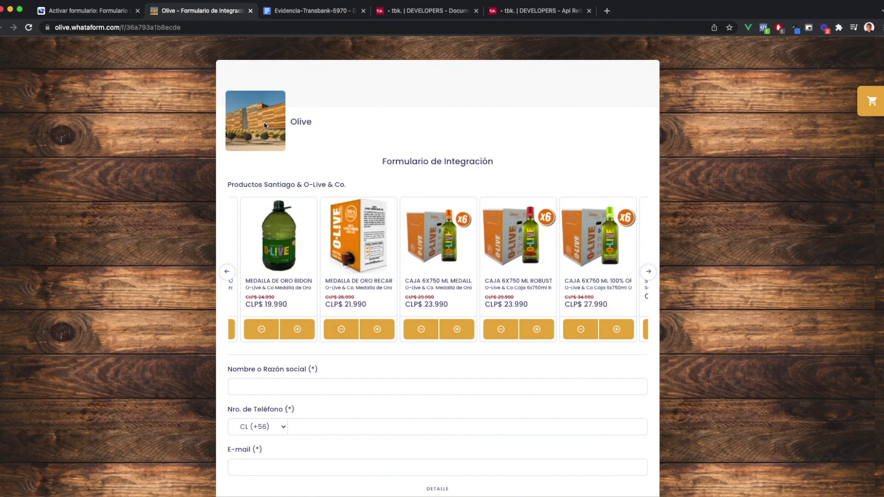
left_click_drag(269, 120, 271, 14)
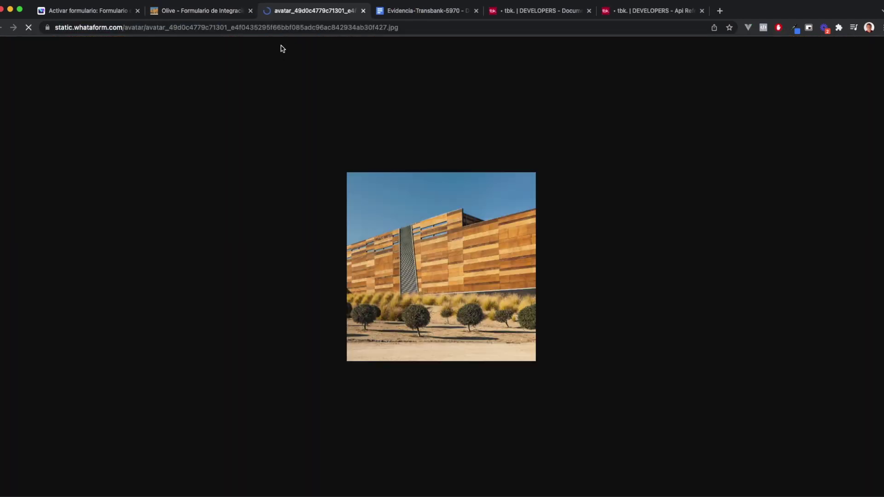
left_click(285, 28)
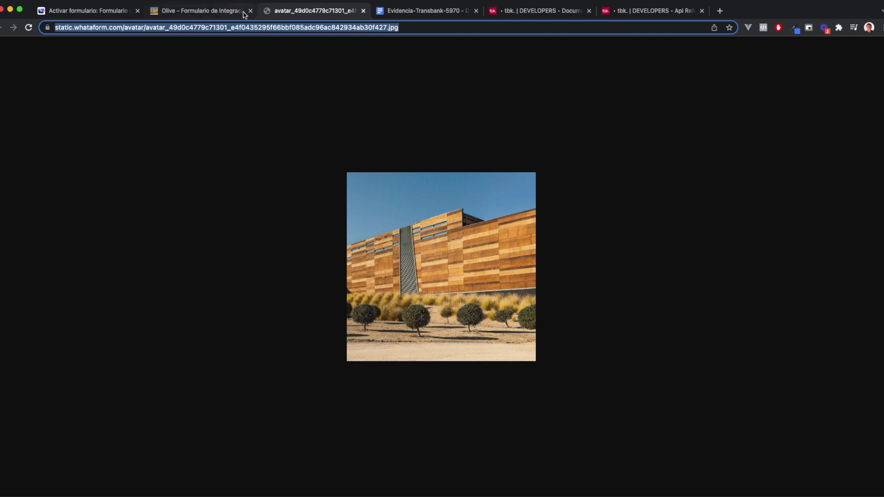
left_click(227, 12)
left_click(179, 119)
right_click(268, 122)
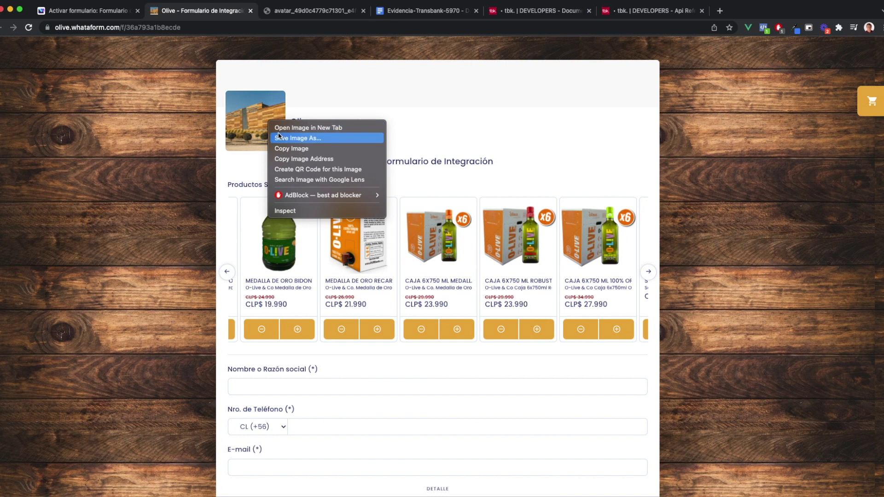
left_click(312, 159)
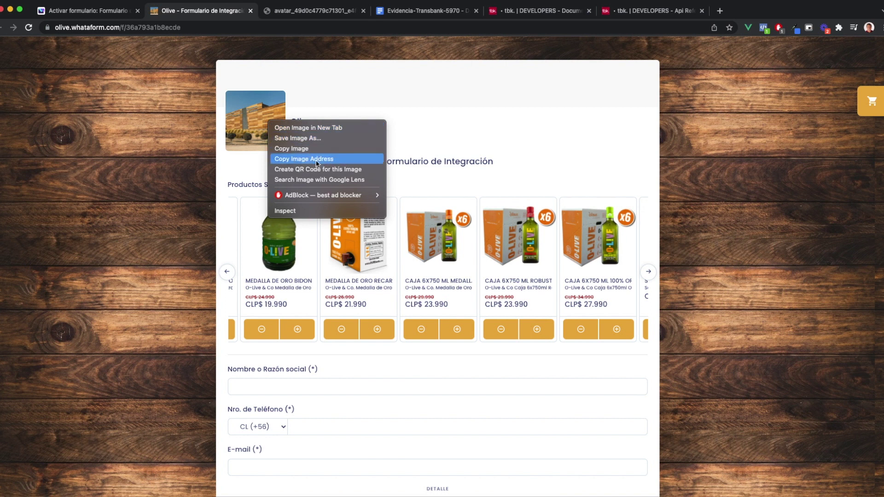
Load the copied avatar address, then paste it over the old logo URL in the evidence doc
left_click(313, 11)
key("super+v")
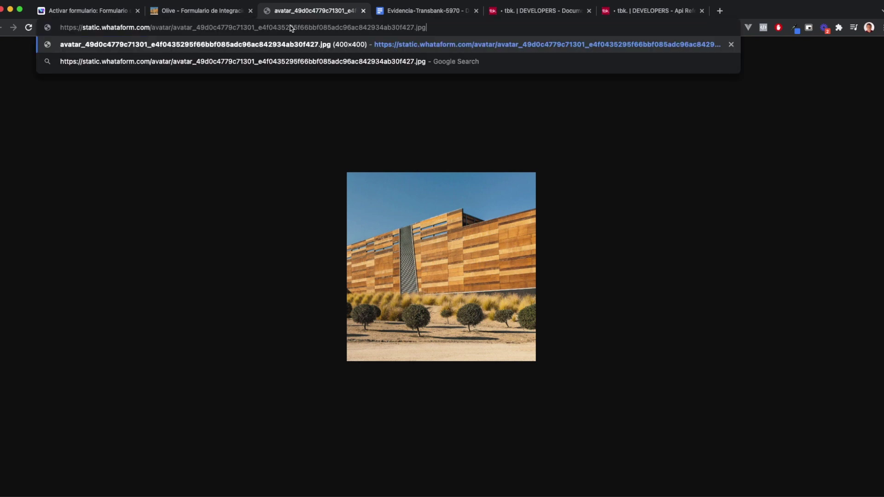
key("Return")
left_click(232, 17)
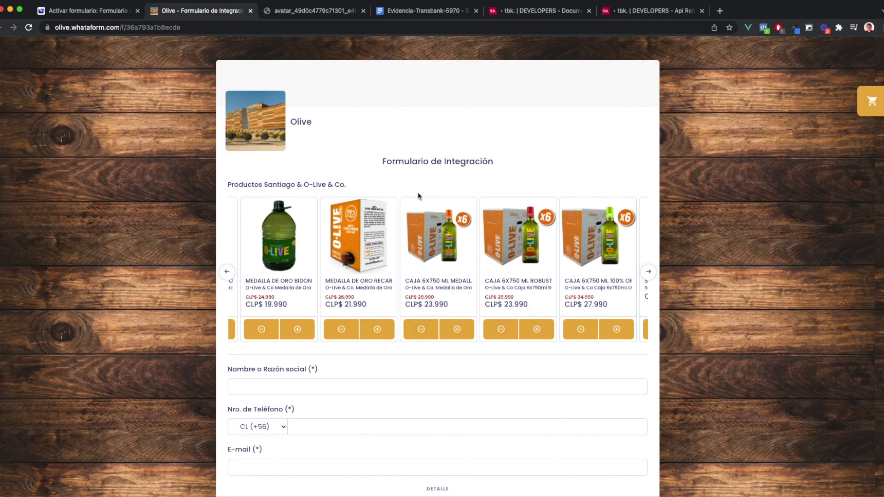
left_click(433, 12)
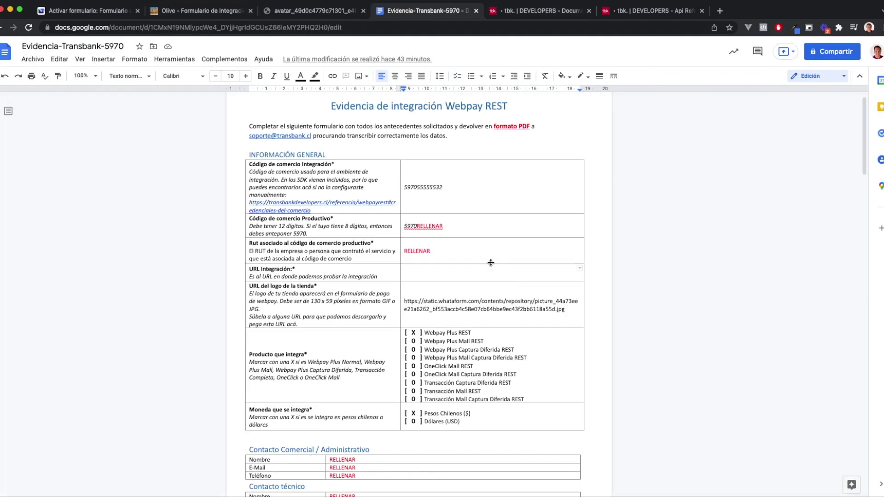
left_click_drag(566, 312, 405, 301)
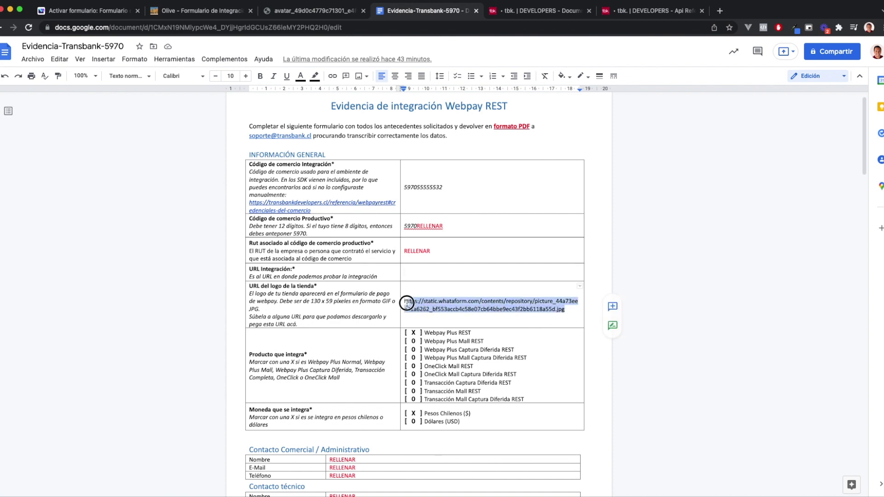
key("super+v")
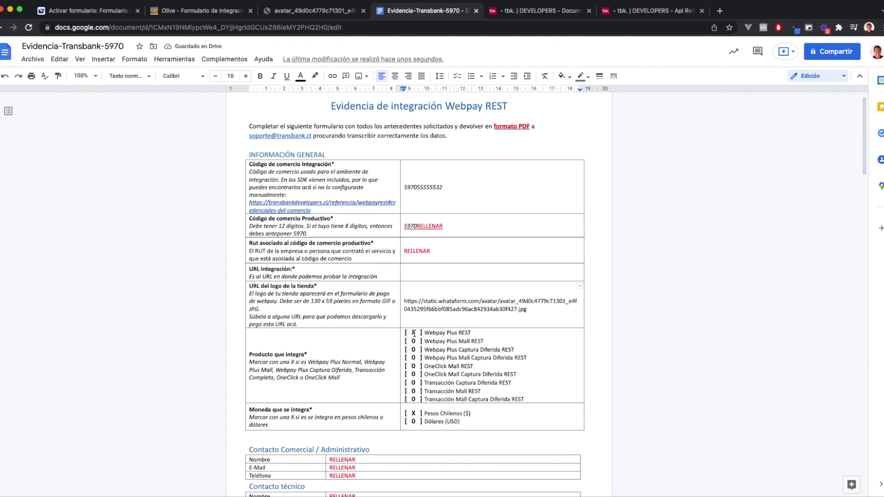
Scroll down the evidence document to the Pruebas de integración test table
scroll(406, 349, "down", 2)
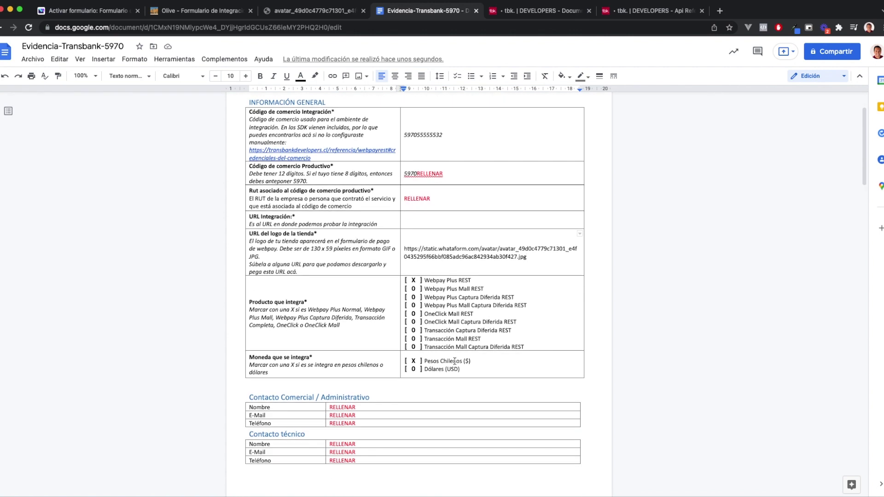
scroll(477, 357, "down", 2)
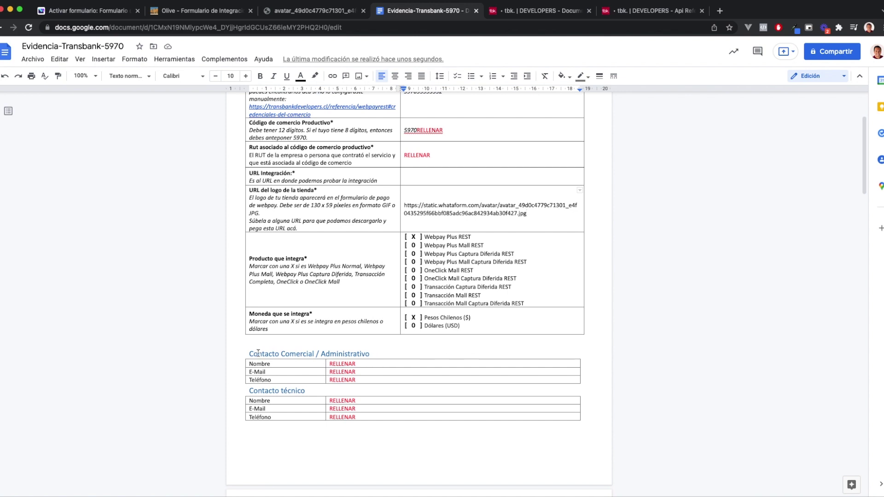
scroll(404, 311, "down", 1)
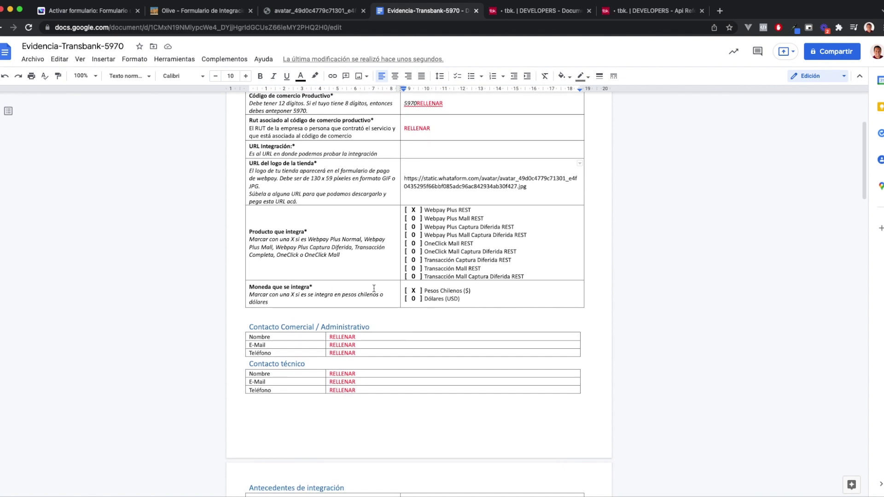
scroll(263, 338, "down", 3)
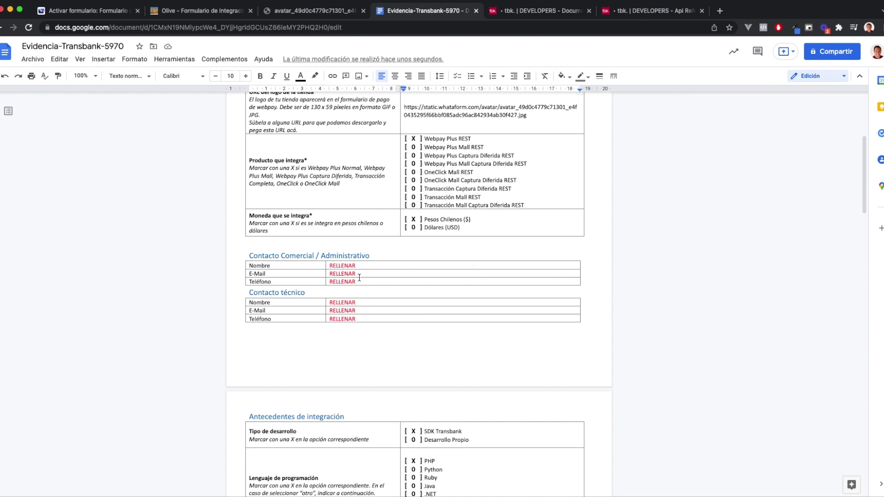
scroll(197, 349, "down", 5)
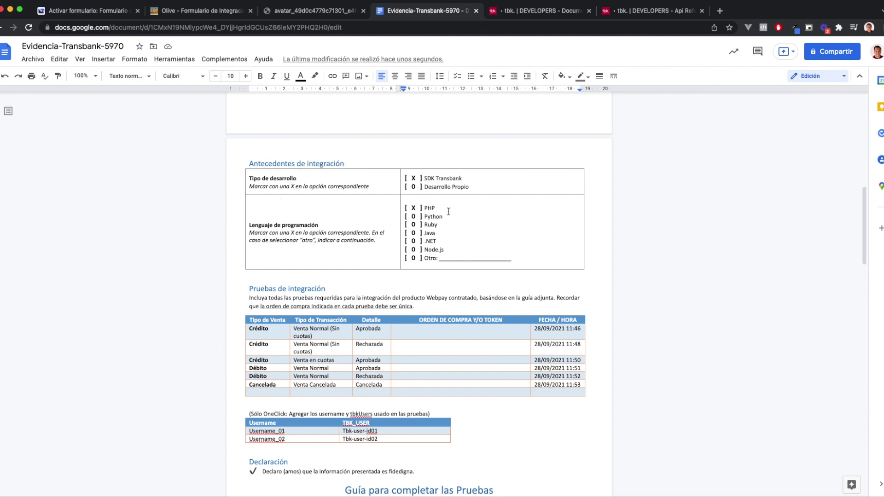
scroll(146, 250, "down", 3)
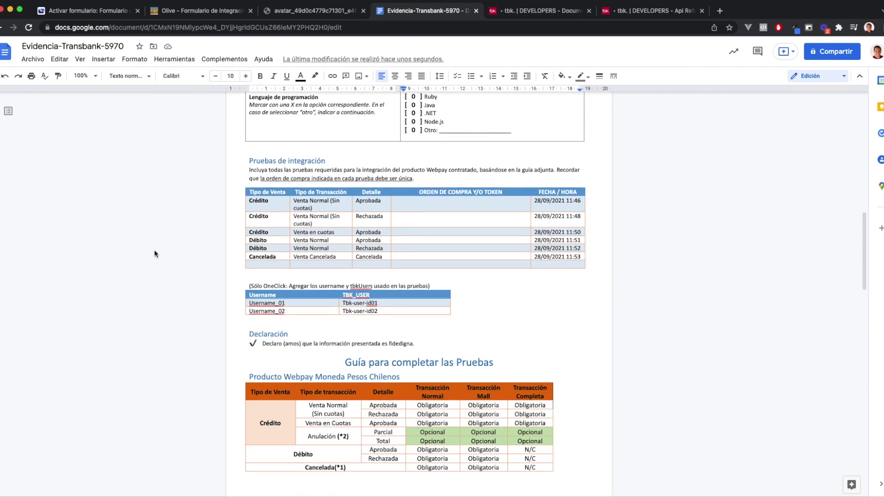
scroll(156, 246, "down", 2)
scroll(180, 242, "down", 1)
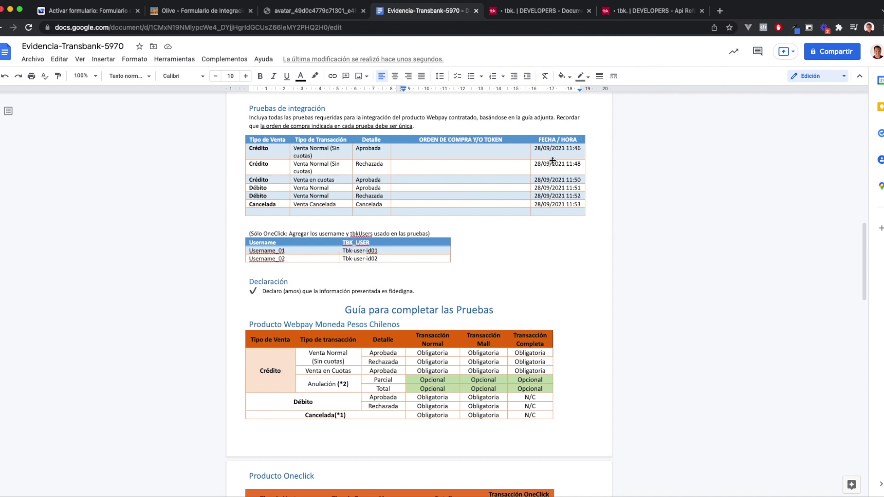
Change the FECHA / HORA test dates to 18/01/2022 10:46 and close the avatar image tab
left_click(562, 149)
key("BackSpace")
type("2")
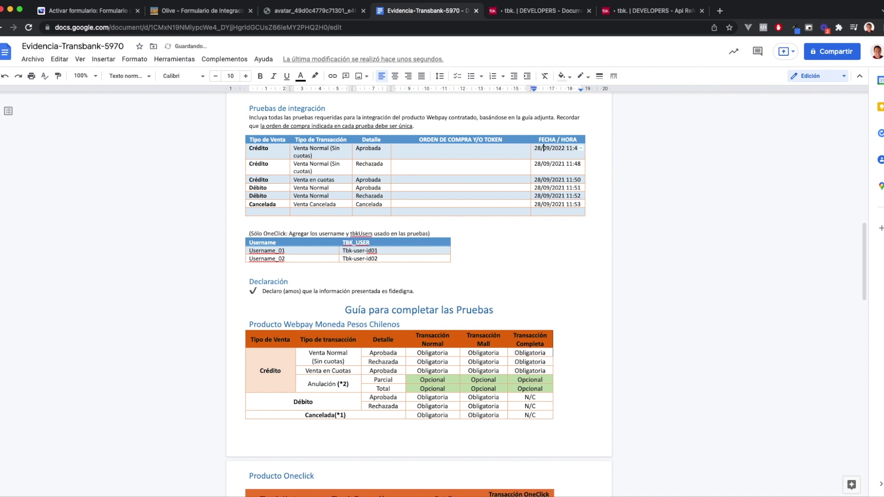
left_click(474, 151)
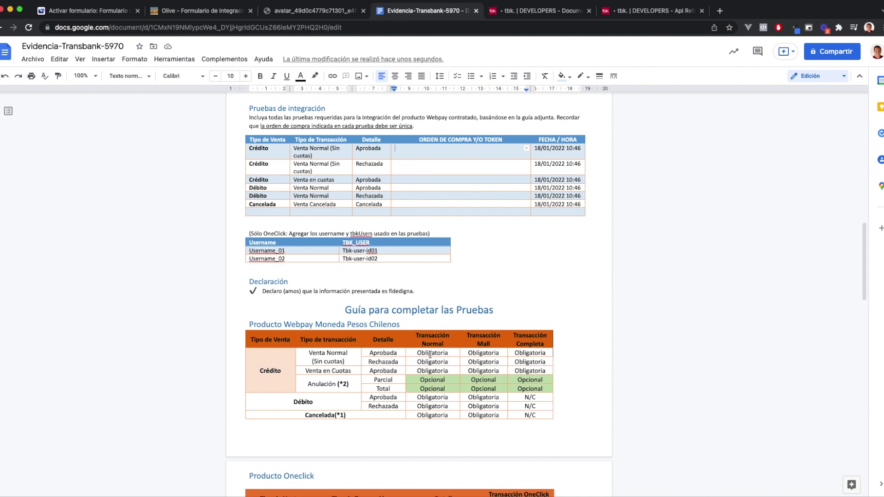
left_click(313, 352)
left_click_drag(481, 358, 560, 389)
left_click(570, 386)
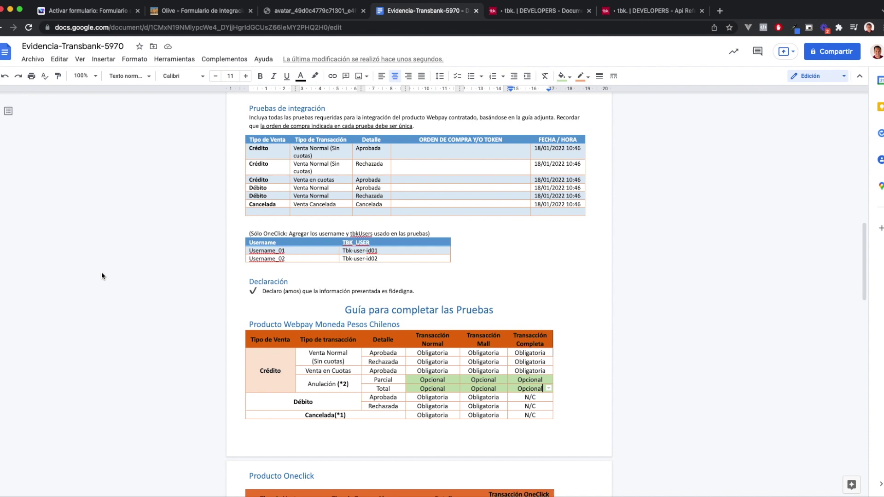
left_click(364, 10)
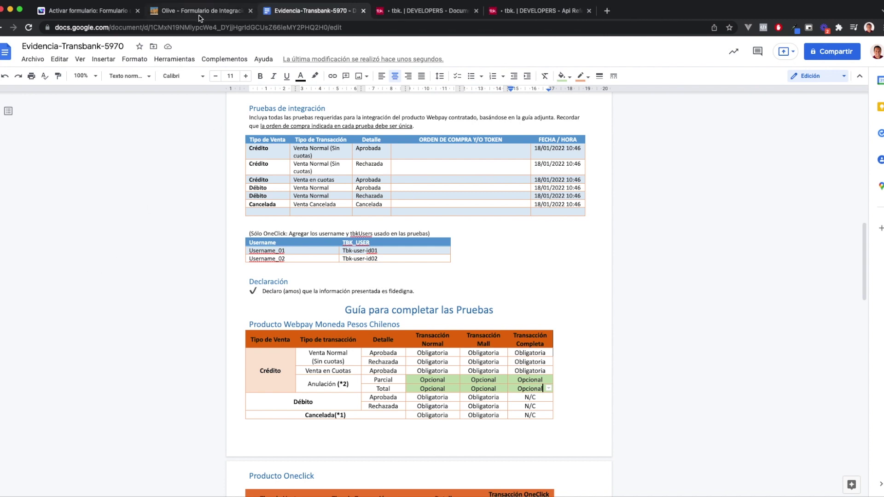
Reopen the live Olive order form in a fresh tab from the activation page
left_click(244, 12)
left_click(250, 11)
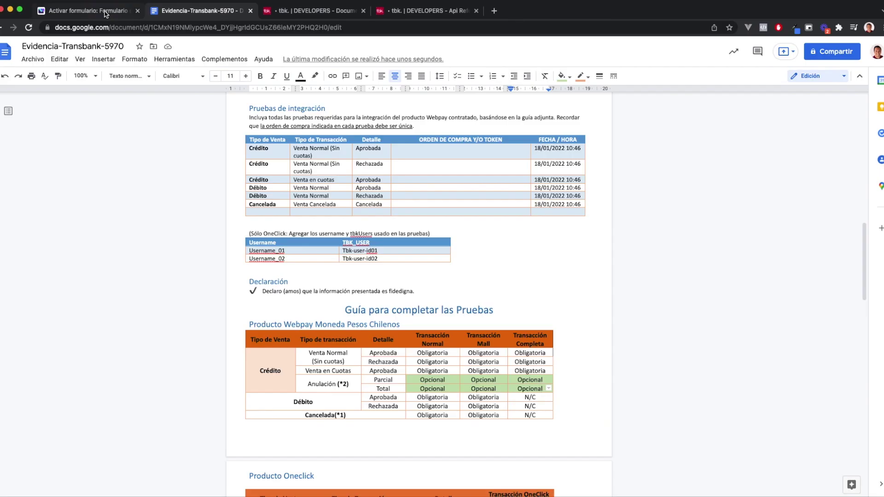
left_click(105, 13)
left_click(265, 228)
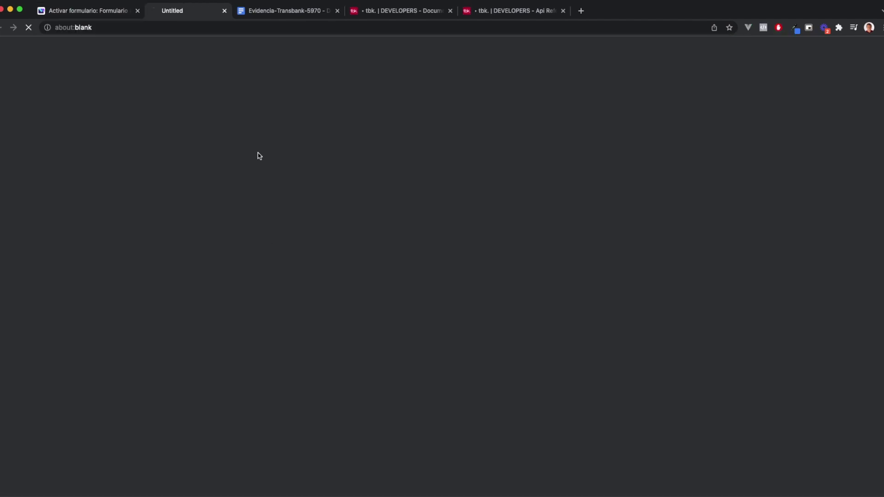
left_click(311, 11)
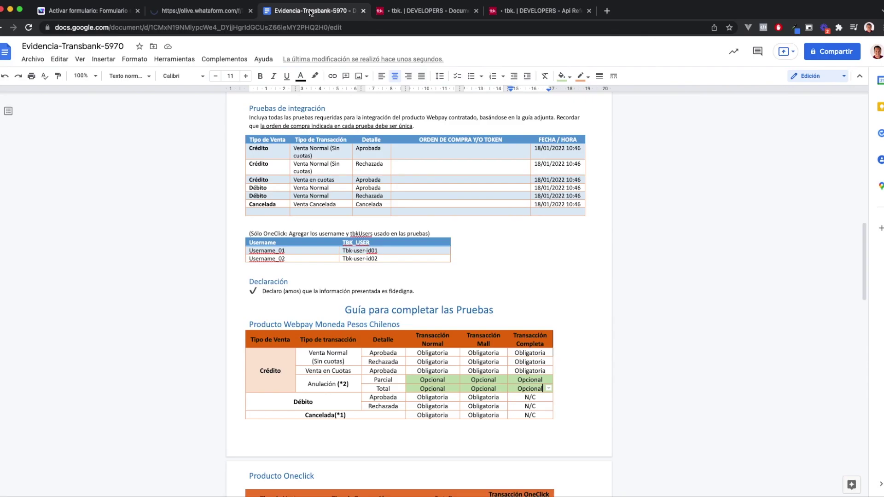
left_click(191, 15)
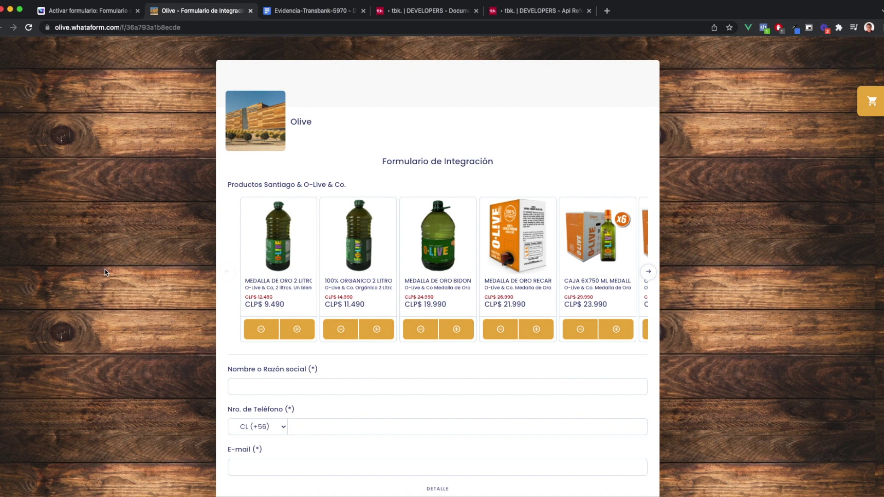
scroll(106, 278, "down", 1)
scroll(106, 278, "down", 1)
scroll(104, 279, "down", 1)
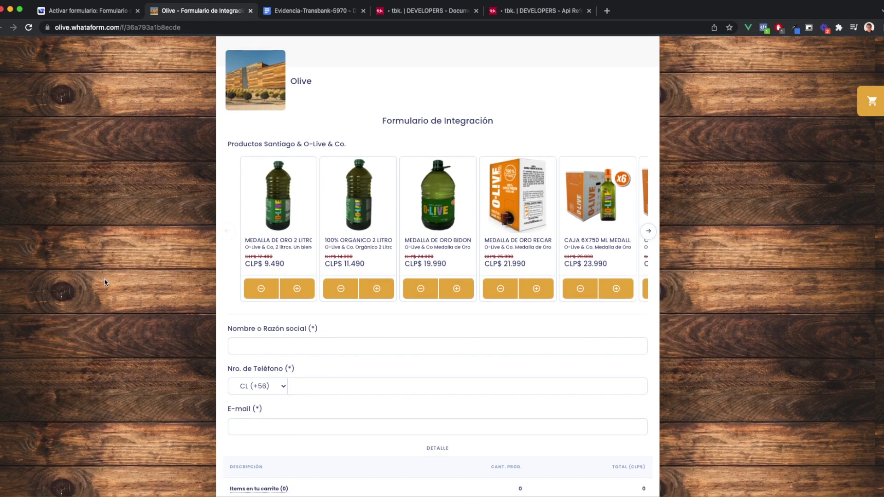
Add one MEDALLA DE ORO 2 LITROS to the cart and enter a test buyer name
left_click(297, 290)
left_click(285, 349)
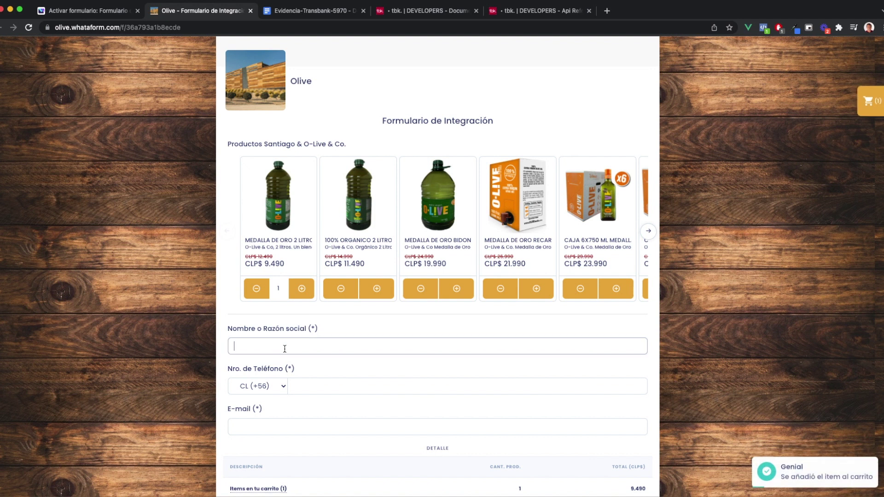
type("Test Whataform")
scroll(98, 311, "down", 1)
scroll(98, 311, "down", 3)
Enter a test phone number and e-mail, then submit the order for its CLP$ 9.490 payment
left_click(318, 315)
type("123456789")
key("Tab")
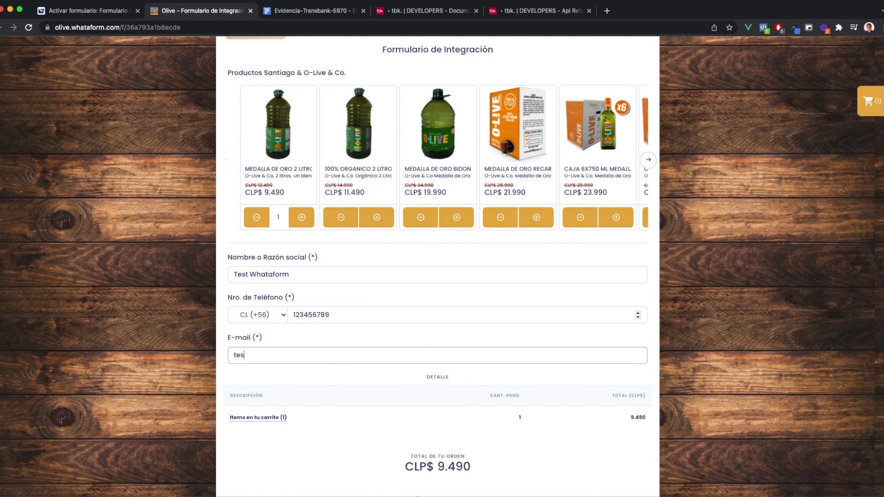
type("test@whataform.com")
left_click(747, 267)
scroll(735, 262, "down", 3)
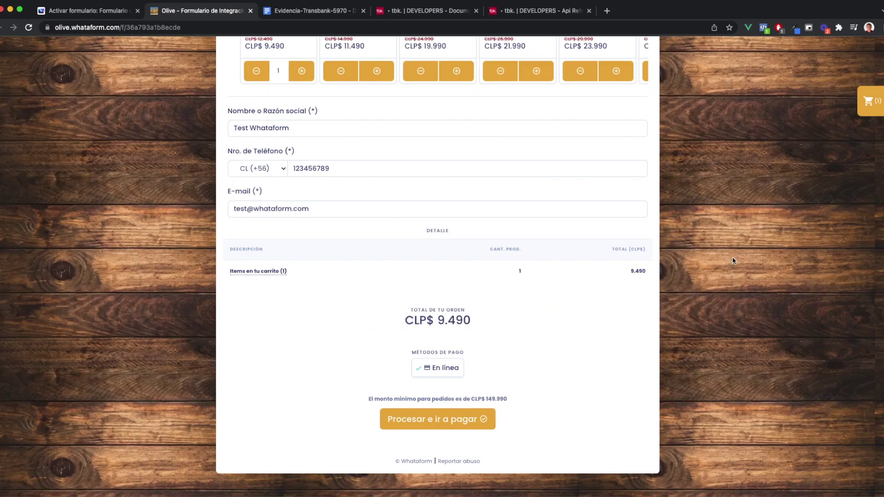
left_click(453, 423)
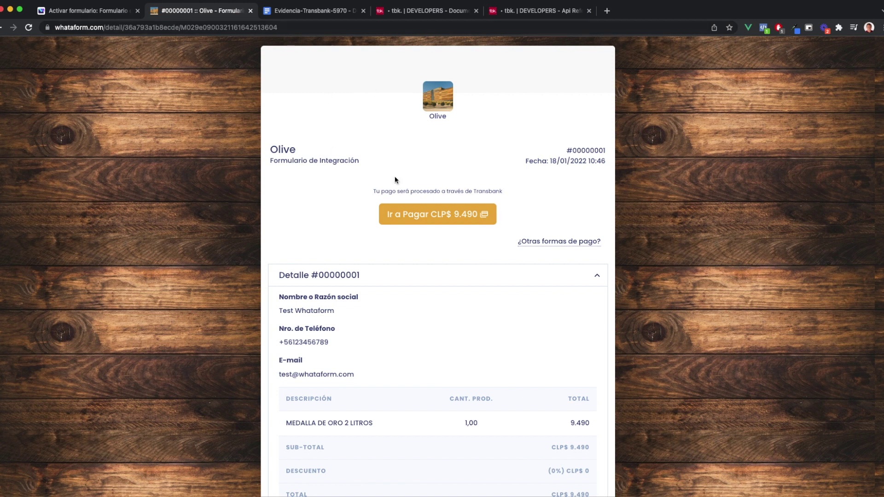
Copy the order token from the order page address into the first ORDEN DE COMPRA cell
key("ctrl+Tab")
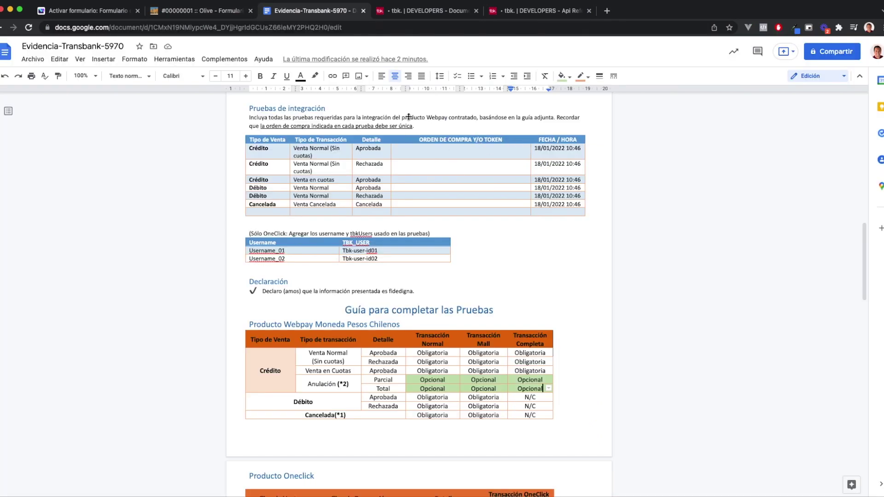
left_click(198, 10)
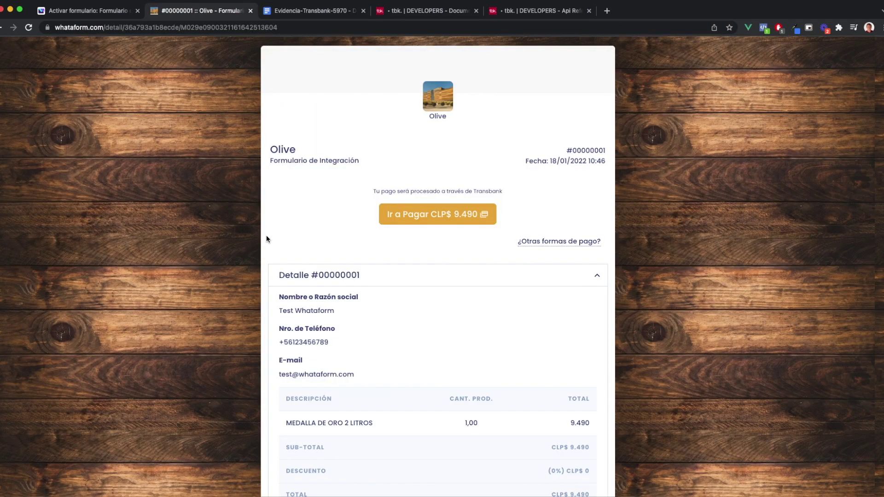
scroll(535, 256, "down", 3)
scroll(536, 255, "up", 3)
double_click(225, 28)
key("super+c")
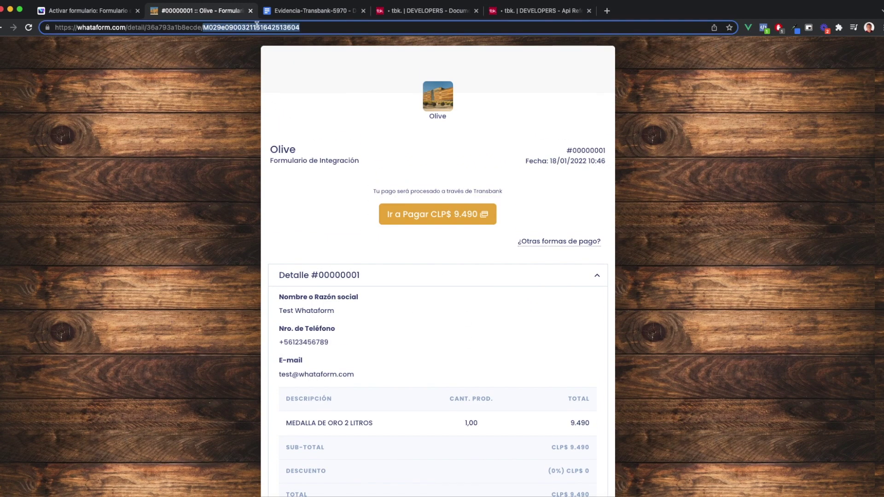
left_click(329, 10)
left_click(452, 148)
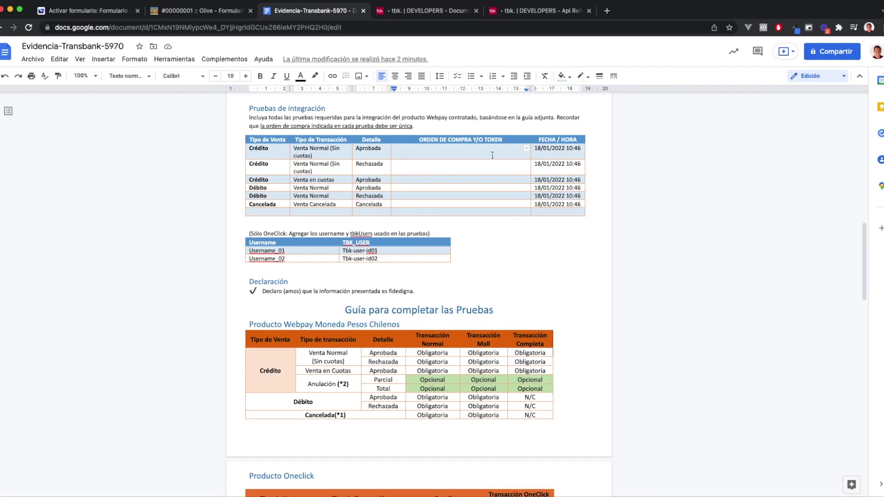
key("super+v")
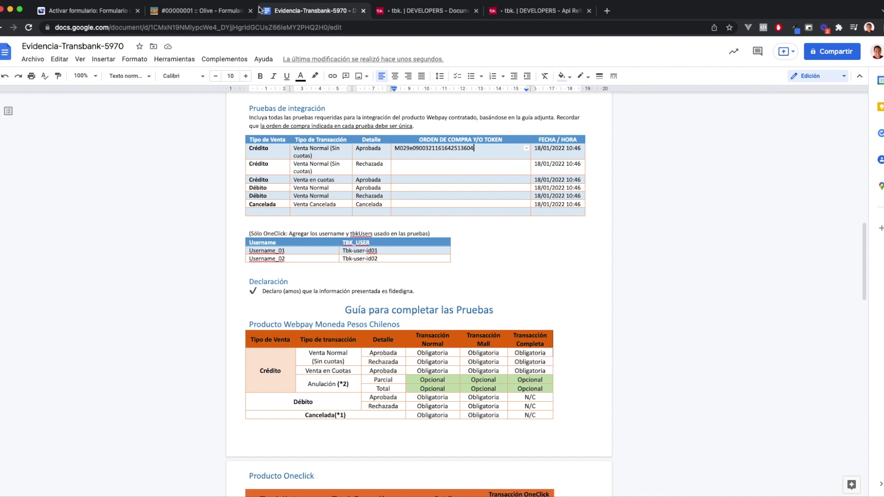
left_click(209, 12)
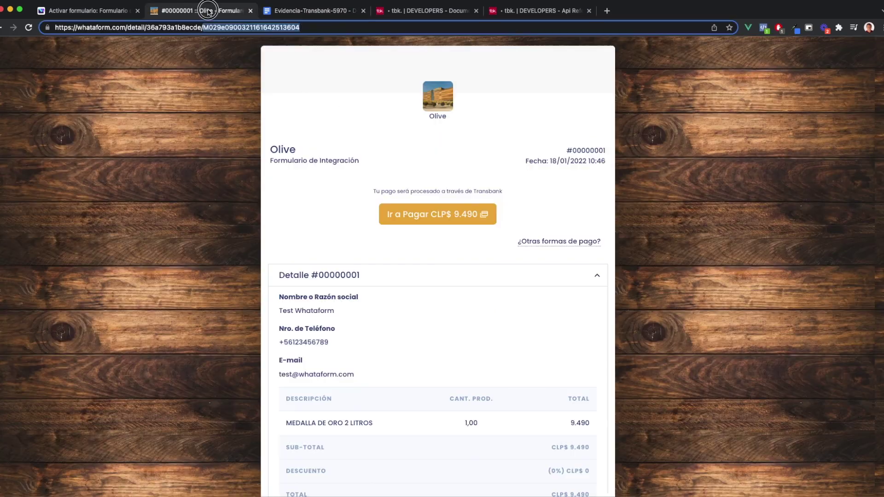
Start the $9.490 Webpay payment with Crédito chosen and open the Transbank developer docs
left_click(441, 218)
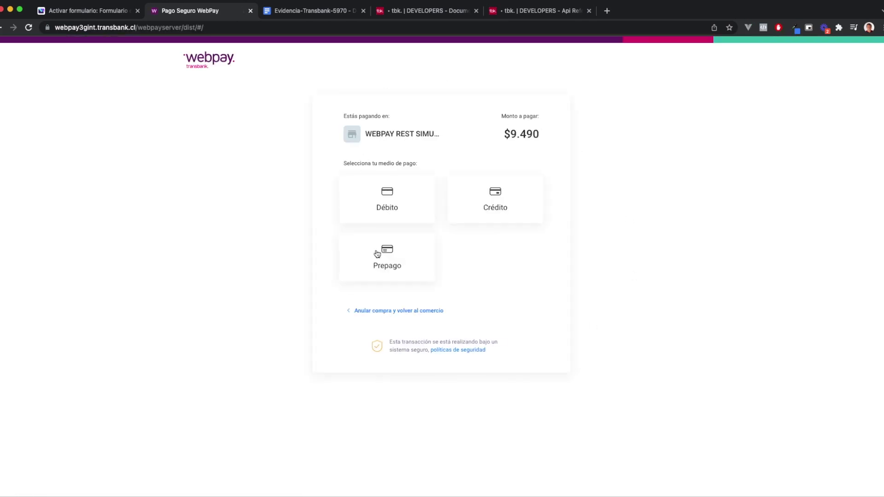
left_click(499, 211)
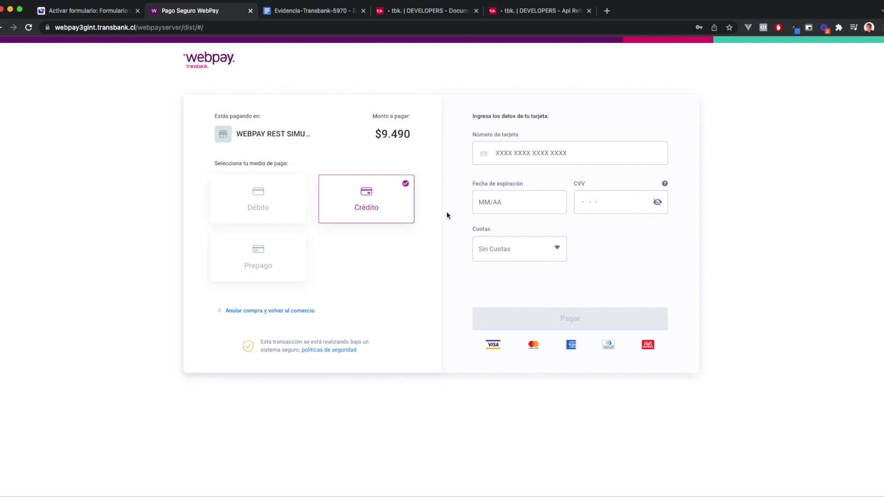
left_click(435, 15)
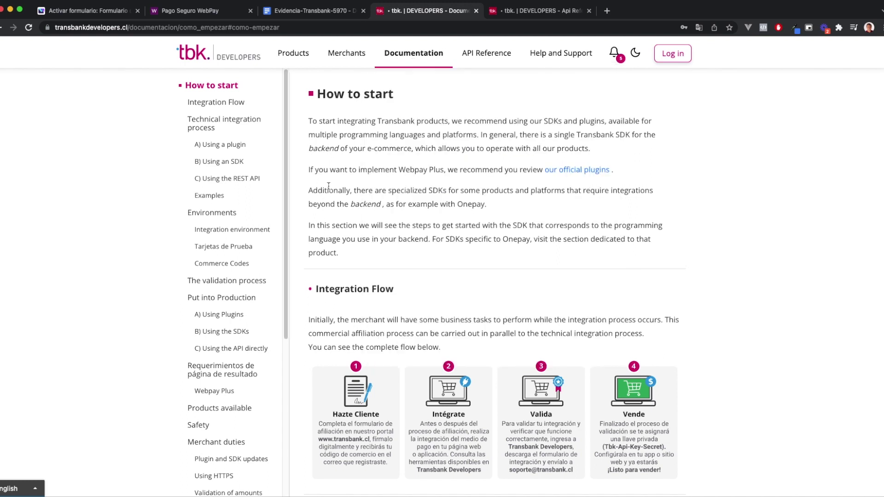
Copy the approved VISA test card number from Tarjetas de Prueba and return to Webpay
scroll(306, 251, "down", 10)
scroll(308, 253, "down", 15)
scroll(308, 257, "down", 15)
left_click(216, 247)
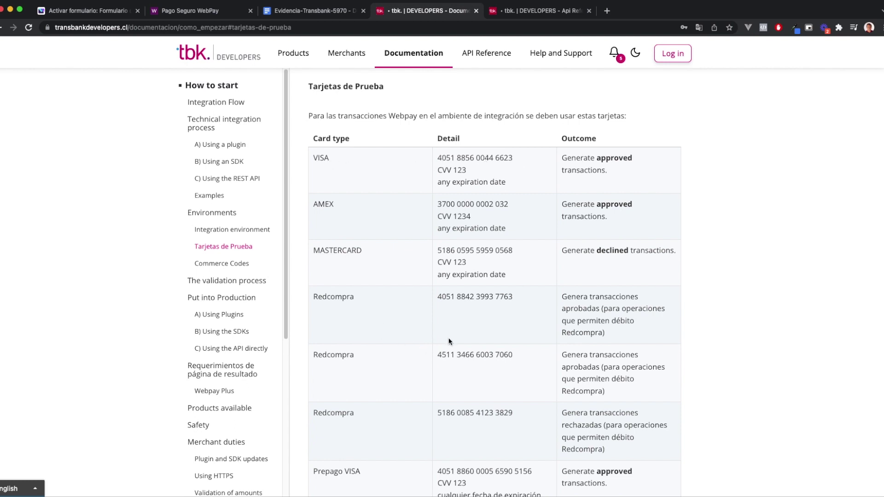
left_click_drag(438, 158, 514, 157)
key("super+c")
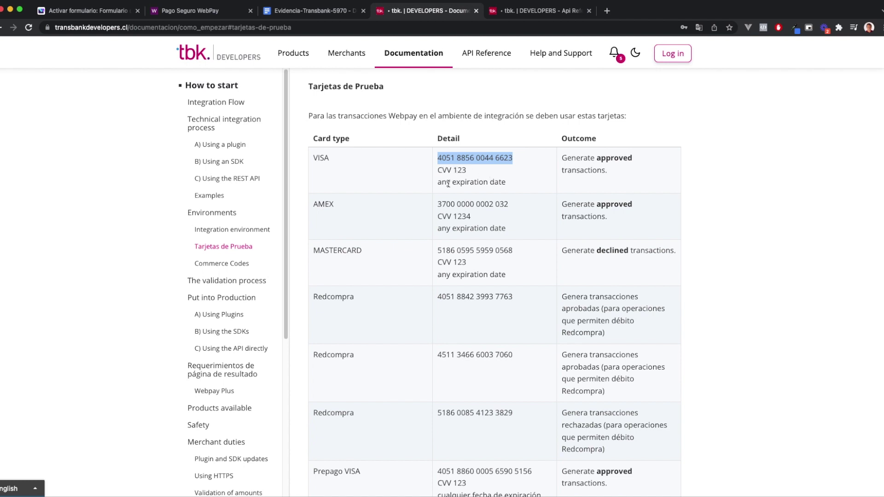
left_click(219, 12)
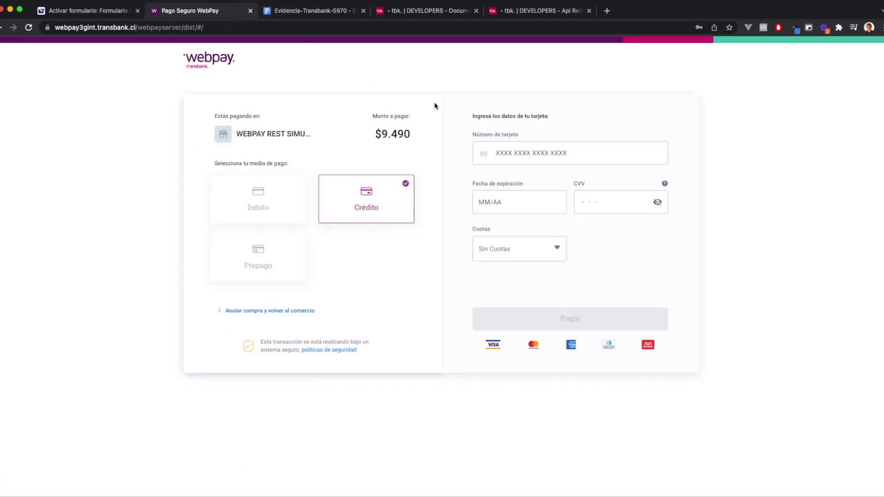
Pay $9.490 with the VISA test card, expiry 12/22 and CVV 123, declining to save the card
left_click(520, 150)
key("super+v")
left_click(517, 204)
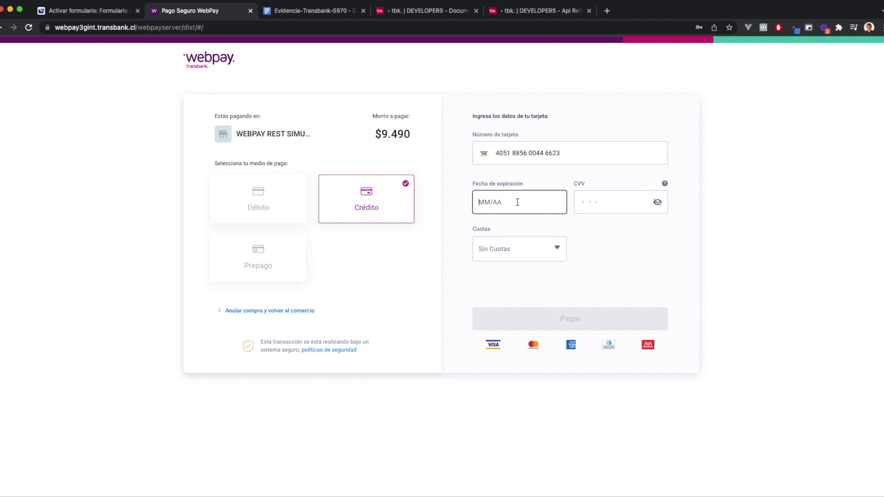
type("12")
left_click(613, 200)
type("123")
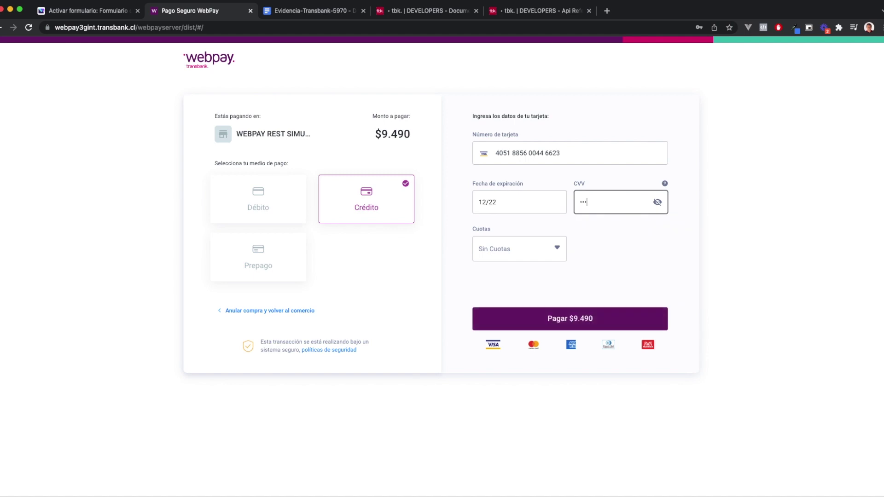
left_click(301, 10)
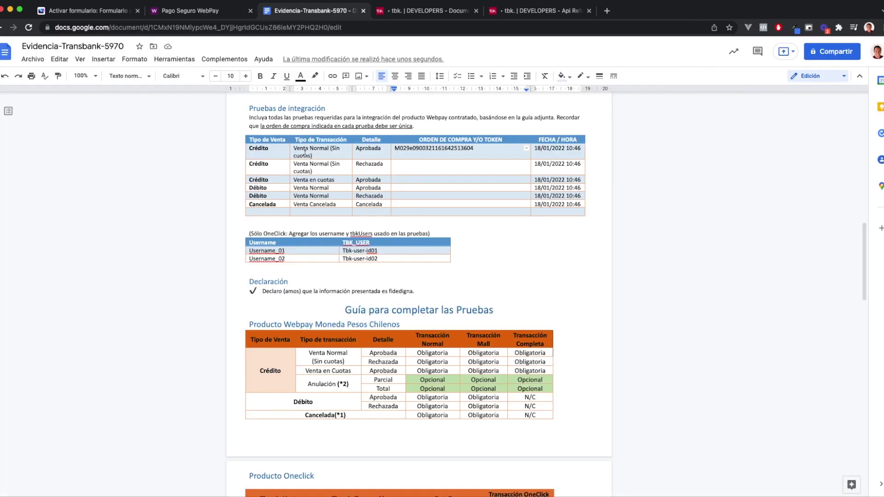
left_click(206, 11)
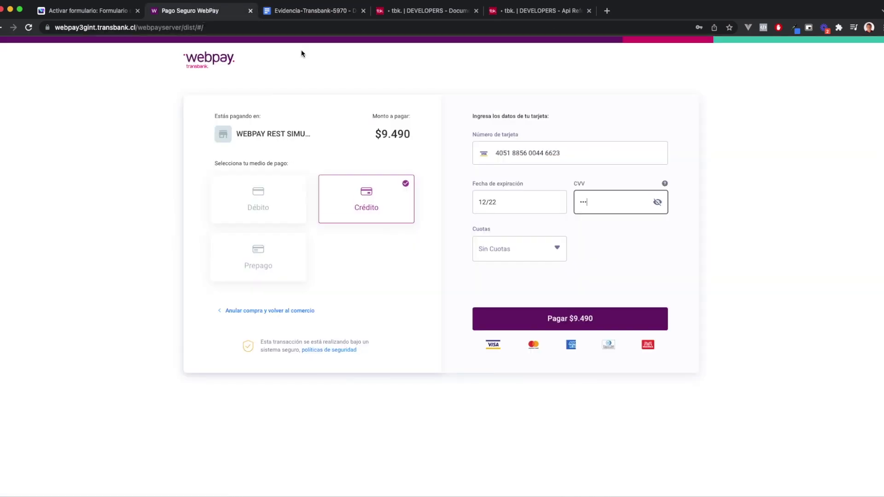
left_click(584, 320)
left_click(730, 41)
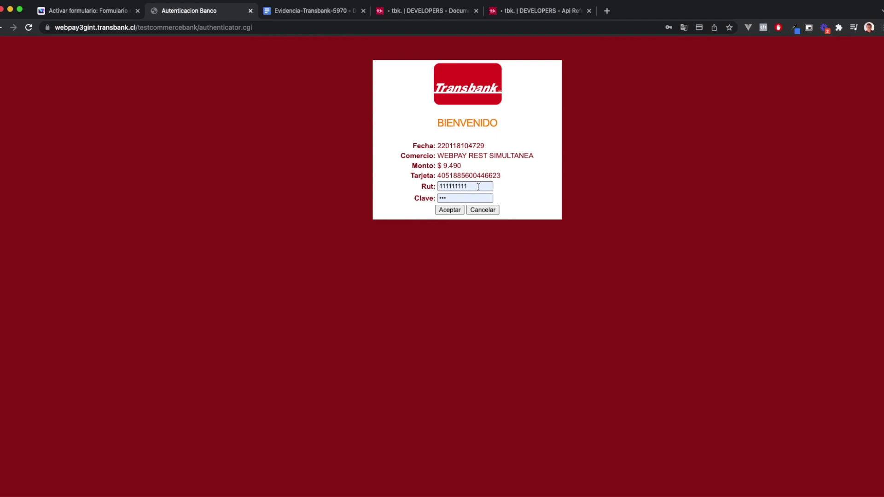
Log into the test bank, choose Aceptar and continue so order #00000001 shows as paid
left_click(443, 199)
left_click(452, 209)
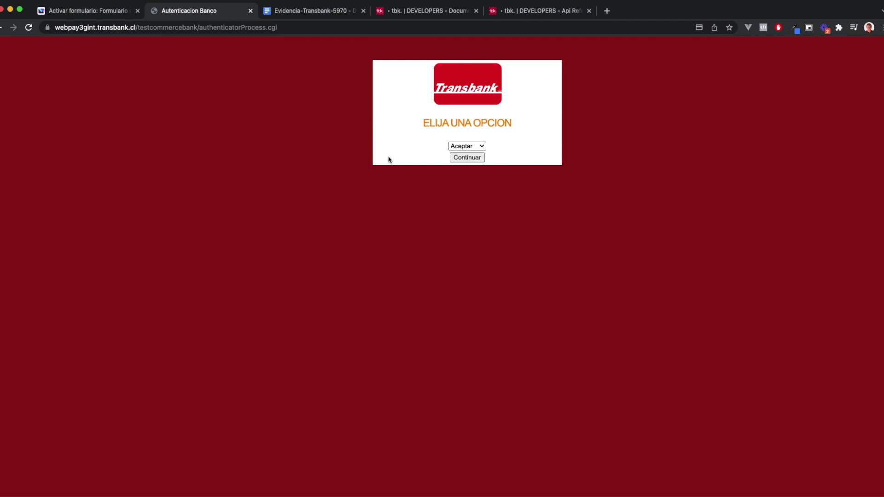
left_click(471, 146)
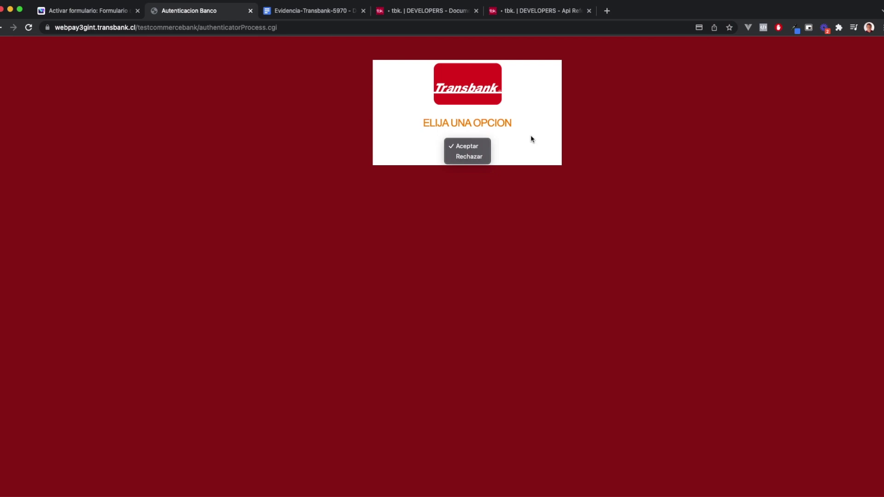
left_click(479, 147)
left_click(474, 159)
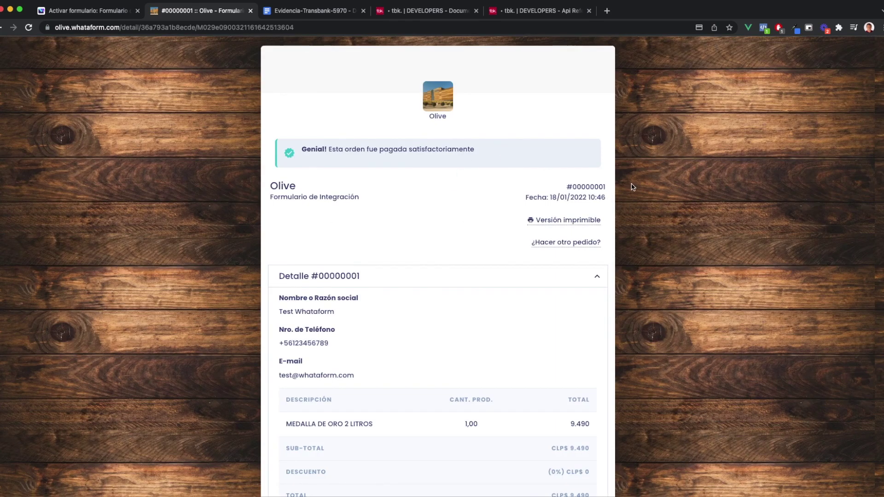
Correct the first credit test's date to 18/01/2022 10:49
left_click(313, 10)
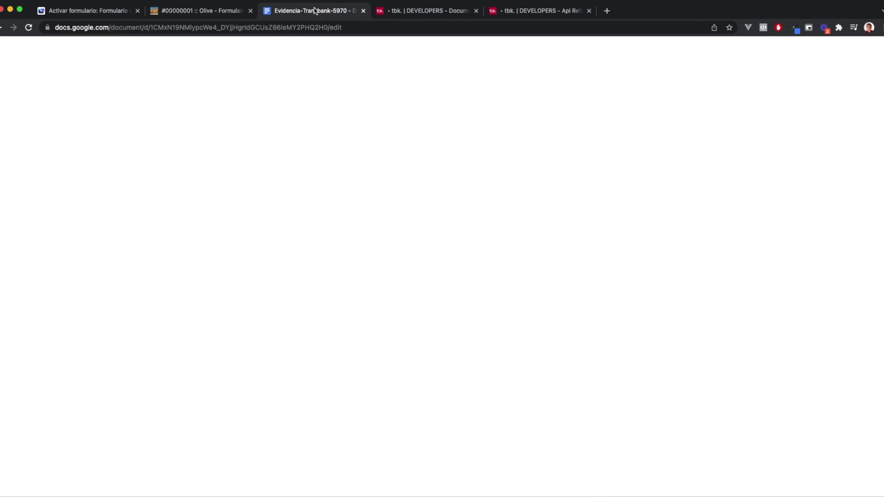
left_click(576, 148)
double_click(575, 148)
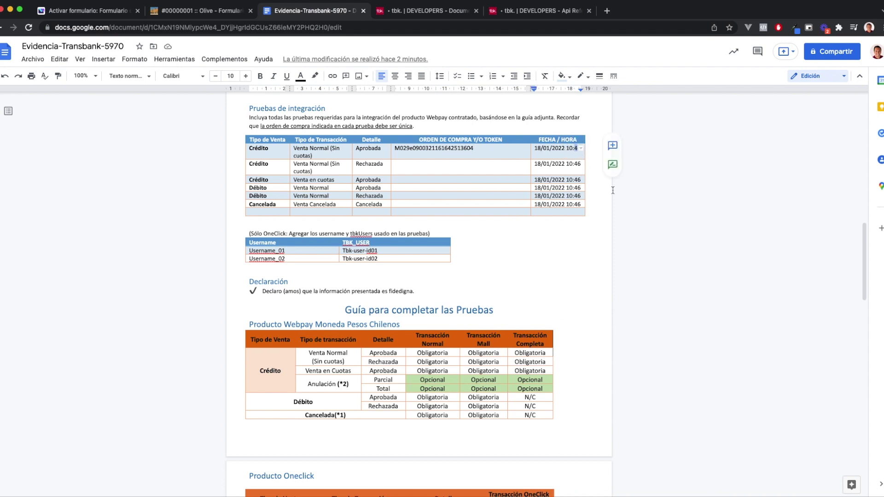
type("9")
key("BackSpace")
key("BackSpace")
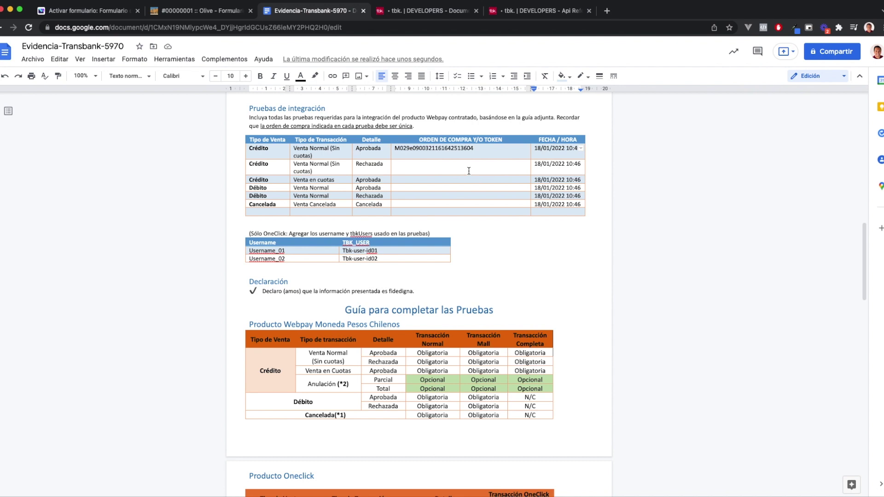
left_click(469, 171)
Reopen the public Olive order form in a new tab from the Activar formulario page
left_click(192, 11)
scroll(194, 258, "down", 3)
scroll(208, 221, "up", 3)
scroll(221, 175, "down", 3)
scroll(239, 120, "up", 3)
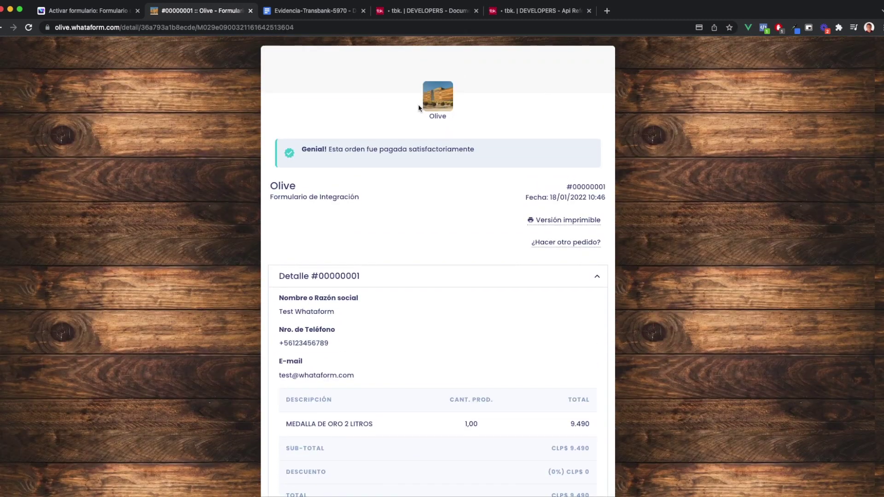
left_click(109, 11)
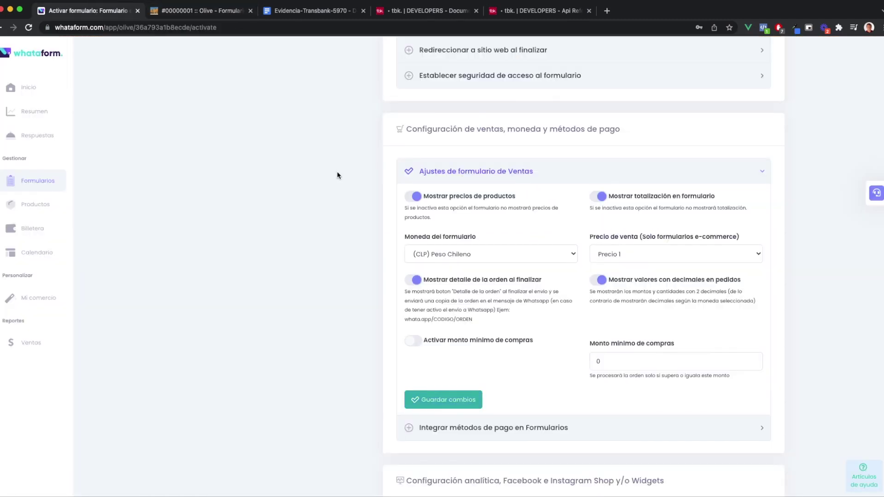
scroll(339, 172, "up", 10)
left_click(270, 235)
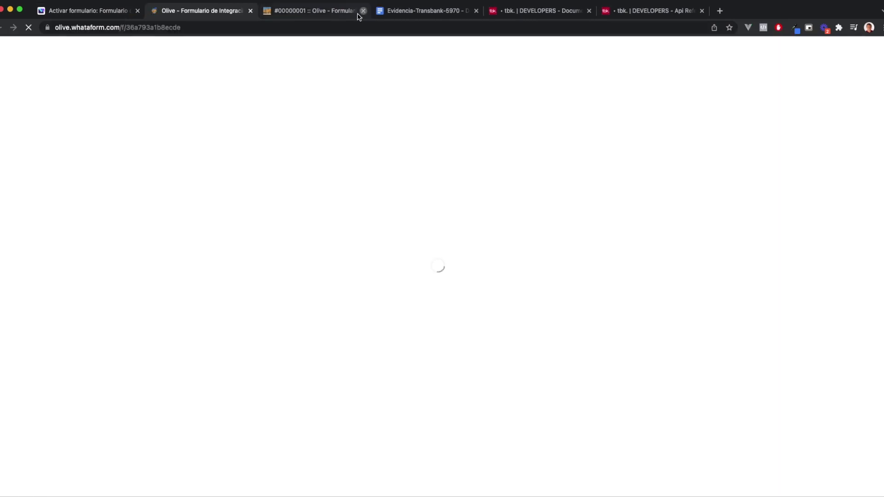
Start a new order for one 100% ORGÁNICO 2 LITROS and fill in the test name, phone and e-mail
left_click(364, 10)
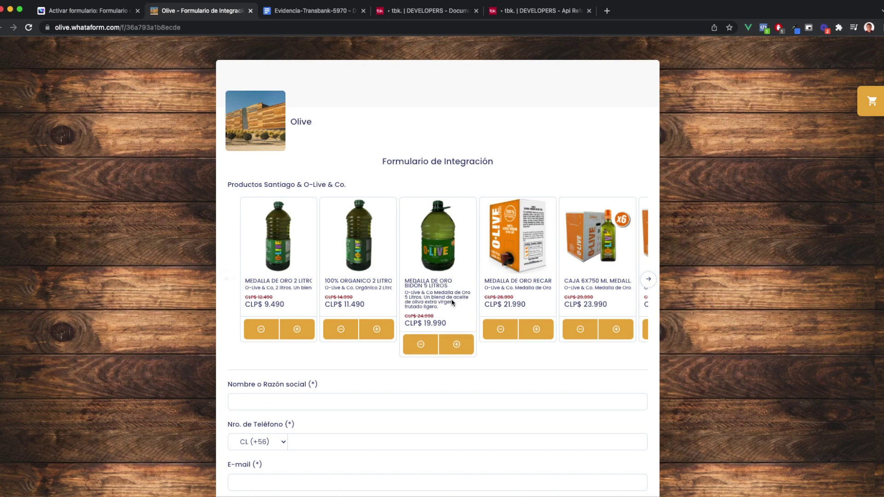
left_click(377, 330)
scroll(377, 330, "down", 2)
left_click(308, 307)
left_click(308, 332)
left_click(308, 346)
type("123456789")
left_click(323, 389)
left_click(350, 404)
Submit the order and proceed to Webpay's $11.490 payment page
scroll(332, 452, "down", 4)
left_click(439, 420)
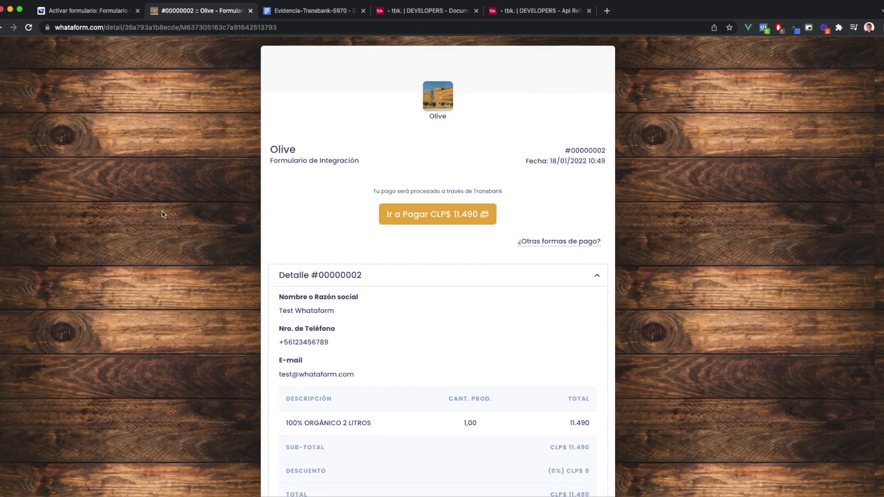
scroll(353, 244, "down", 1)
scroll(355, 253, "up", 1)
left_click(453, 220)
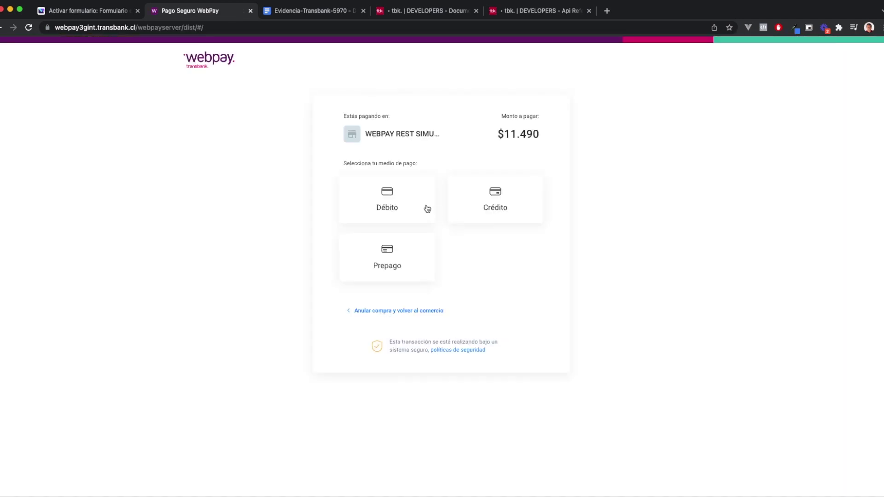
Choose credit card payment and paste the declining MASTERCARD test card number
left_click(505, 200)
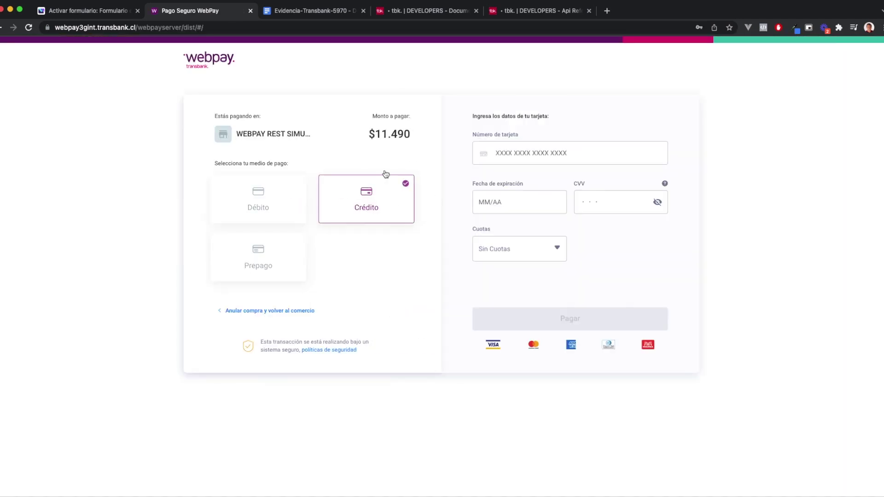
left_click(399, 11)
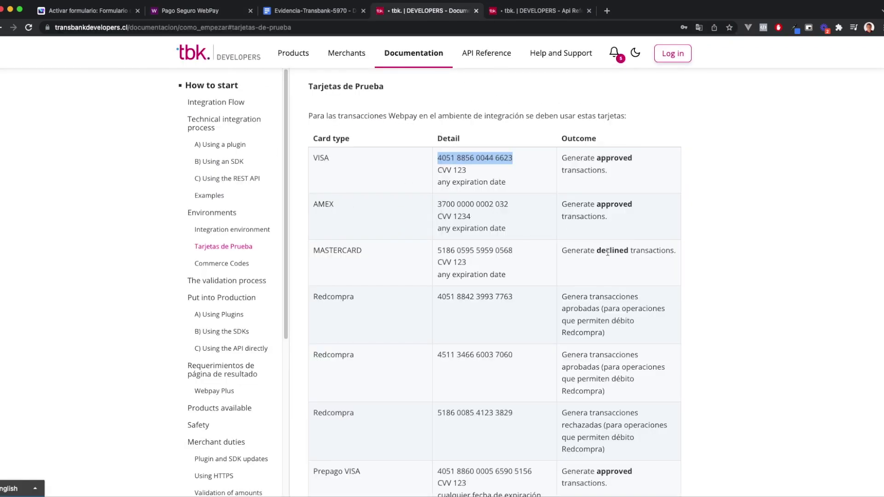
left_click_drag(439, 251, 512, 249)
key("super+c")
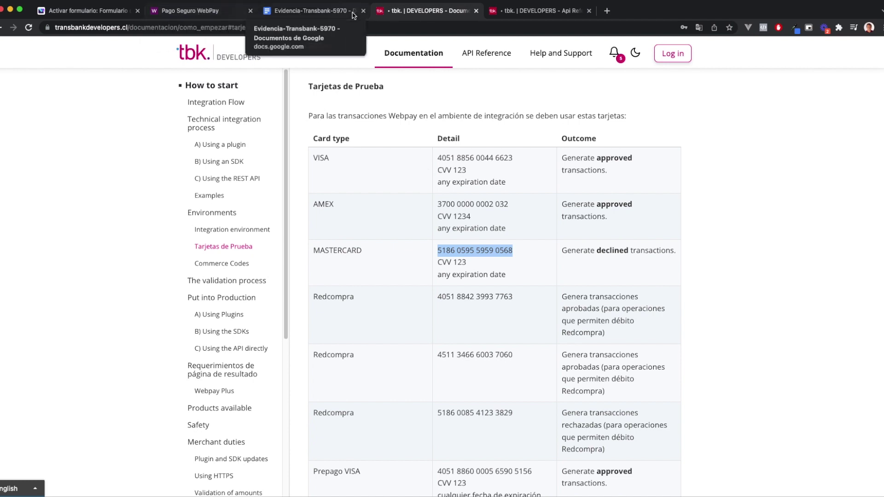
left_click(209, 11)
left_click(526, 151)
key("super+v")
left_click(513, 197)
type("12")
key("Tab")
type("123")
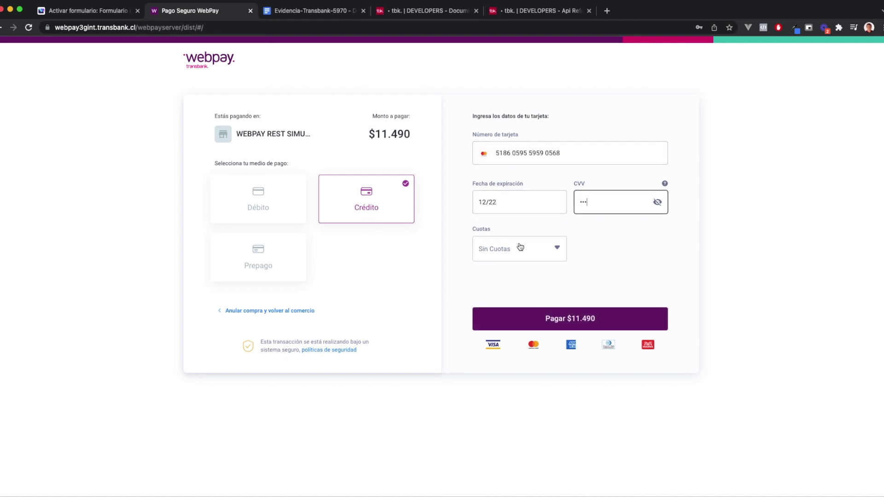
left_click(562, 313)
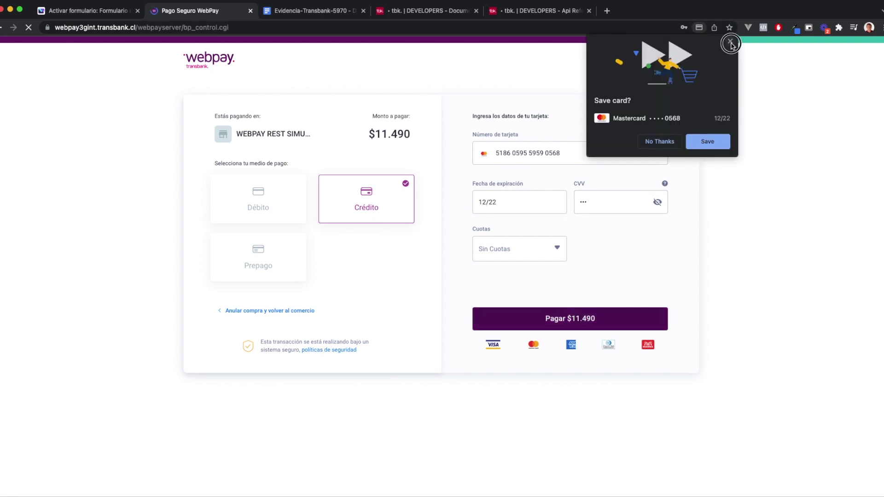
Dismiss the save-card offer, pass the test bank login and choose Rechazar to reject the payment
left_click(731, 44)
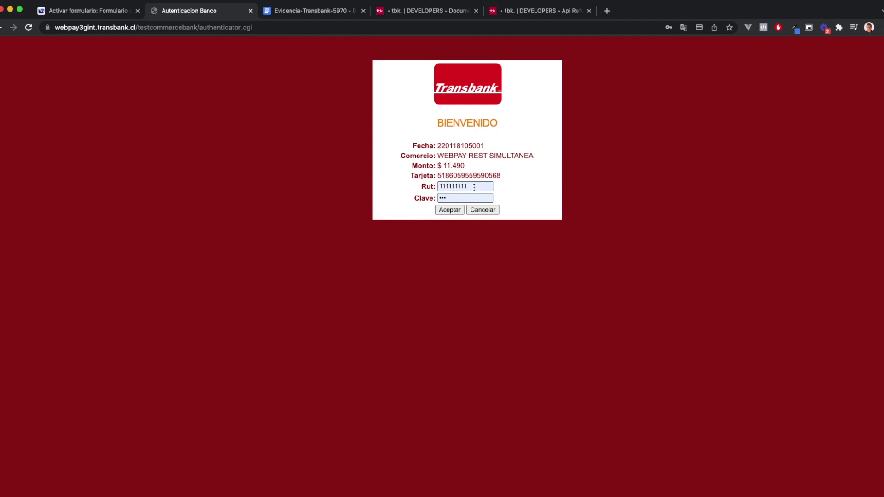
left_click(449, 209)
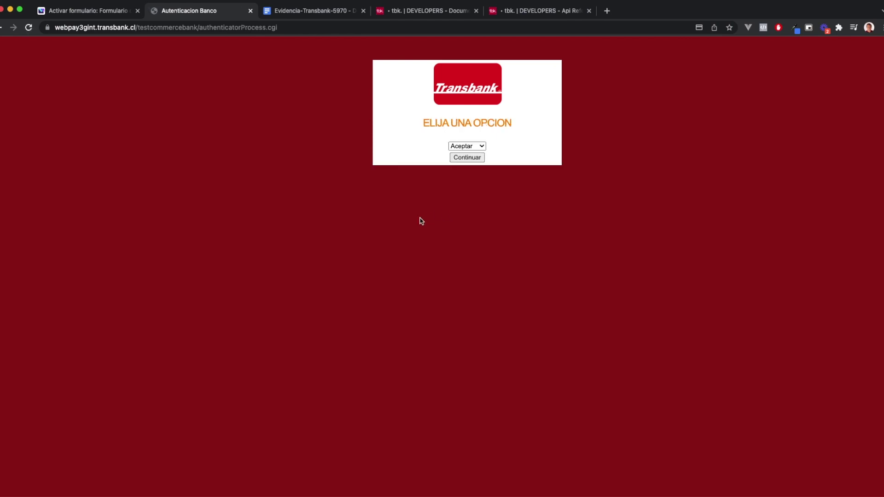
left_click(469, 157)
left_click(468, 157)
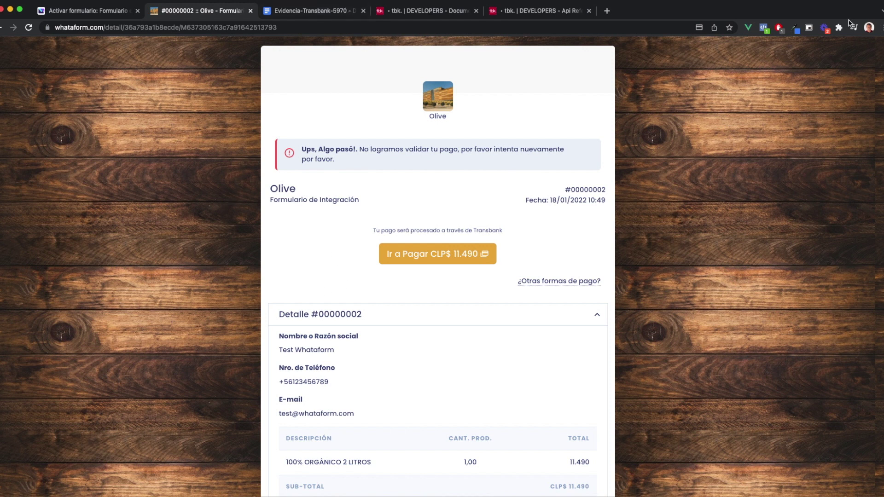
Change the Rechazada row's time in the evidence document to 10:50
left_click(310, 10)
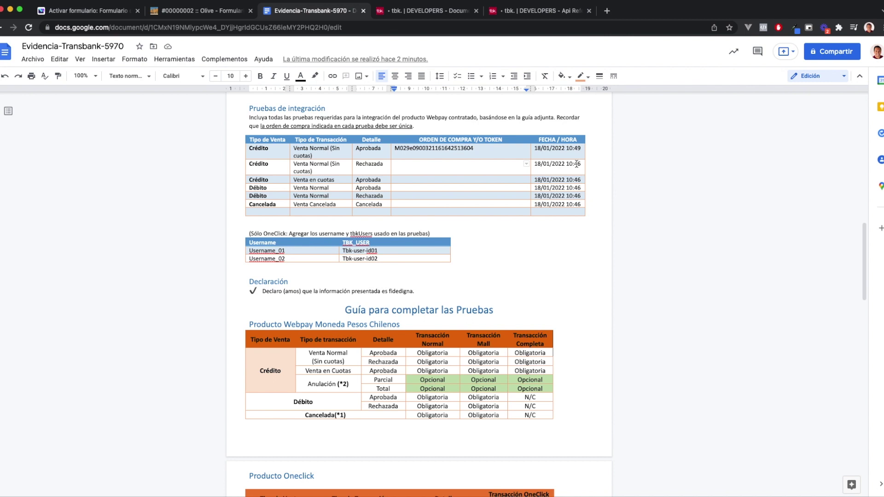
left_click_drag(576, 164, 582, 167)
type("5")
type("0")
left_click(431, 167)
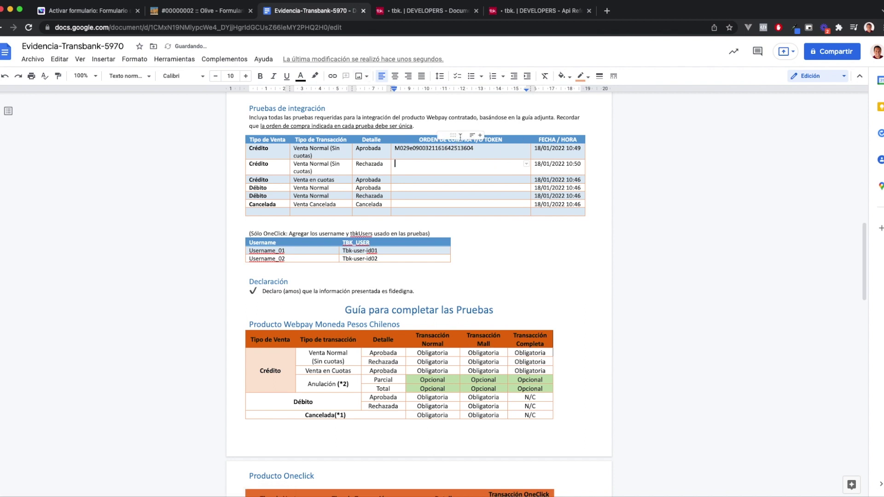
Copy the rejected order's token from its URL into the Rechazada row's ORDEN DE COMPRA cell
left_click(217, 10)
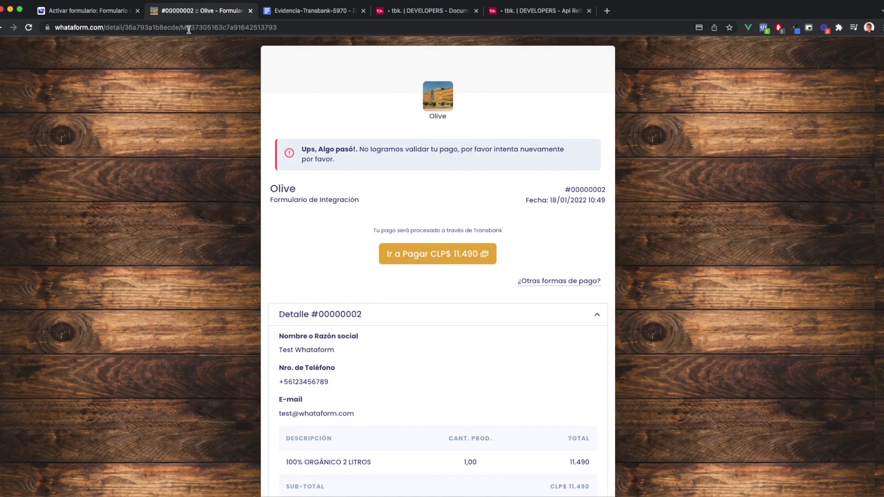
double_click(264, 28)
key("super+c")
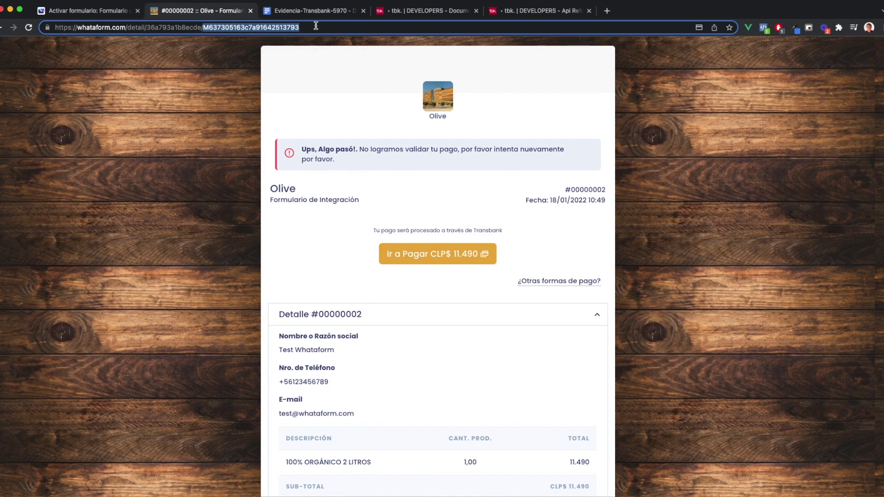
left_click(318, 10)
left_click(411, 168)
key("super+v")
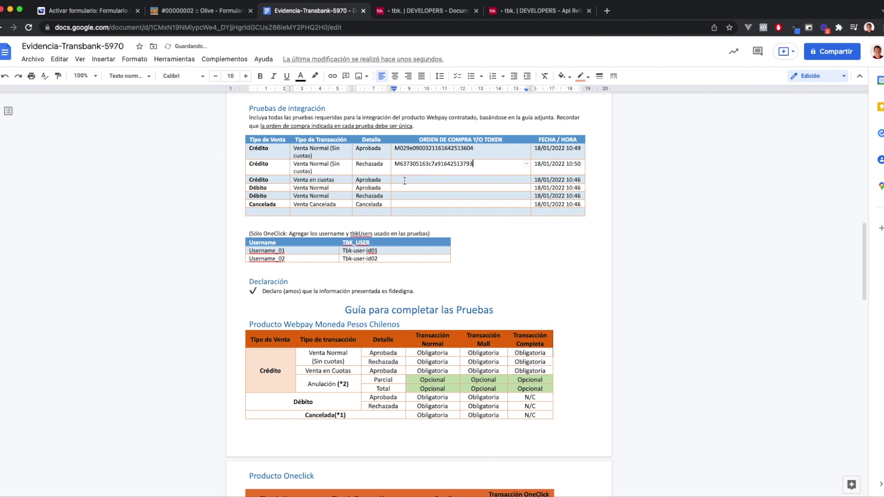
left_click(405, 181)
left_click(200, 15)
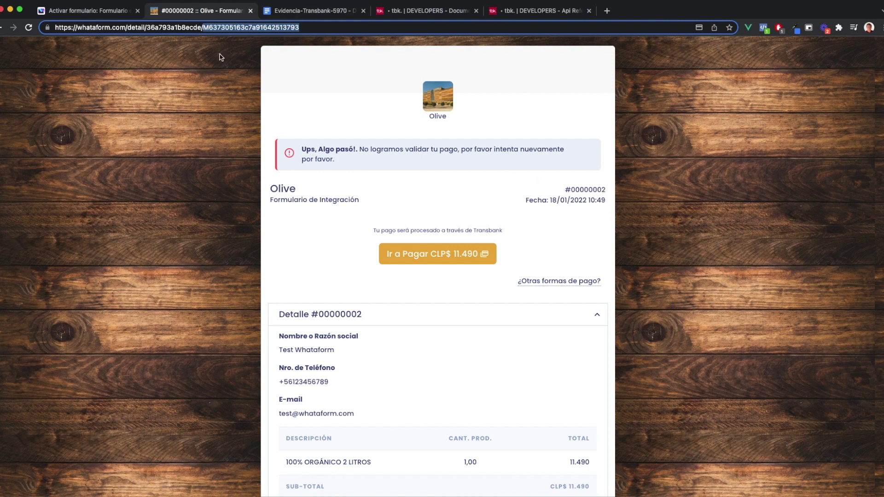
Reopen the integration form and add one MEDALLA DE ORO 2 LITROS to the order
left_click(251, 10)
left_click(90, 13)
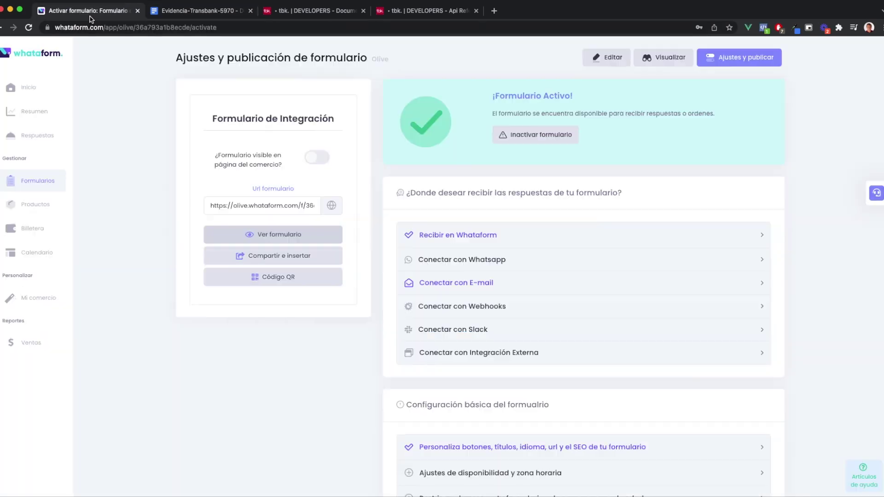
left_click(278, 234)
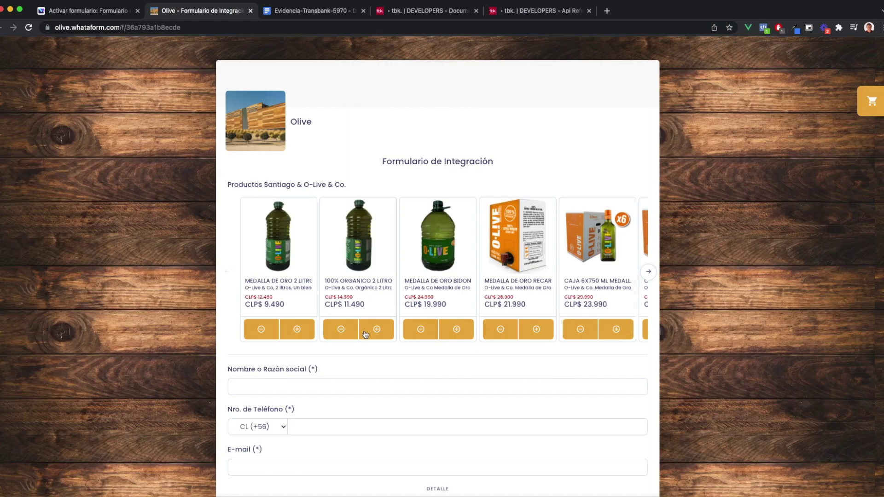
left_click(302, 330)
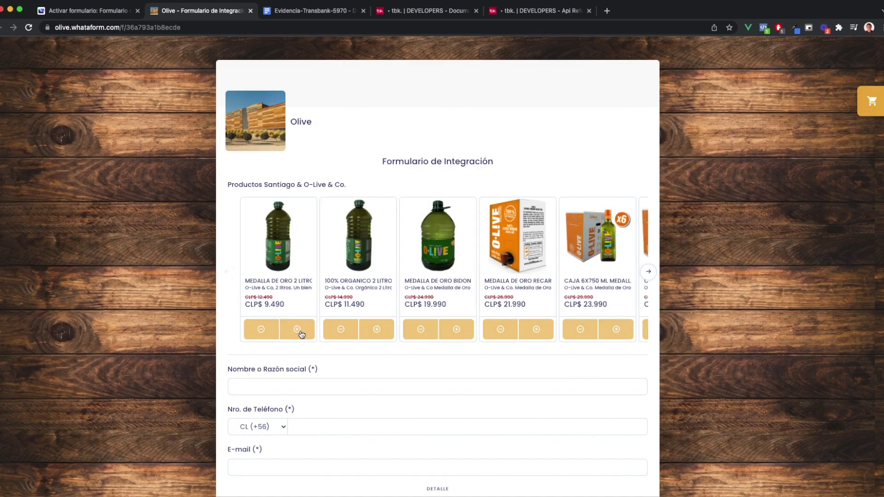
scroll(437, 322, "down", 2)
Fill in the suggested test customer name, test phone and suggested e-mail
left_click(322, 310)
type("T")
key("Down")
key("Return")
key("Tab")
type("123456789")
key("Tab")
type("t")
key("Down")
key("Return")
Submit order #00000003 and proceed to its Webpay payment page
scroll(438, 276, "down", 3)
left_click(434, 418)
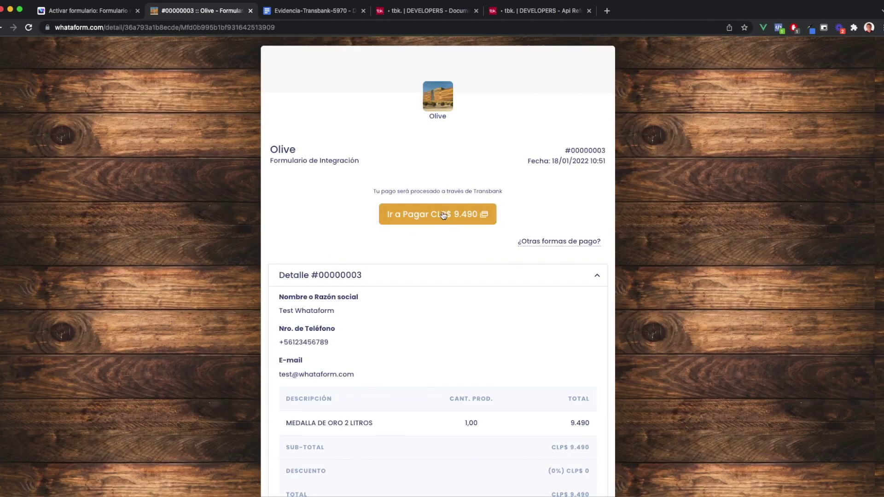
scroll(557, 421, "down", 2)
scroll(485, 234, "up", 2)
left_click(448, 216)
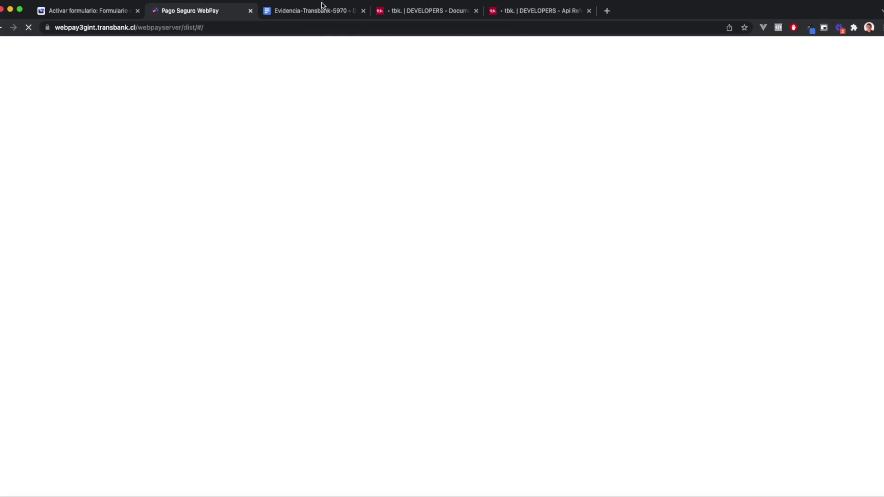
Choose credit card payment and paste the approving VISA test card number
left_click(502, 204)
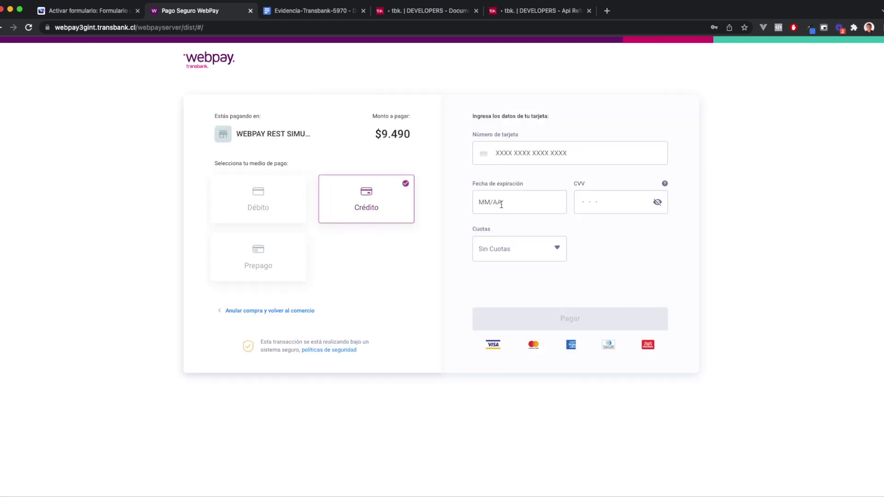
left_click(415, 12)
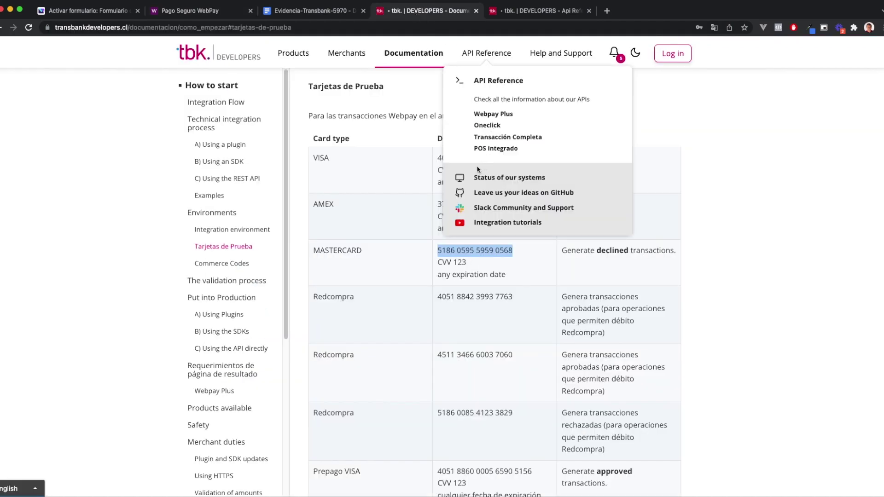
left_click_drag(437, 158, 514, 157)
key("super+c")
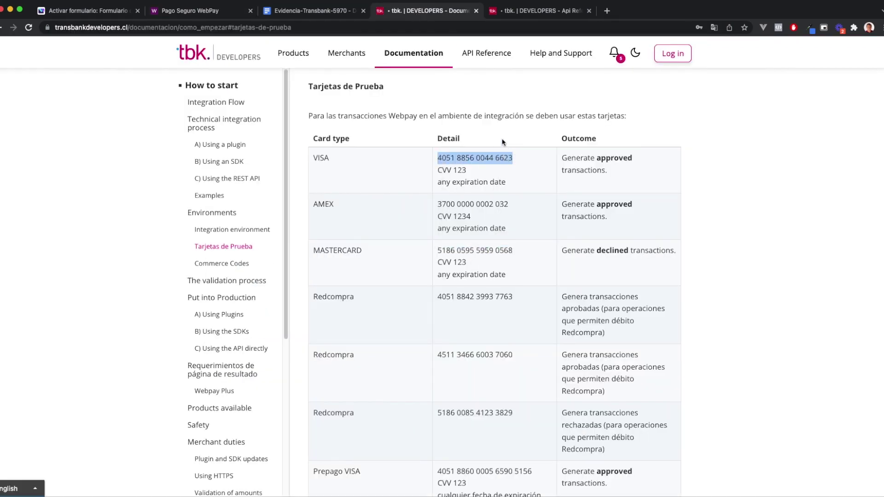
left_click(203, 11)
left_click(528, 155)
key("super+v")
left_click(526, 199)
type("12")
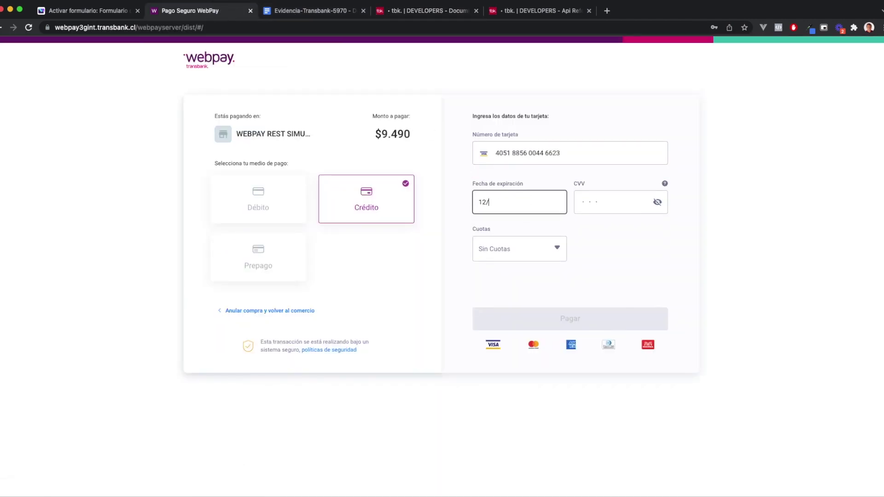
type("123")
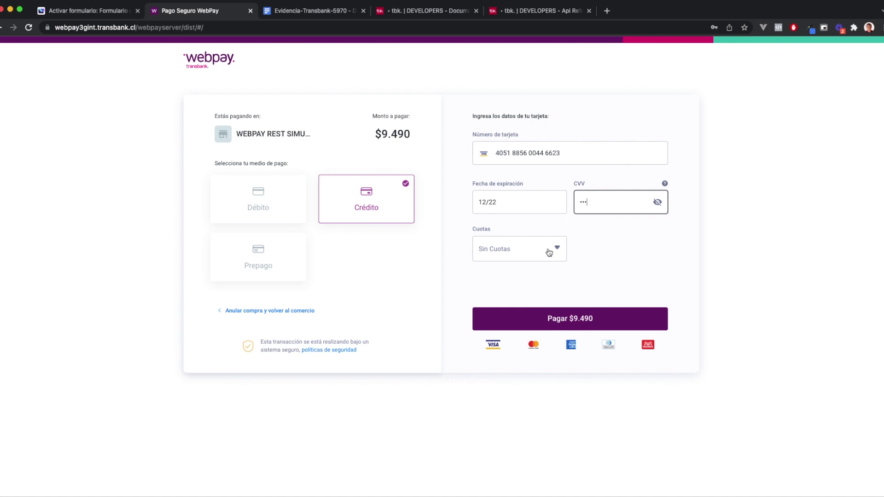
left_click(550, 252)
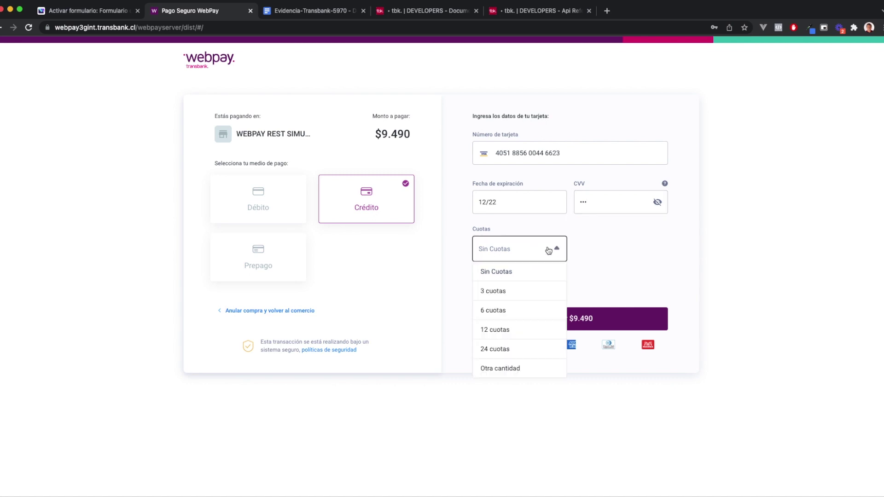
left_click(493, 312)
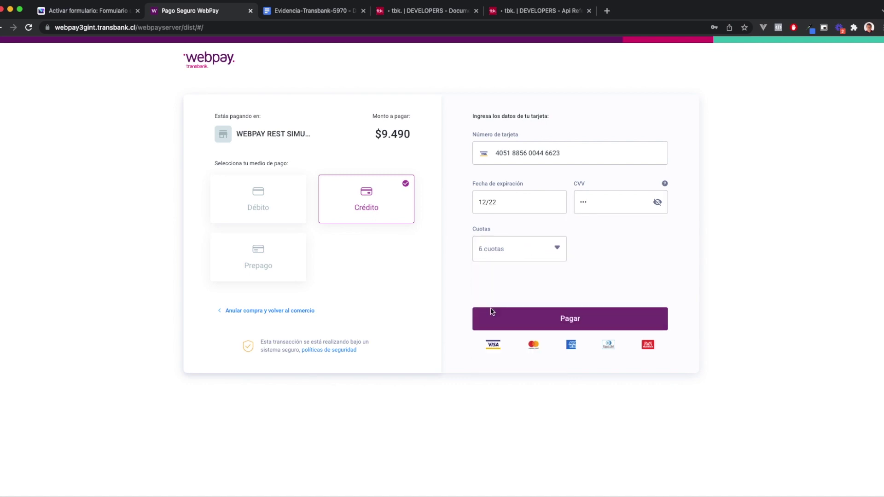
left_click(558, 308)
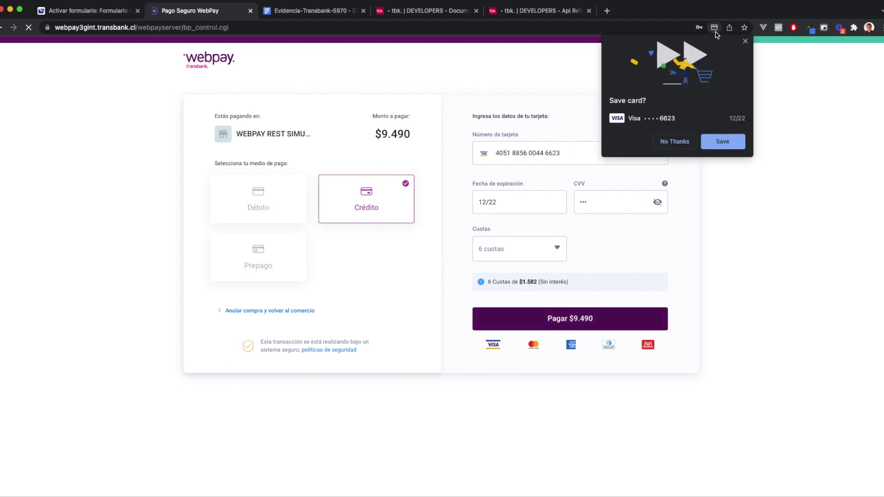
Dismiss the save-card offer and approve the payment at the test bank
left_click(745, 41)
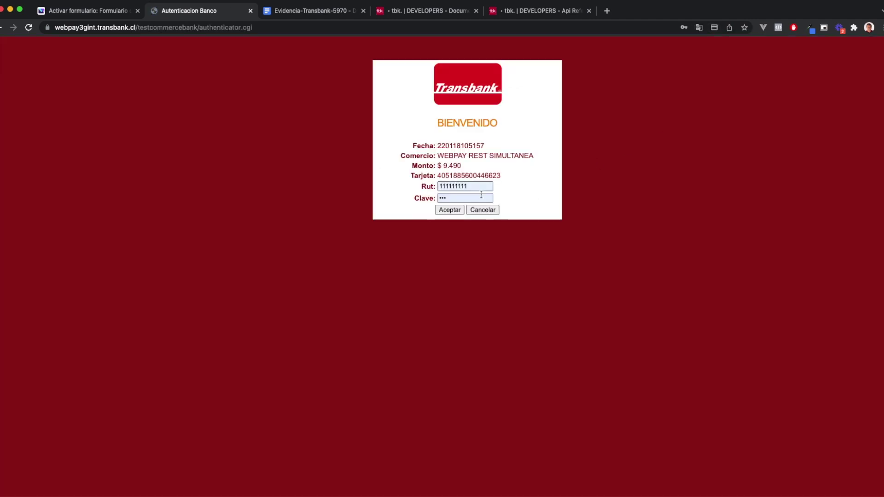
left_click(448, 212)
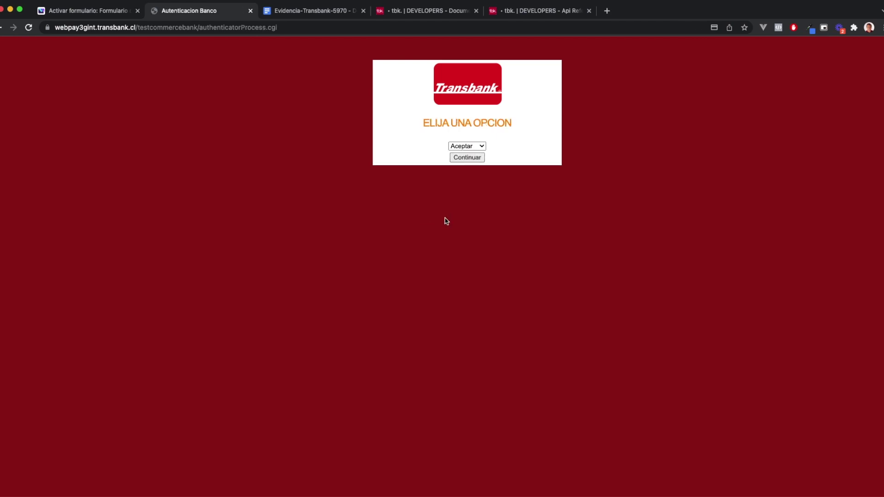
left_click(458, 157)
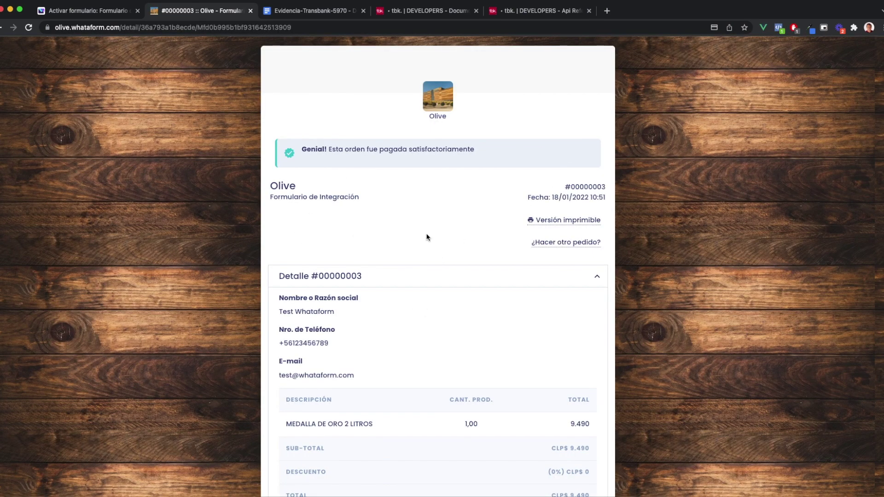
Set the Venta en cuotas row's time digit to 5 and paste order #00000003's token into its cell
left_click(318, 11)
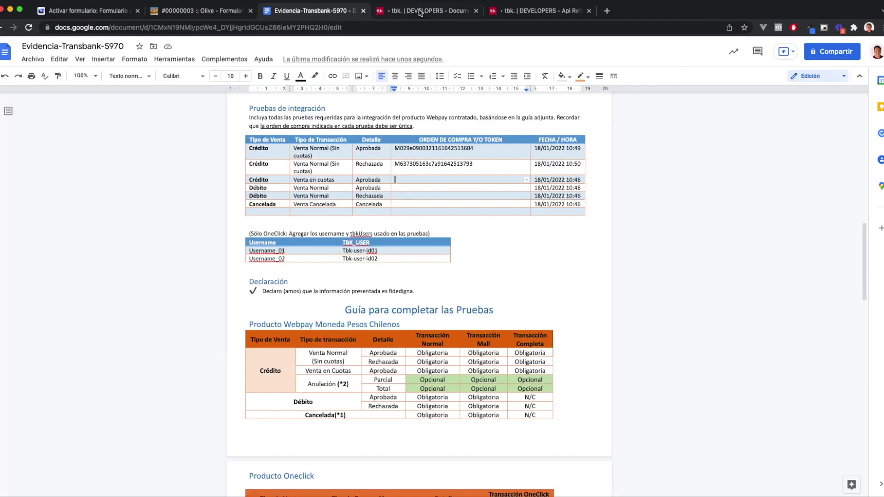
left_click_drag(577, 181, 581, 184)
type("5")
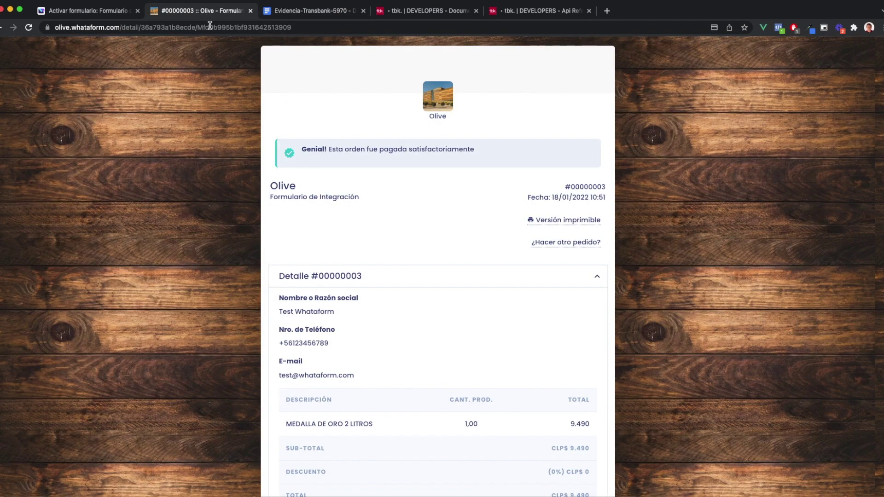
left_click(202, 10)
double_click(229, 30)
key("cmd+c")
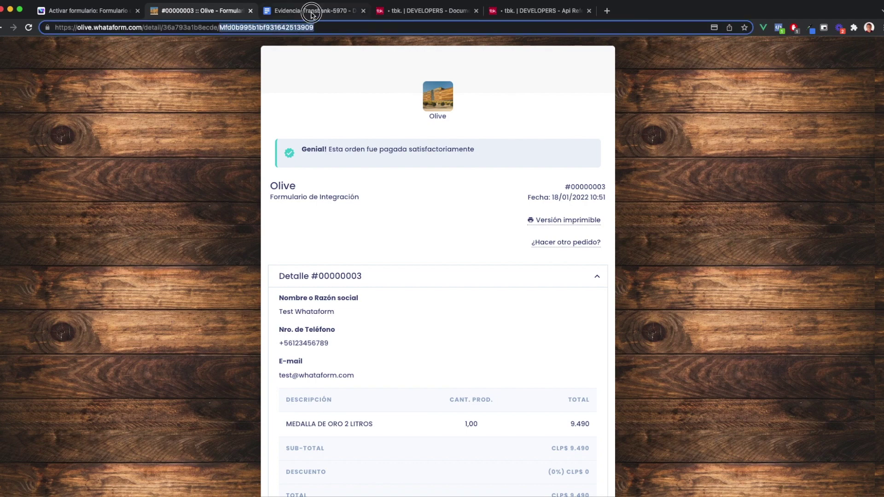
left_click(313, 11)
left_click(429, 181)
key("cmd+v")
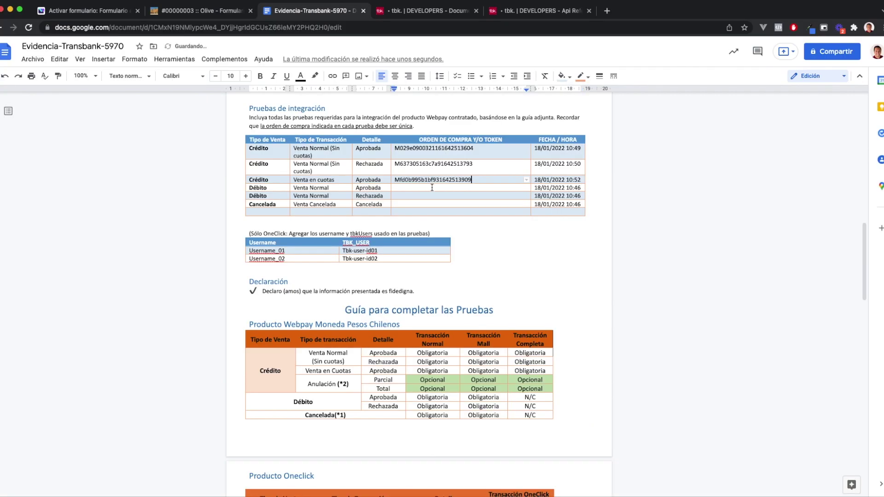
left_click(422, 186)
left_click(194, 16)
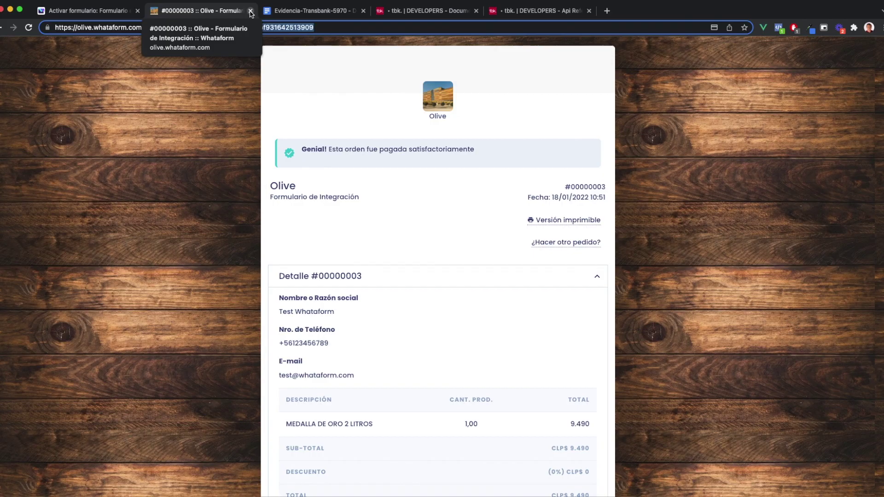
Close the paid order page and open the public integration form in a new tab
left_click(250, 11)
left_click(116, 11)
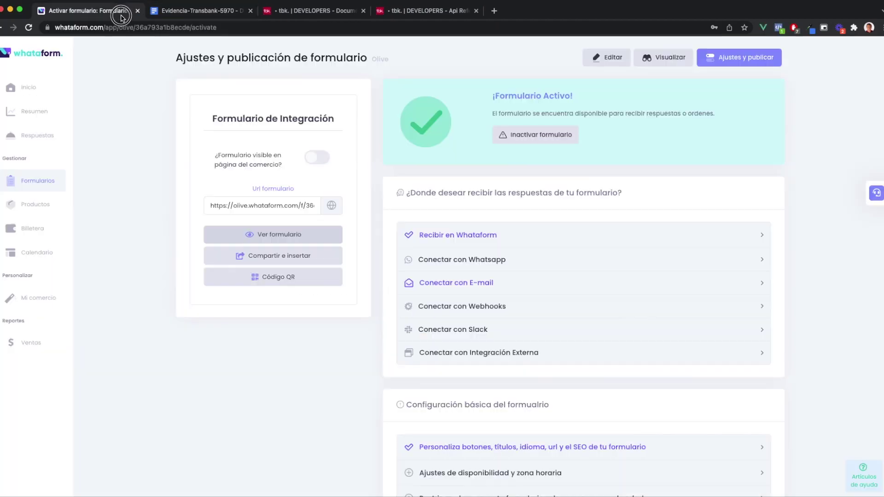
left_click(272, 237)
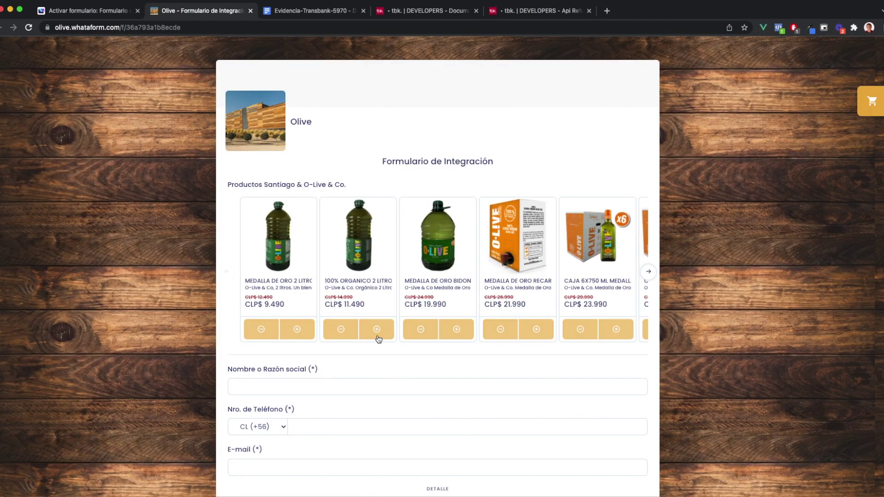
Order one 100% ORGÁNICO 2 LITROS with the saved name, test phone and saved e-mail, then go pay CLP$ 11.490
scroll(368, 277, "down", 2)
left_click(382, 235)
left_click(323, 293)
left_click(256, 314)
left_click(313, 334)
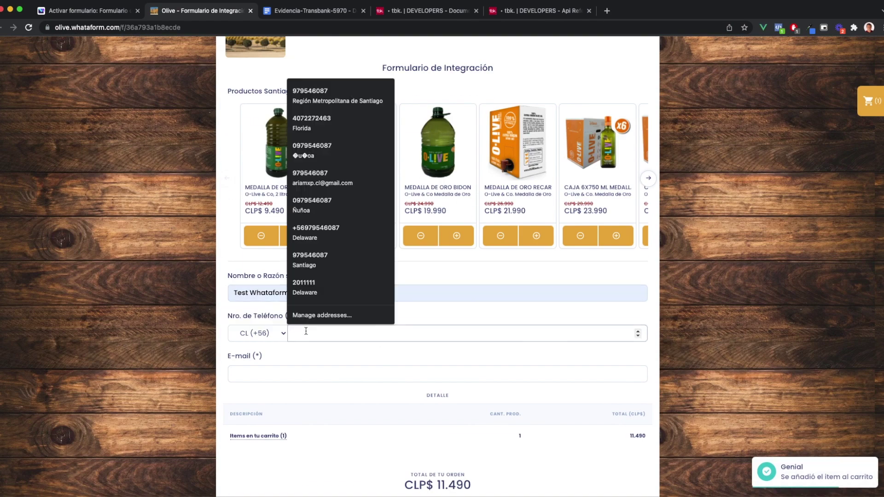
type("123456789")
left_click(303, 373)
scroll(405, 460, "down", 3)
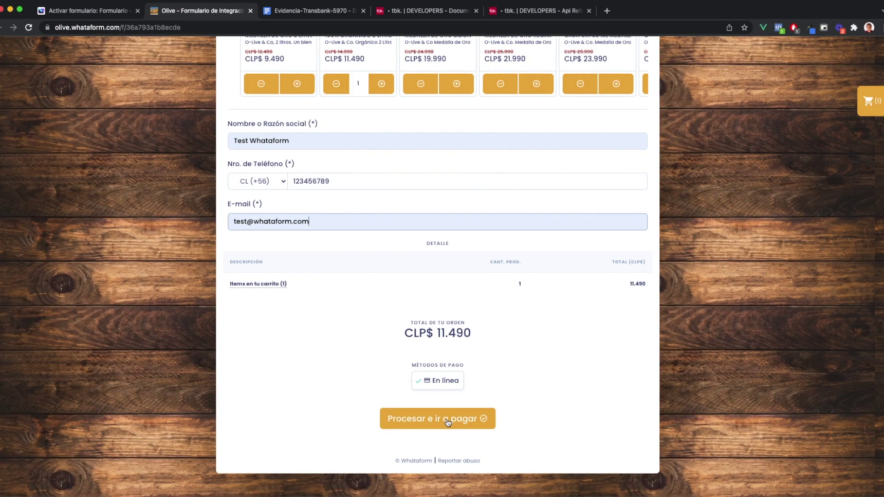
left_click(449, 420)
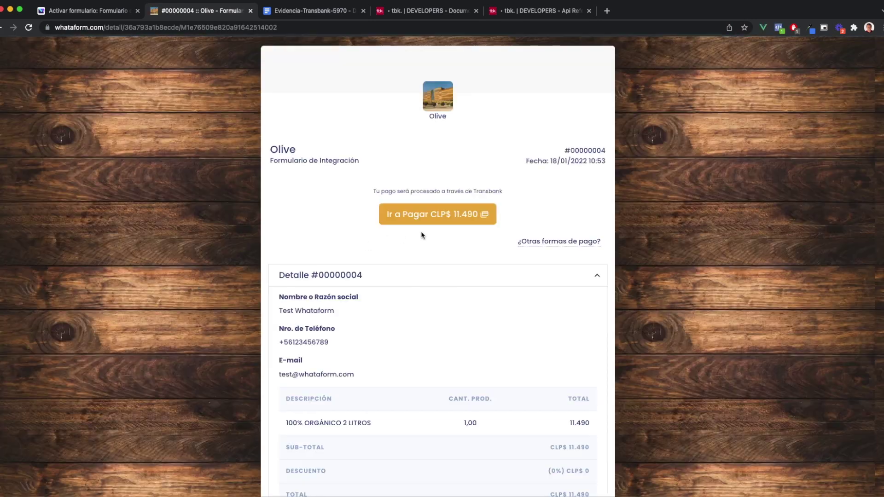
left_click(428, 220)
Copy the approving Redcompra test card number from the test cards documentation
left_click(429, 11)
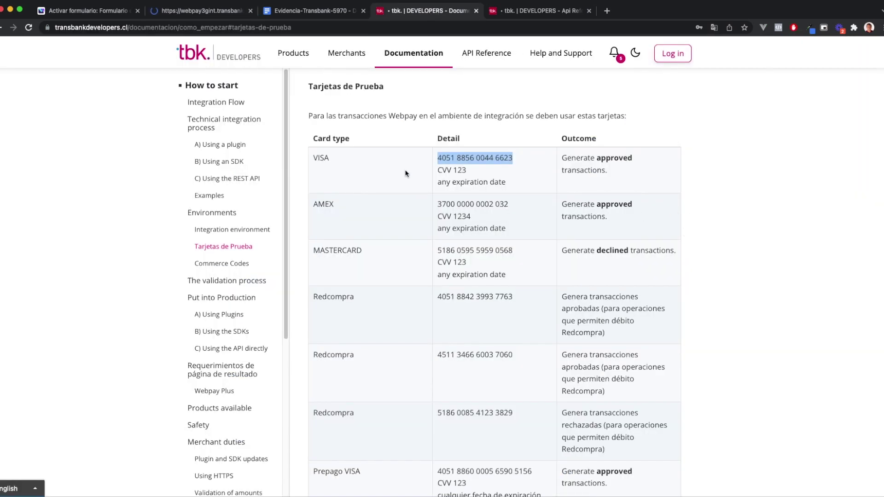
left_click(442, 327)
left_click_drag(437, 296, 524, 297)
key("super+c")
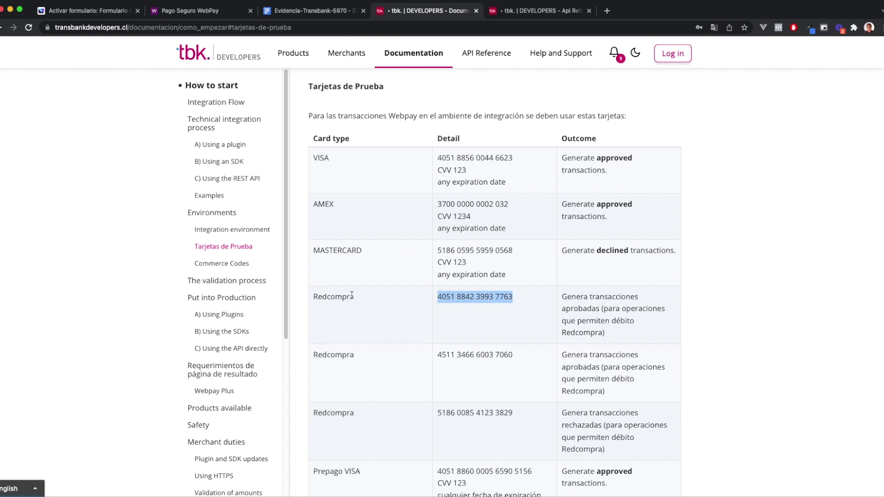
left_click(219, 11)
Pay by Débito through TEST COMMERCE BANK with the Redcompra card and approve the authentication
left_click(399, 203)
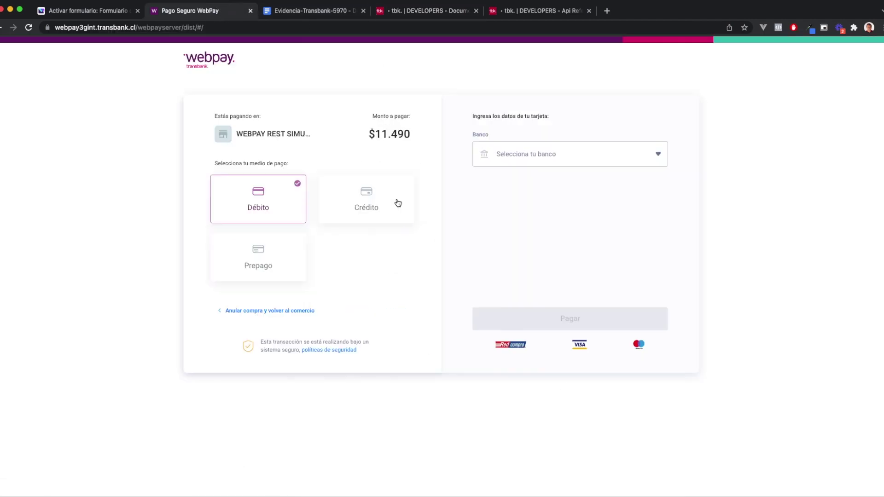
left_click(564, 154)
left_click(556, 177)
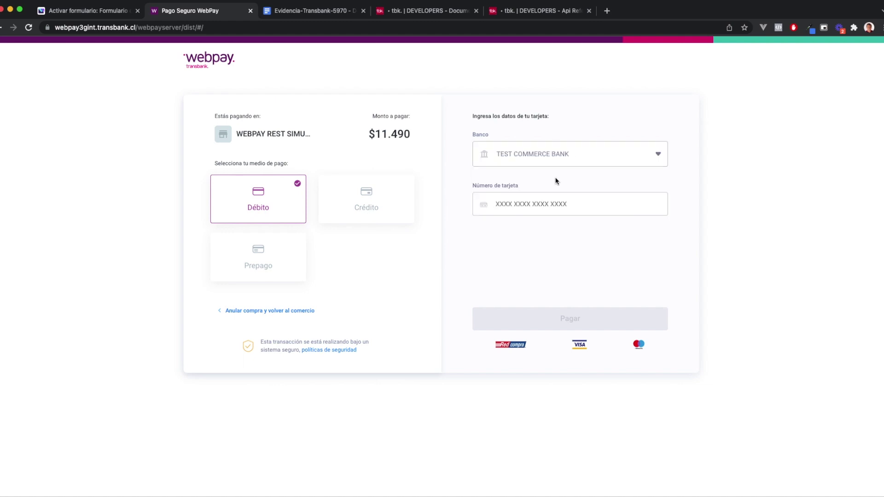
left_click(569, 193)
key("super+v")
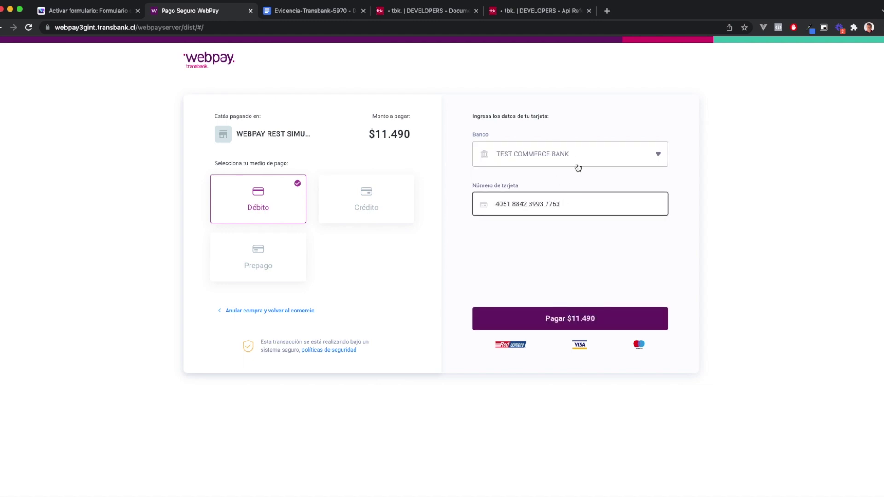
left_click(572, 322)
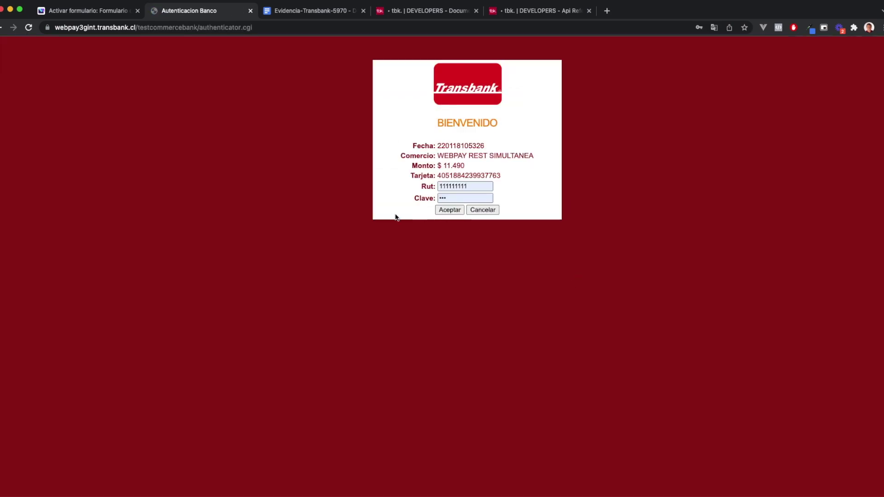
left_click(450, 211)
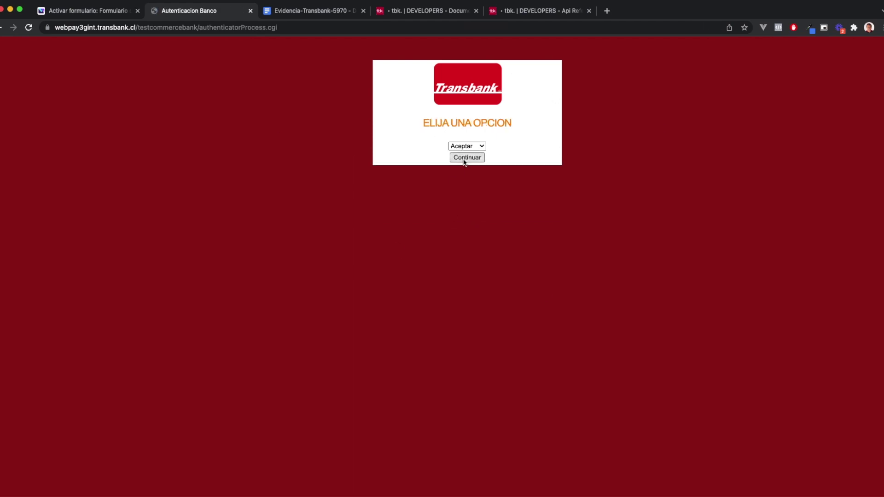
left_click(465, 158)
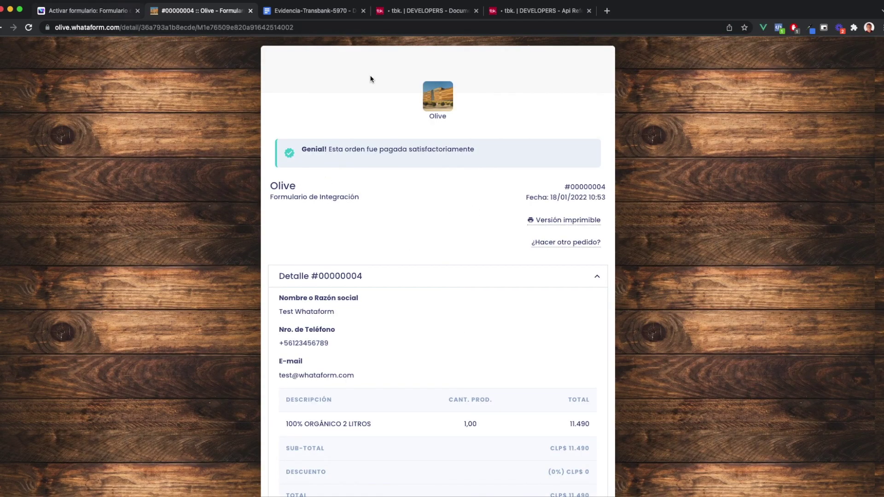
Paste the debit order's token into the Débito Aprobada row and change its time from 10:46 to 10:54
double_click(218, 27)
key("super+c")
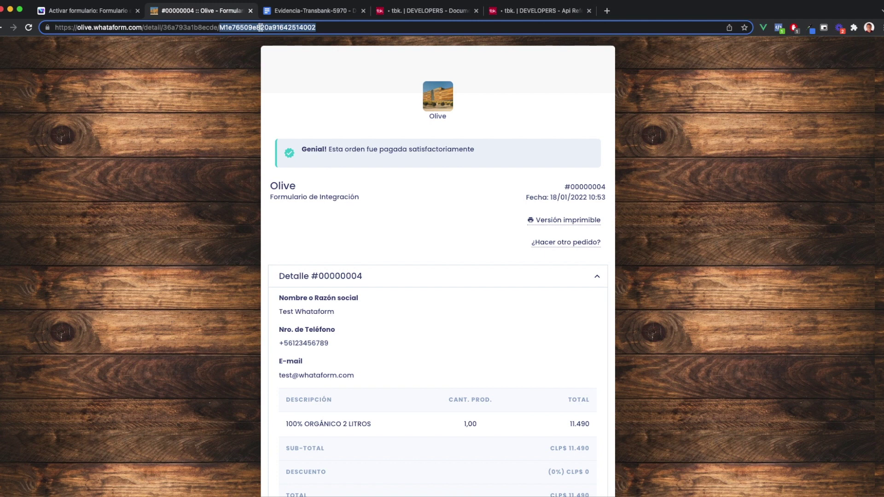
left_click(315, 10)
key("super+v")
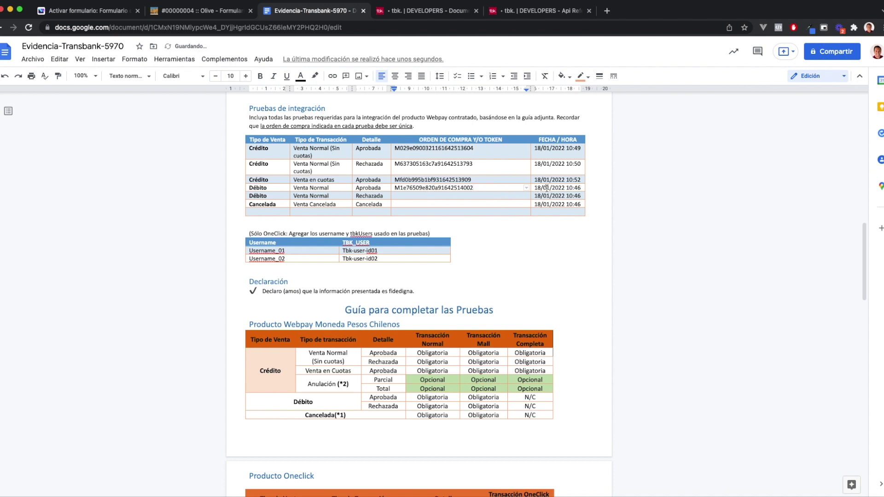
left_click_drag(574, 188, 580, 192)
type("5")
left_click(422, 197)
left_click(198, 12)
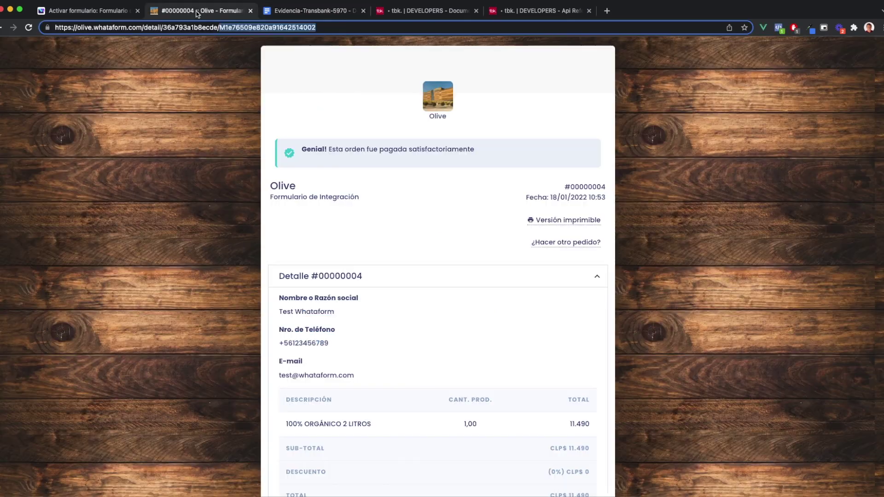
Reopen the public integration form and add one Medalla de Oro 2-litre bottle
left_click(251, 11)
left_click(101, 11)
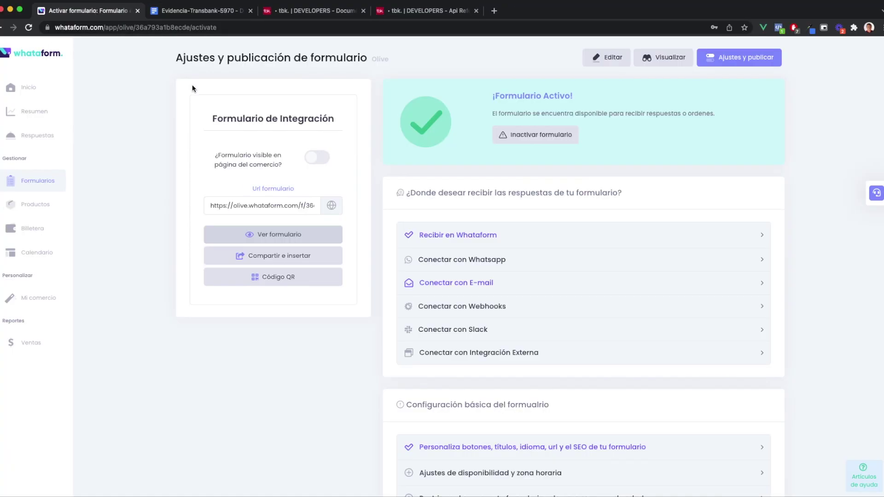
left_click(266, 232)
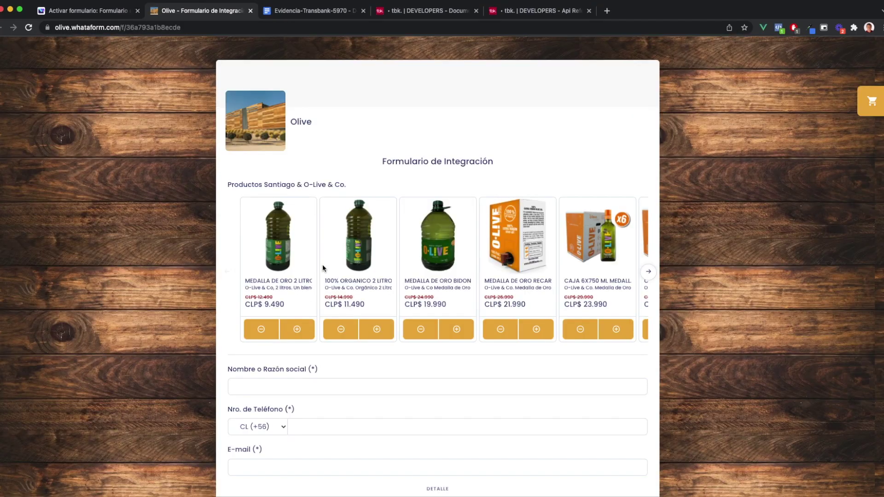
left_click(297, 328)
scroll(297, 328, "down", 3)
Fill in the saved name, test phone and saved e-mail, then submit for CLP$ 9.490 payment
left_click(253, 228)
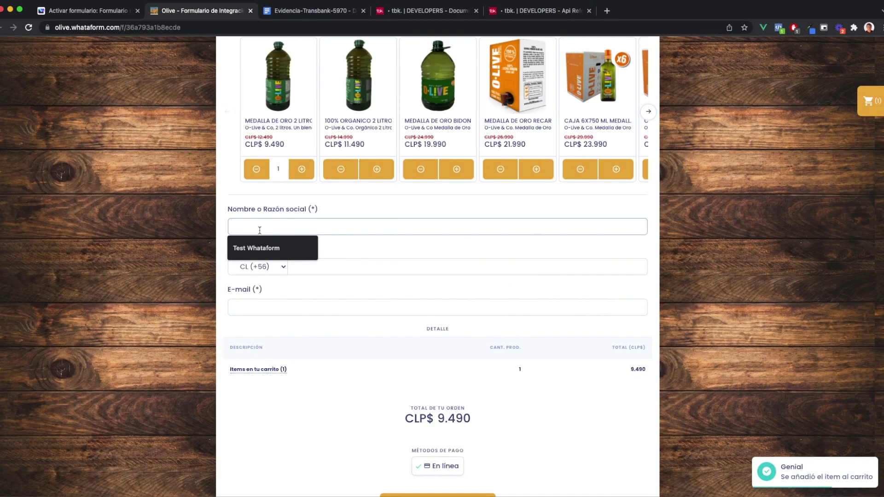
left_click(258, 247)
left_click(318, 267)
type("123456789")
left_click(302, 305)
left_click(302, 306)
left_click(281, 328)
scroll(396, 385, "down", 2)
left_click(430, 425)
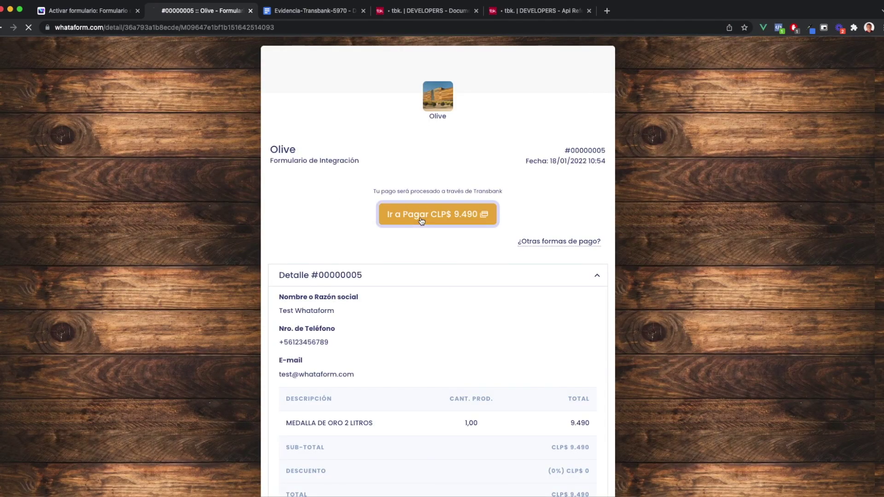
Copy the rejecting Redcompra test card and enter it as a Débito payment with TEST COMMERCE BANK
left_click(410, 11)
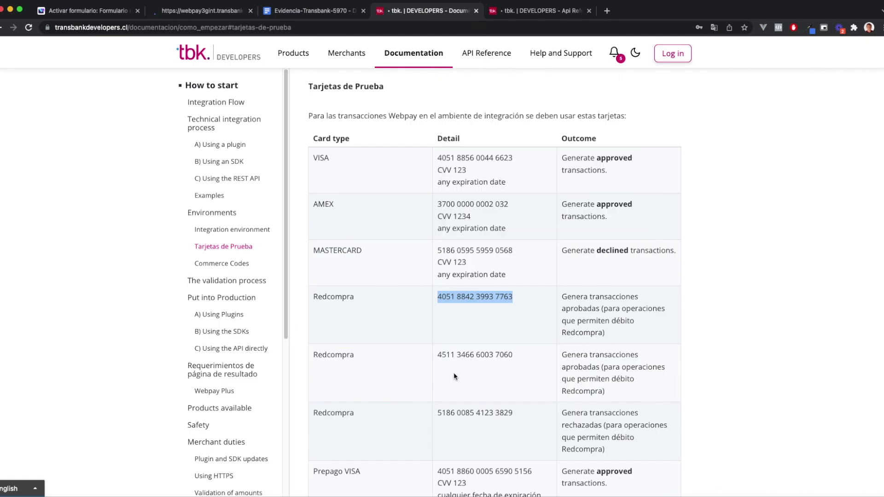
scroll(553, 368, "down", 1)
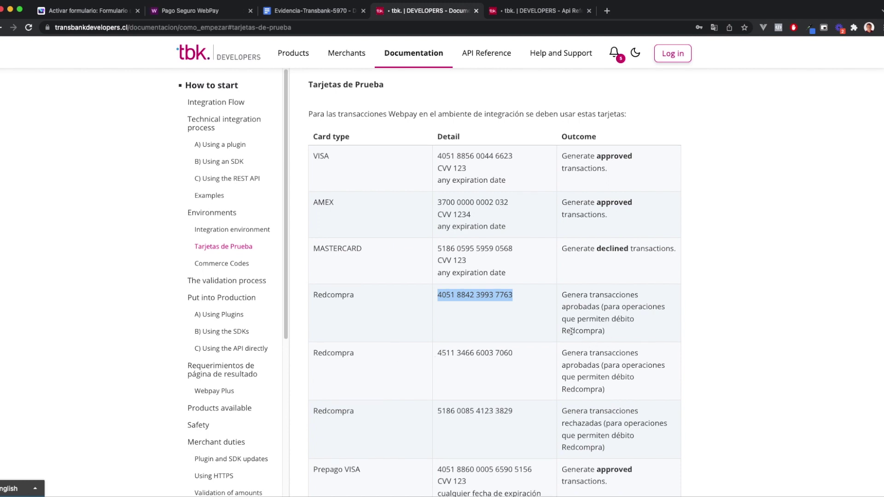
left_click_drag(436, 412, 517, 411)
key("super+c")
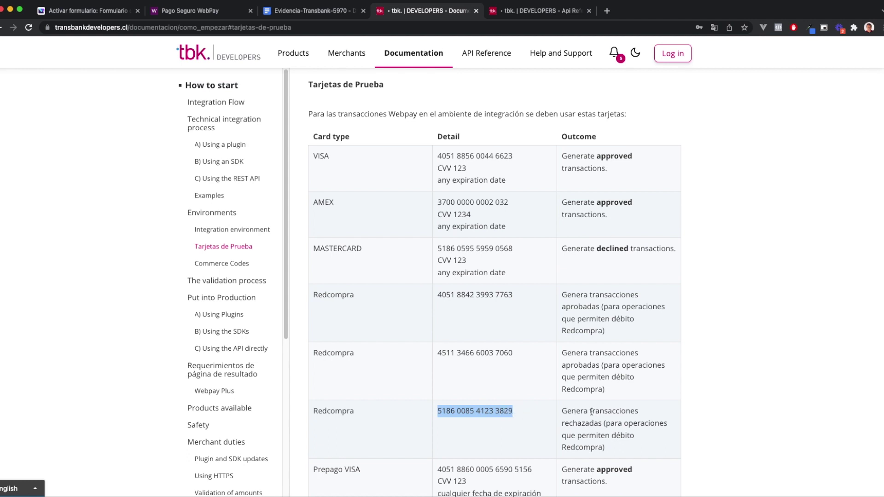
left_click(171, 17)
left_click(388, 203)
left_click(542, 154)
left_click(546, 176)
left_click(540, 203)
key("super+v")
Submit the CLP$ 9.490 payment and choose Rechazar at the test bank
left_click(576, 317)
left_click(576, 312)
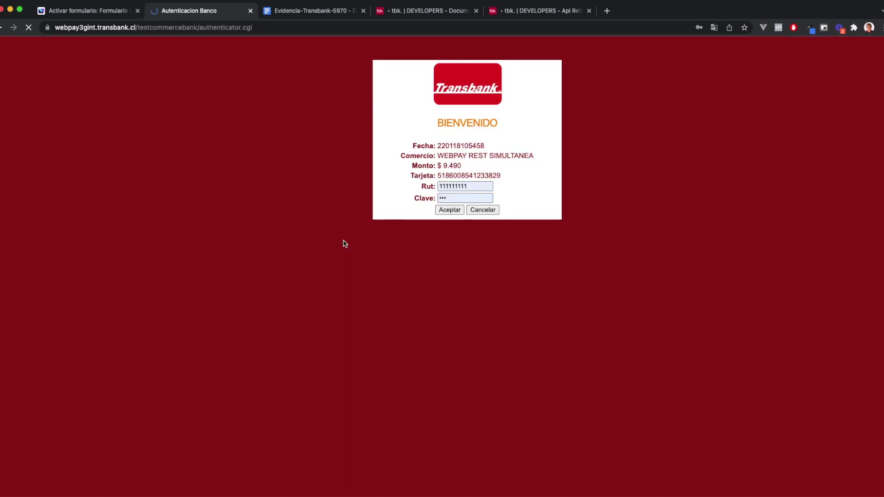
left_click(442, 209)
left_click(469, 146)
left_click(480, 157)
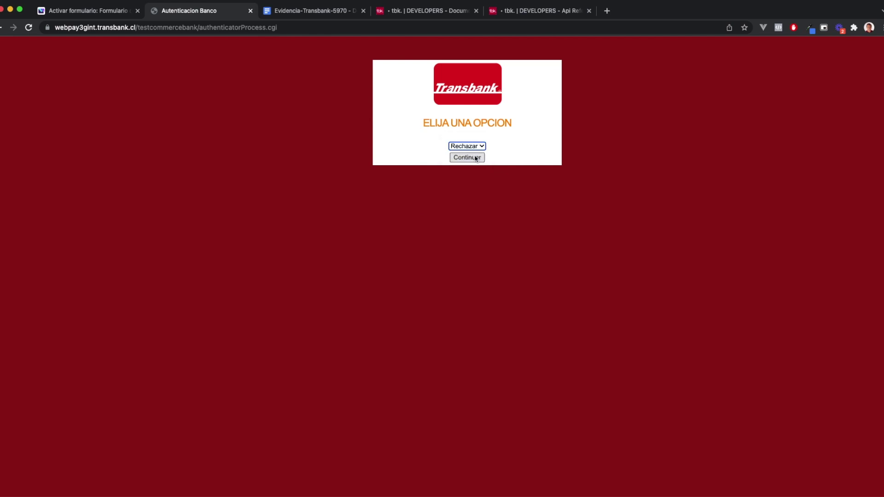
left_click(470, 158)
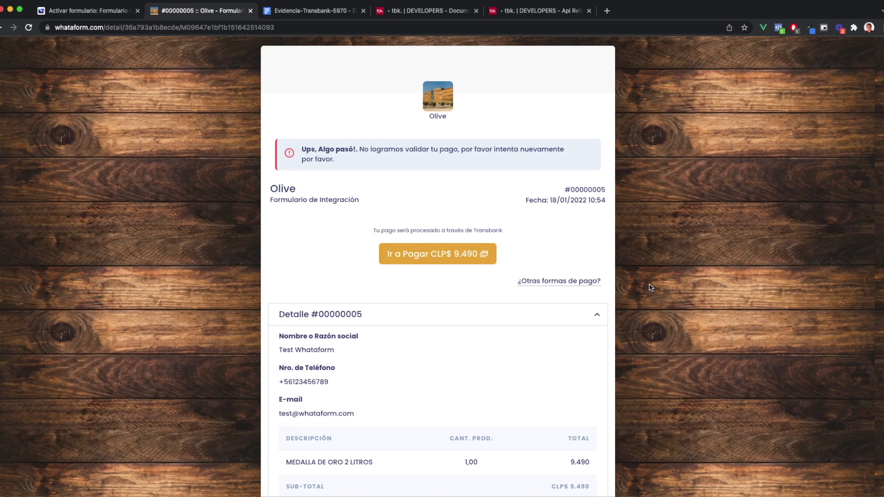
double_click(253, 28)
key("super+c")
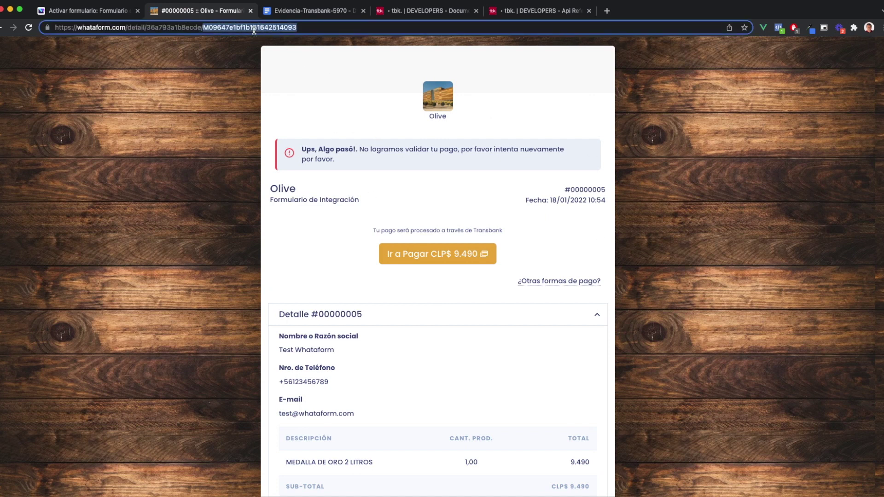
left_click(302, 11)
left_click(456, 197)
key("super+v")
double_click(575, 197)
type("5")
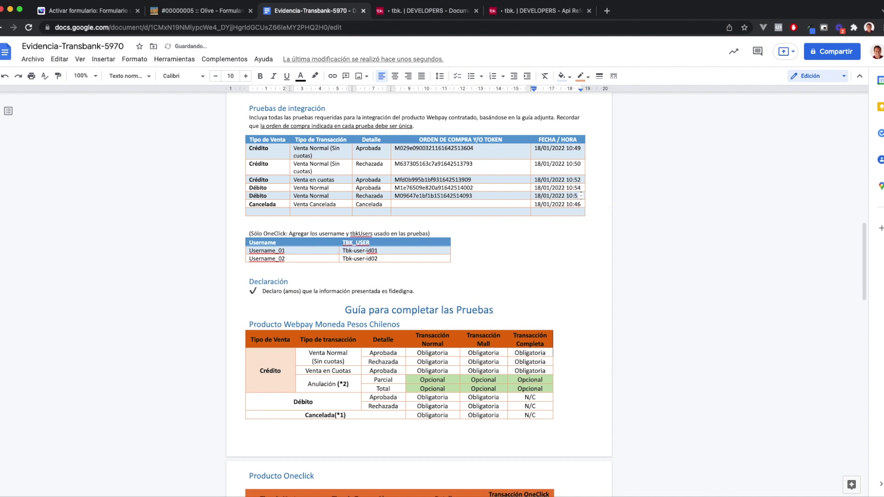
type("14")
left_click(249, 12)
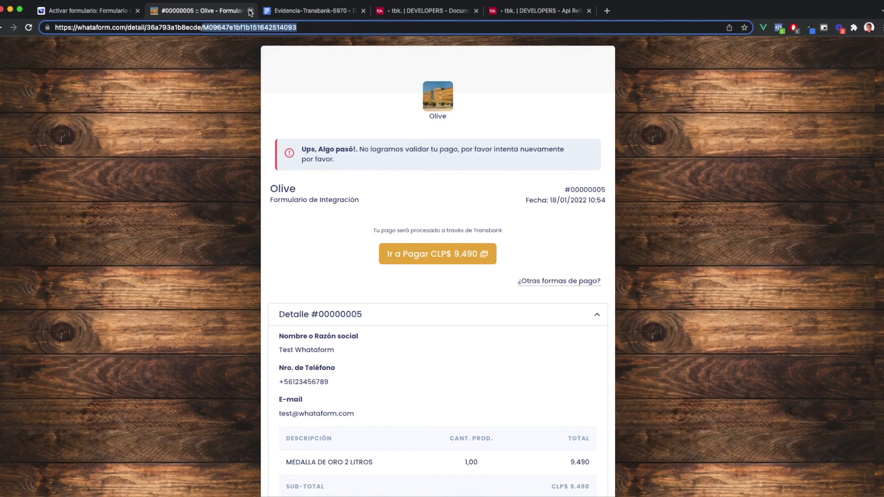
Open the public order form and add one Medalla de Oro 2 litros to the cart
left_click(250, 11)
left_click(86, 12)
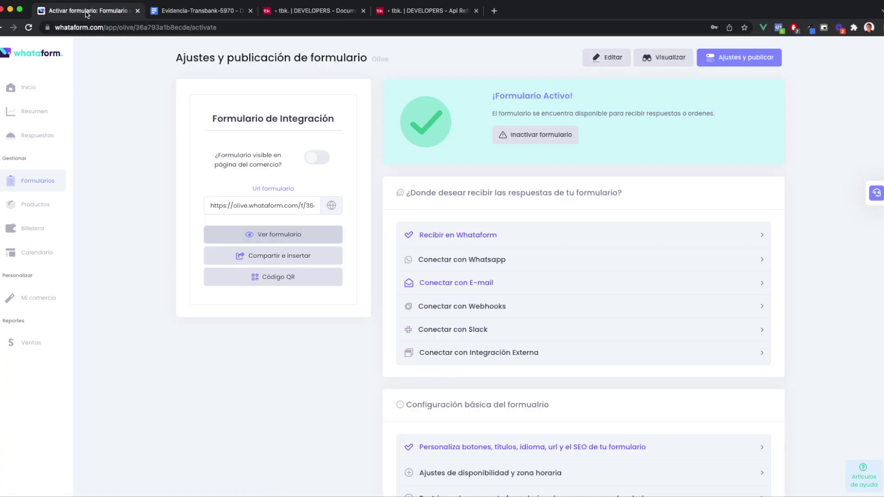
left_click(266, 236)
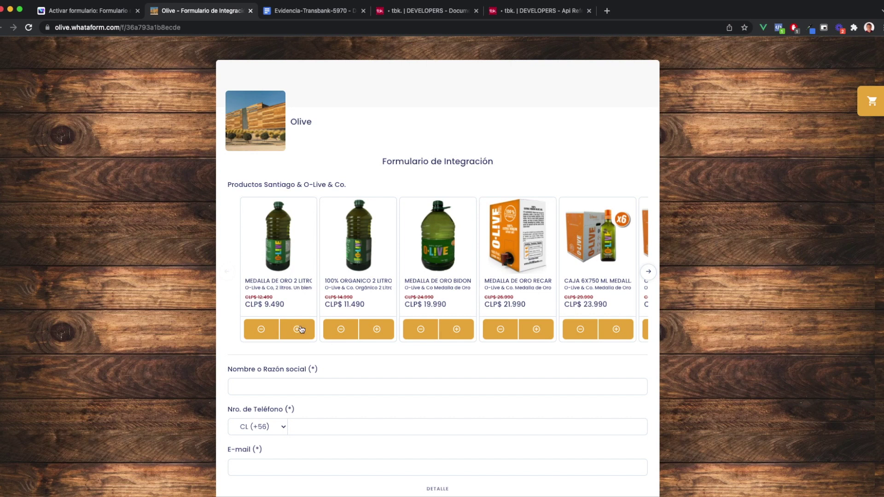
left_click(300, 330)
Fill in the saved test name, phone 123456789 and saved e-mail, then submit the CLP$ 9.490 order
scroll(172, 318, "down", 1)
scroll(171, 318, "down", 3)
left_click(323, 241)
left_click(258, 262)
left_click(310, 282)
type("123456789")
left_click(296, 321)
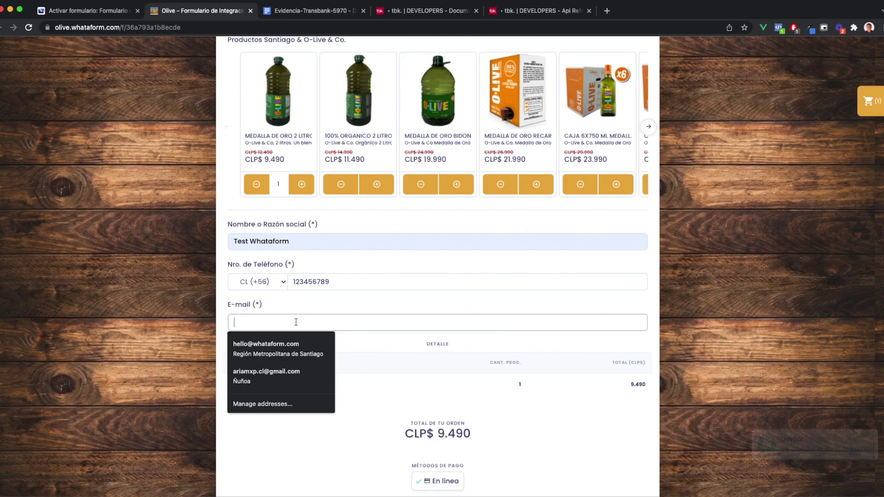
key("Escape")
left_click(296, 322)
left_click(276, 346)
scroll(437, 368, "down", 2)
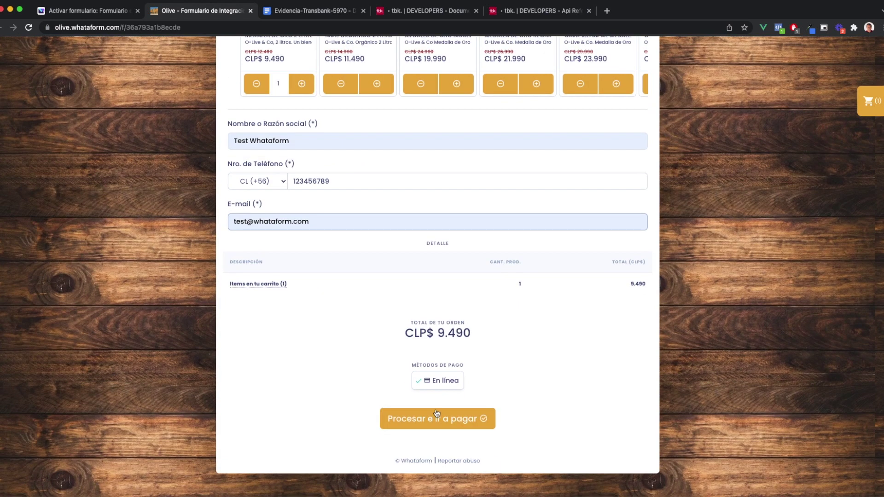
left_click(437, 417)
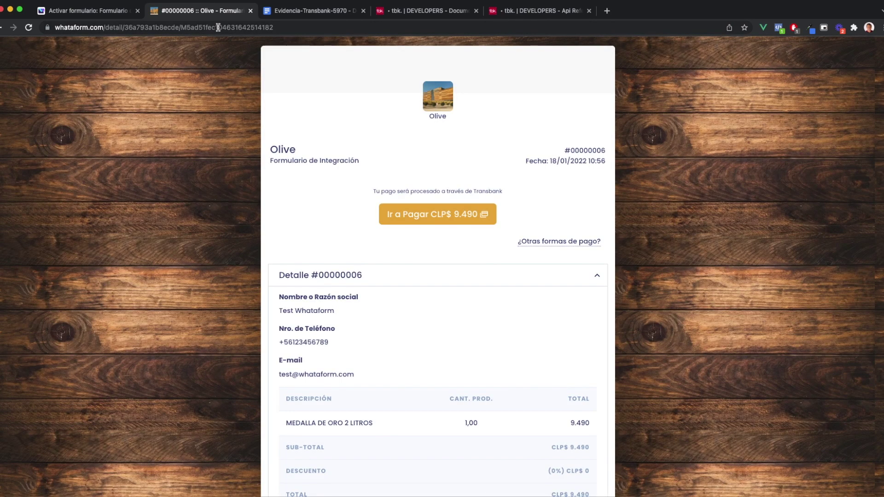
double_click(218, 27)
key("cmd+c")
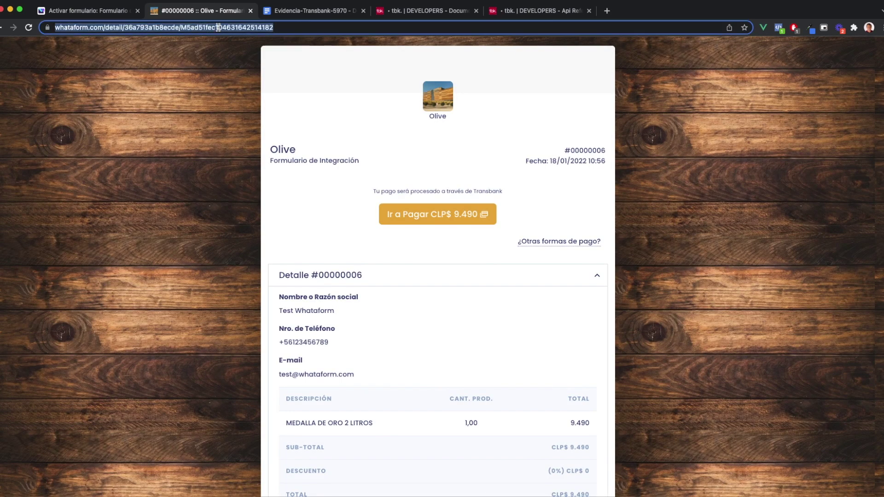
left_click(313, 10)
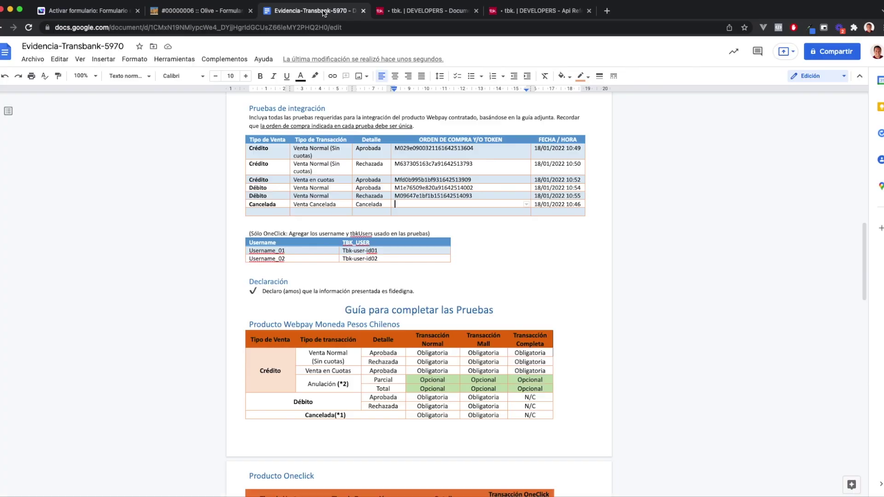
left_click(426, 207)
key("cmd+v")
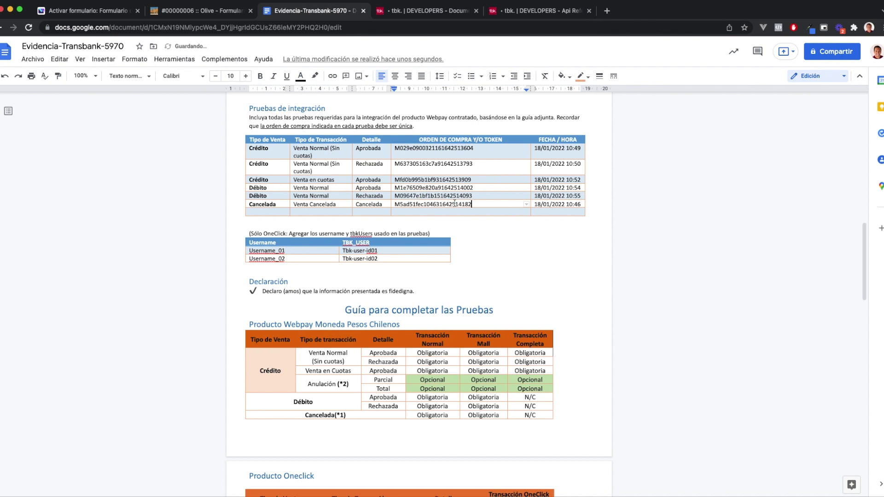
left_click_drag(575, 205, 581, 208)
type("5")
left_click(206, 14)
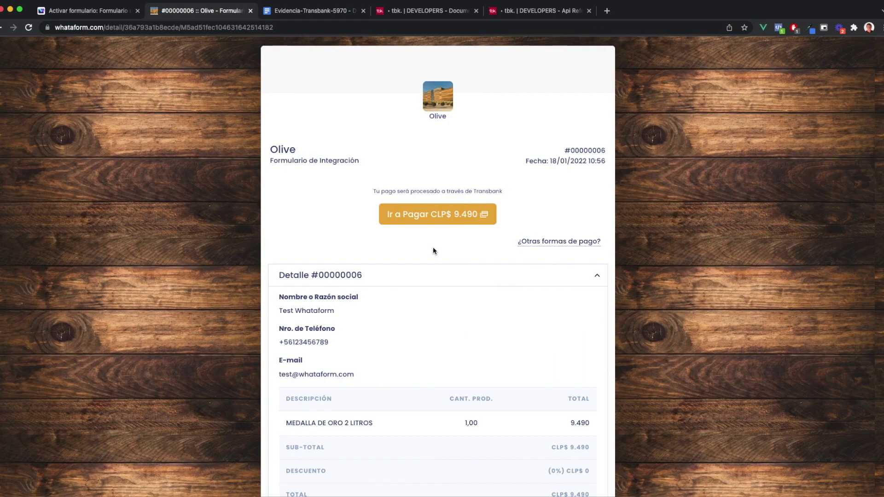
Go to Webpay for order #00000006, then choose 'Anular compra y volver al comercio'
left_click(438, 219)
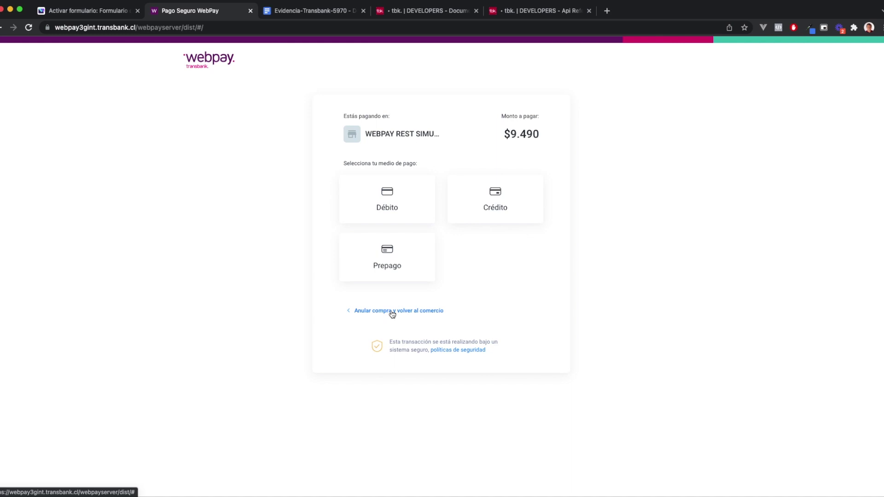
left_click(392, 313)
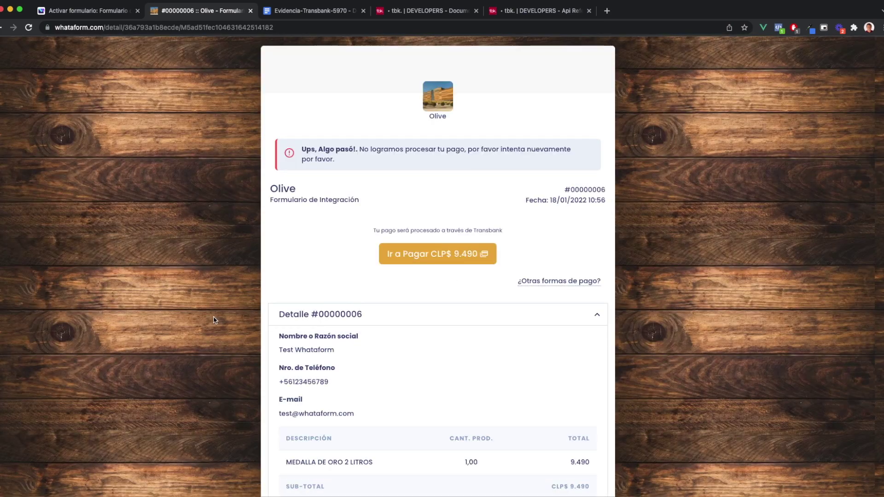
Scroll the Evidencia-Transbank-5970 document back up to the INFORMACIÓN GENERAL table
left_click(314, 10)
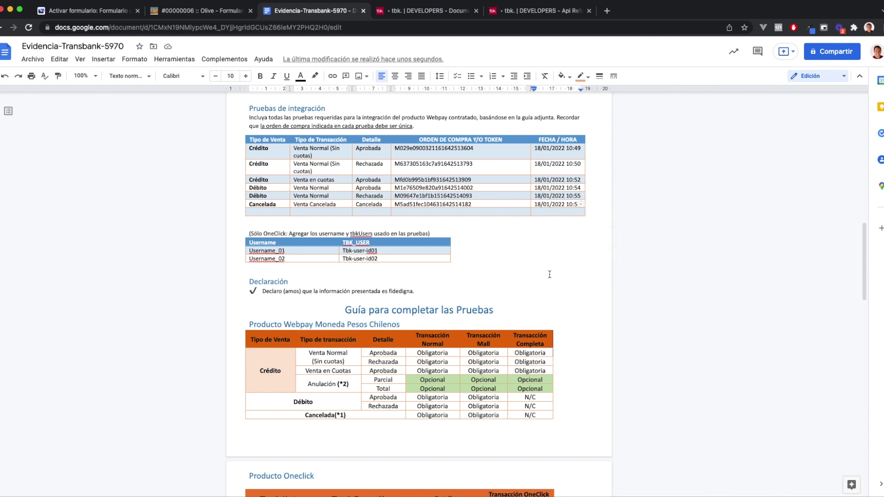
scroll(544, 284, "down", 15)
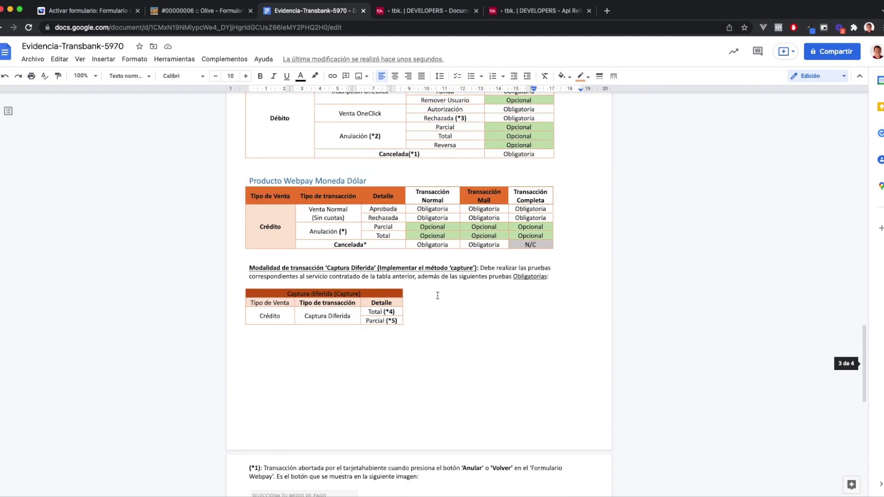
scroll(402, 272, "down", 4)
scroll(416, 239, "up", 4)
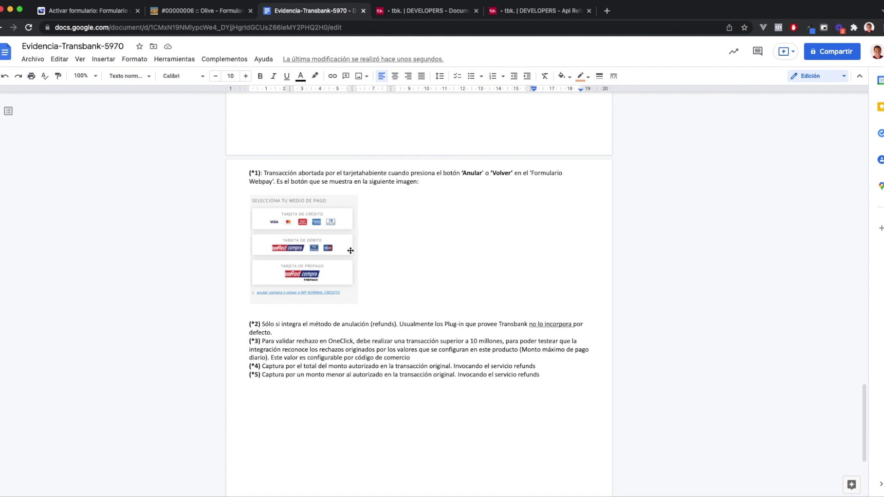
scroll(353, 251, "up", 1)
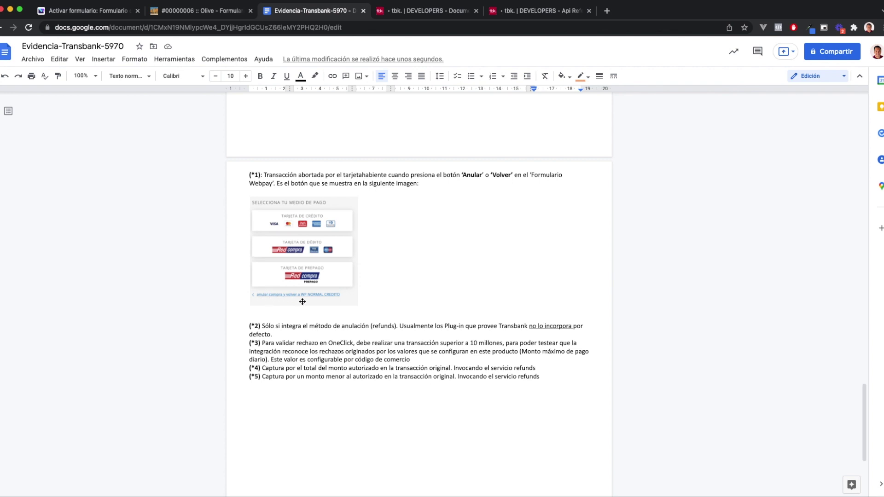
scroll(427, 284, "up", 1)
scroll(427, 284, "up", 15)
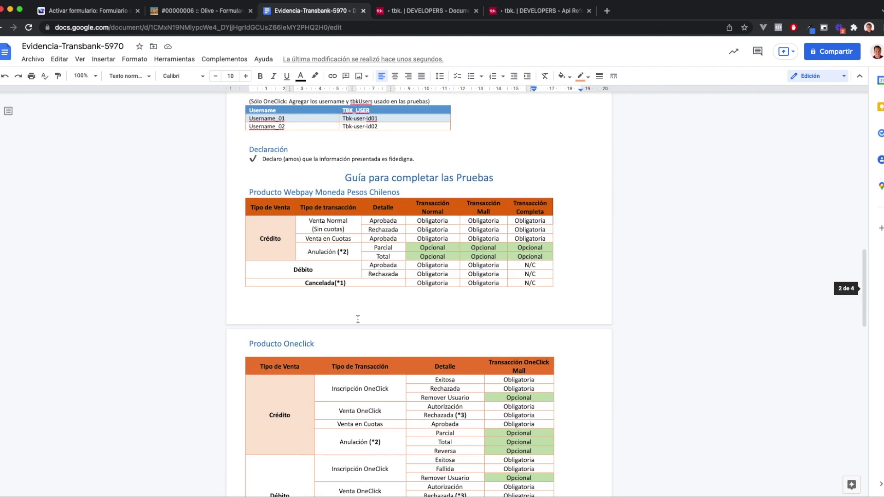
scroll(369, 294, "up", 10)
scroll(378, 304, "down", 6)
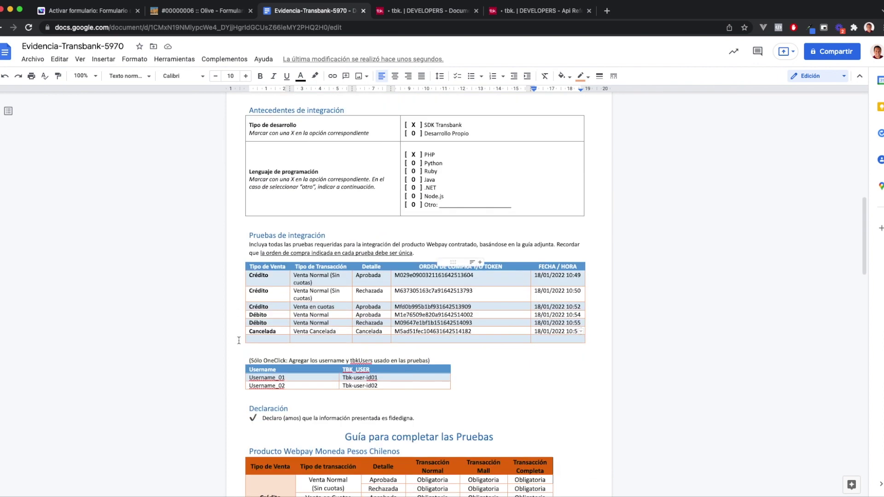
scroll(359, 282, "up", 5)
scroll(332, 292, "up", 7)
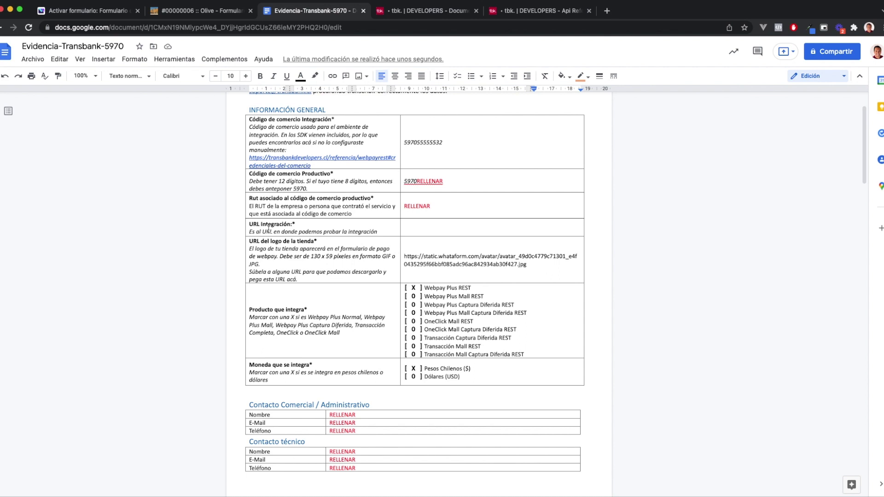
Close the order #00000006 page, reopen the order form and add one 100% Orgánico 2 litros
left_click(184, 10)
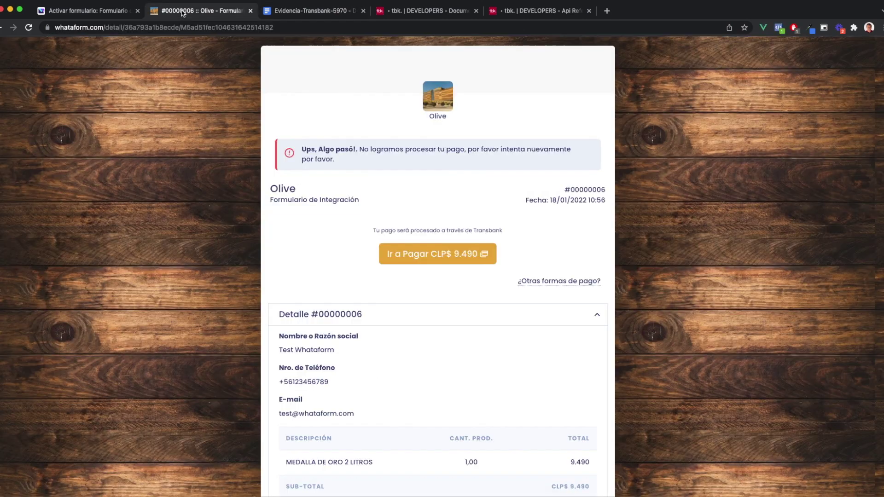
left_click(250, 10)
left_click(87, 10)
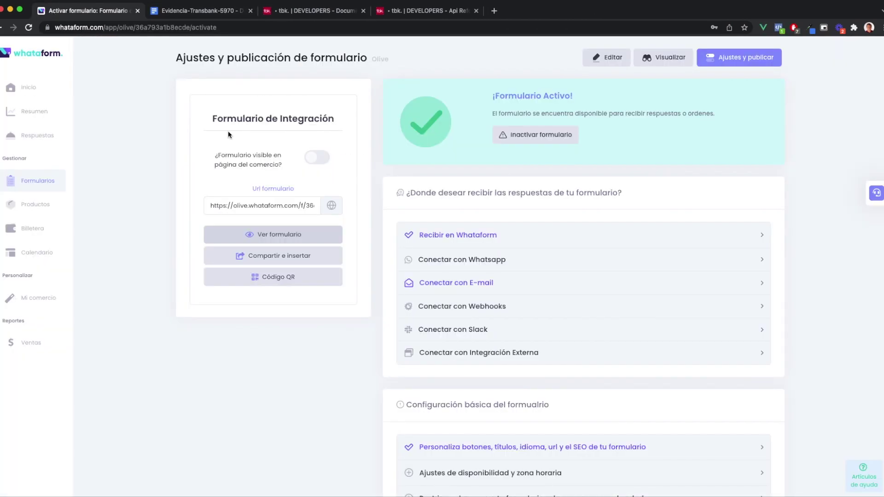
left_click(274, 239)
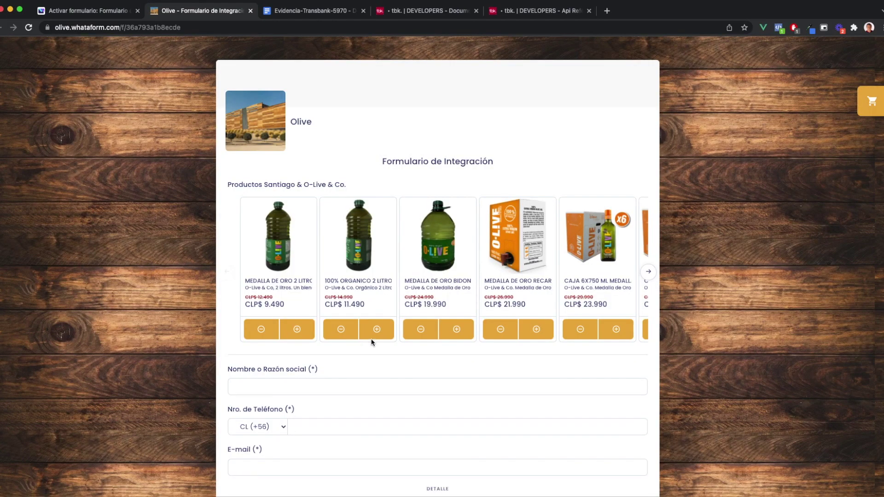
left_click(375, 330)
Fill in the saved test name, phone 123456789 and saved e-mail, then submit the CLP$ 11.490 order
scroll(365, 316, "down", 2)
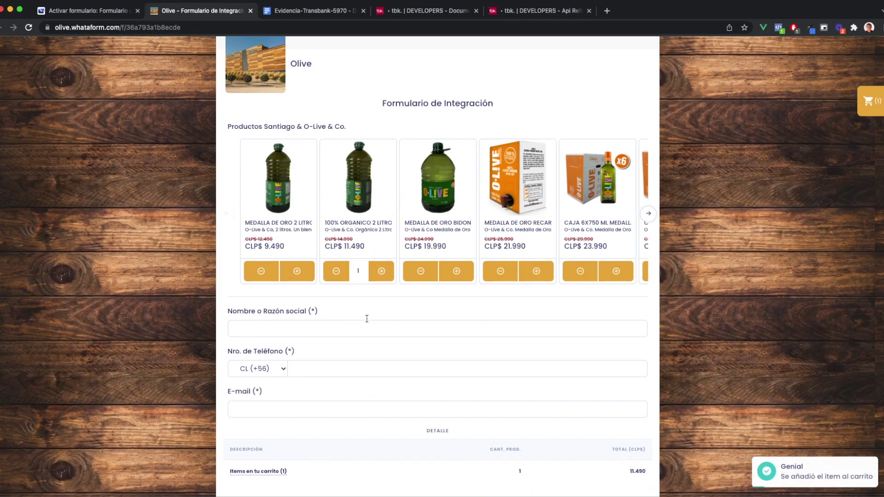
left_click(311, 326)
left_click(282, 347)
left_click(331, 368)
type("123456789")
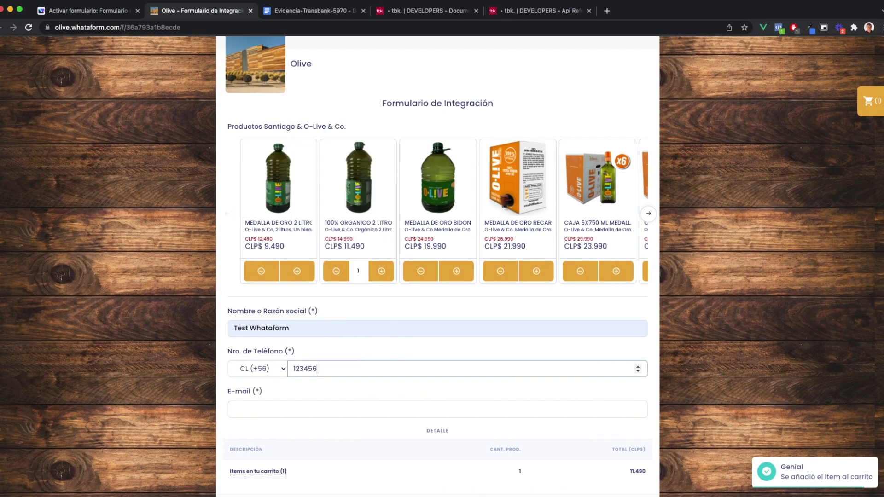
scroll(311, 385, "down", 1)
left_click(323, 392)
left_click(354, 411)
scroll(368, 428, "down", 3)
left_click(443, 423)
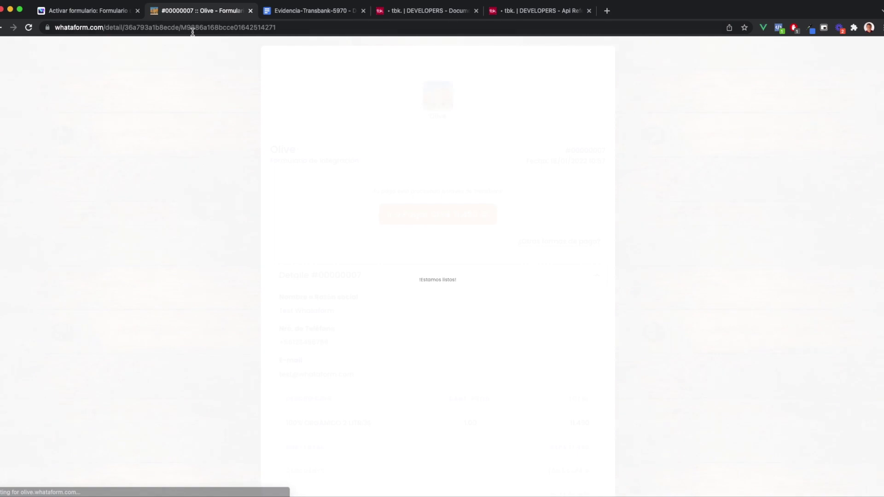
left_click(218, 29)
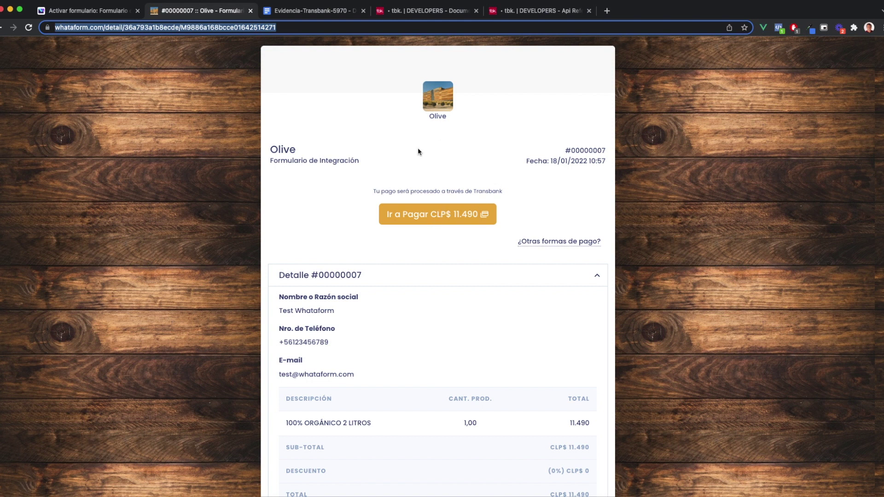
Paste order #00000007's page address into the URL Integración field
scroll(428, 388, "down", 3)
scroll(428, 389, "up", 3)
left_click(120, 14)
left_click(346, 12)
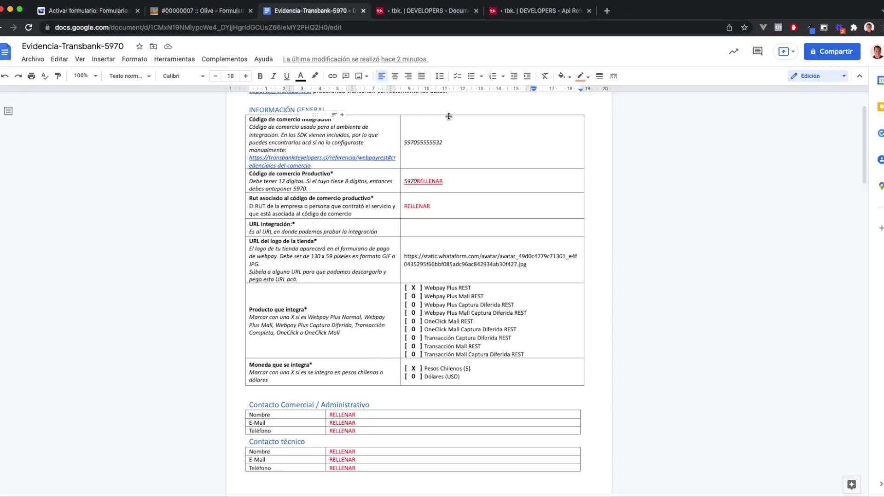
key("ctrl+v")
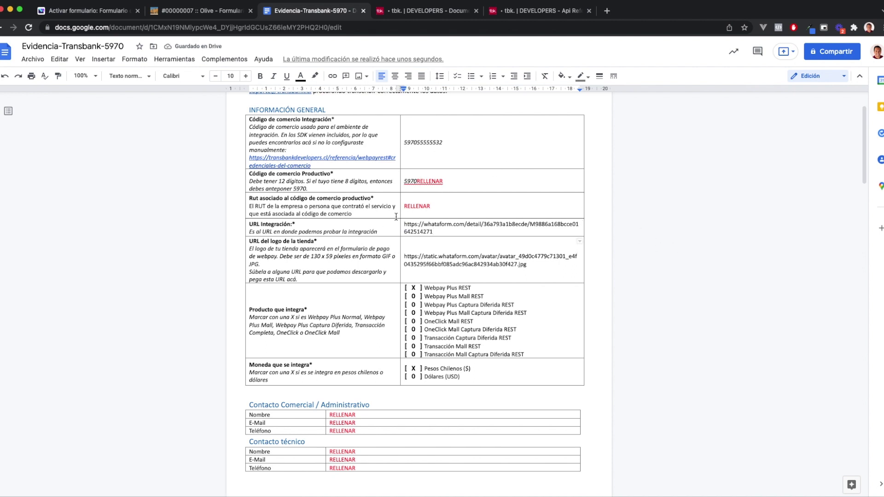
Scroll through the evidence document to review the filled-in fields
scroll(480, 240, "down", 3)
scroll(480, 237, "down", 5)
scroll(480, 237, "up", 10)
scroll(479, 238, "down", 3)
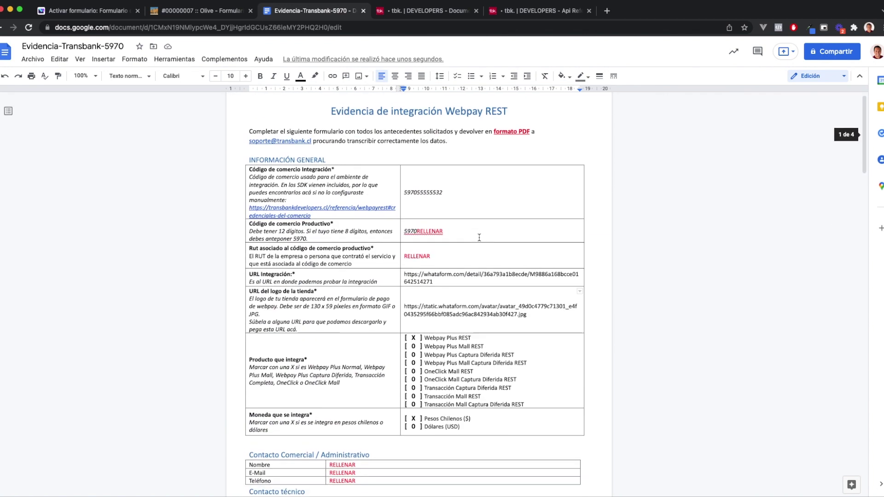
scroll(479, 237, "down", 1)
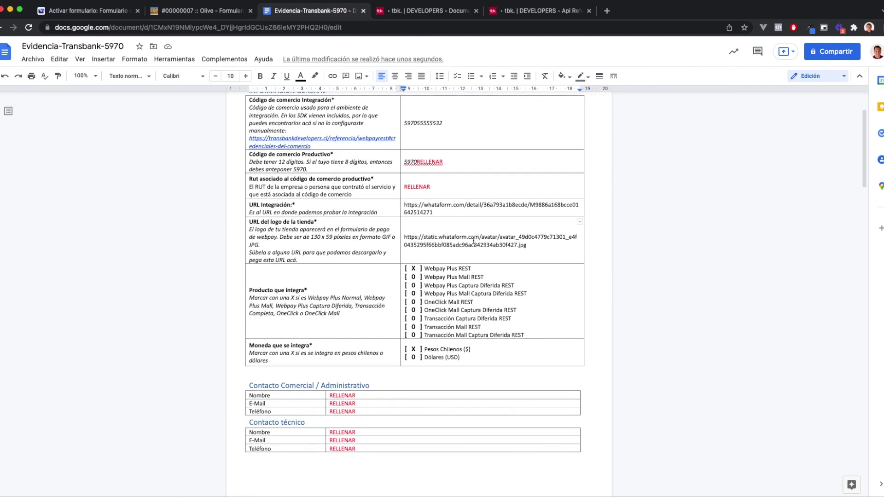
scroll(469, 236, "up", 3)
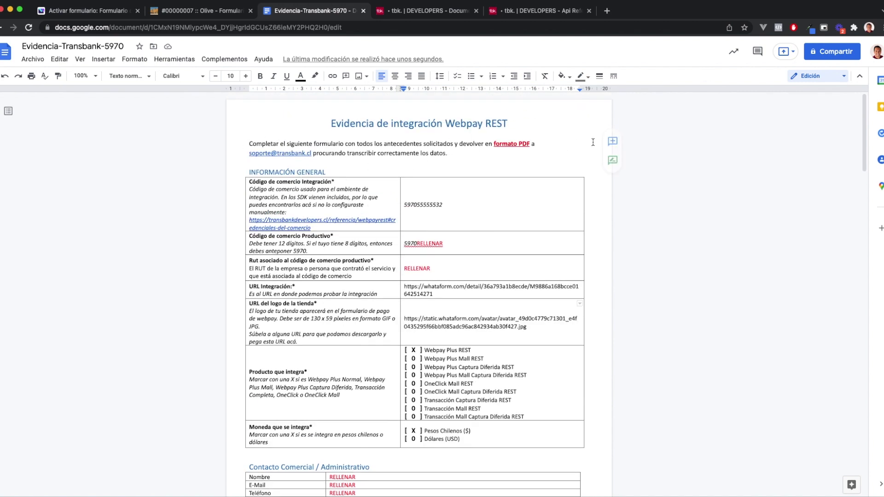
Download Evidencia-Transbank-5970 as a Documento PDF (.pdf) from Archivo > Descargar
left_click(33, 59)
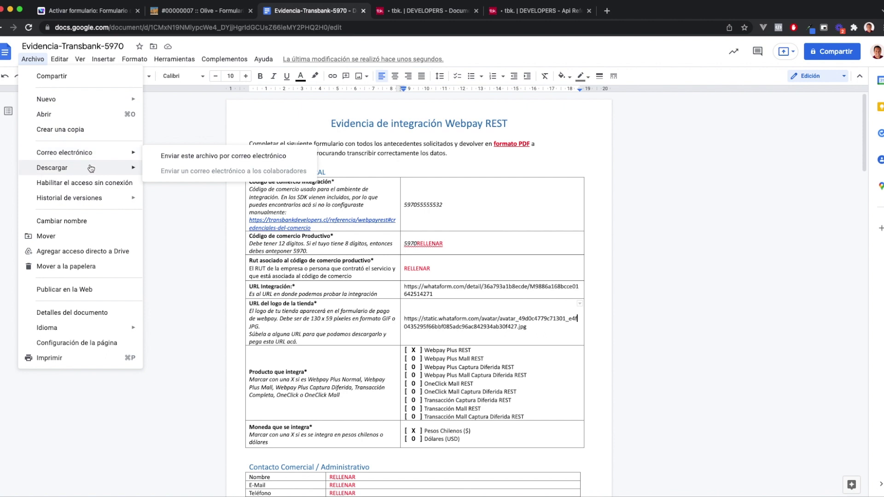
mouse_move(91, 168)
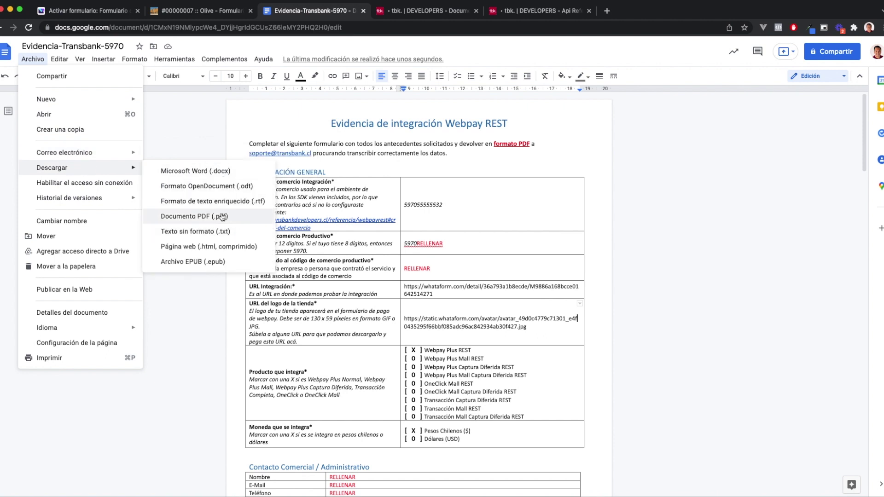
left_click(480, 164)
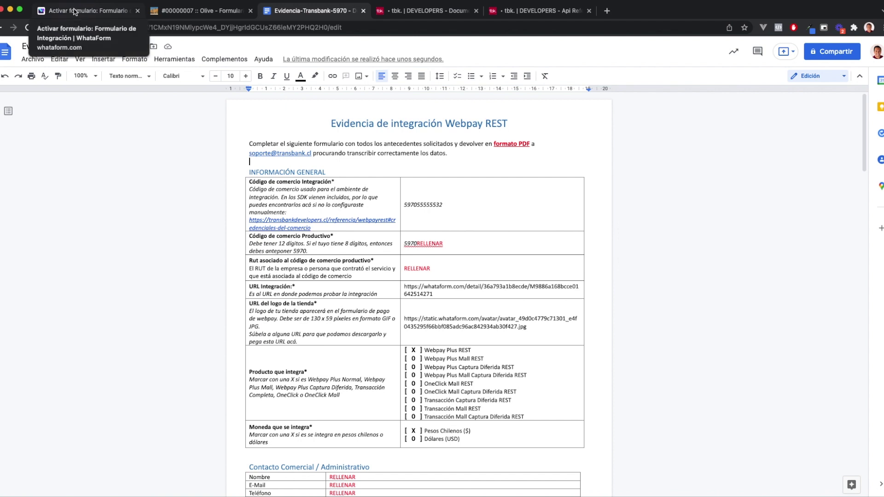
left_click(541, 11)
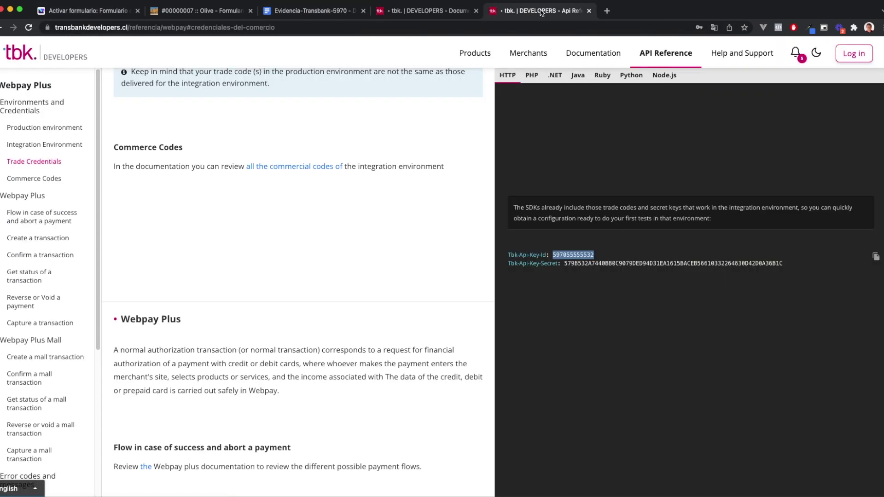
double_click(663, 263)
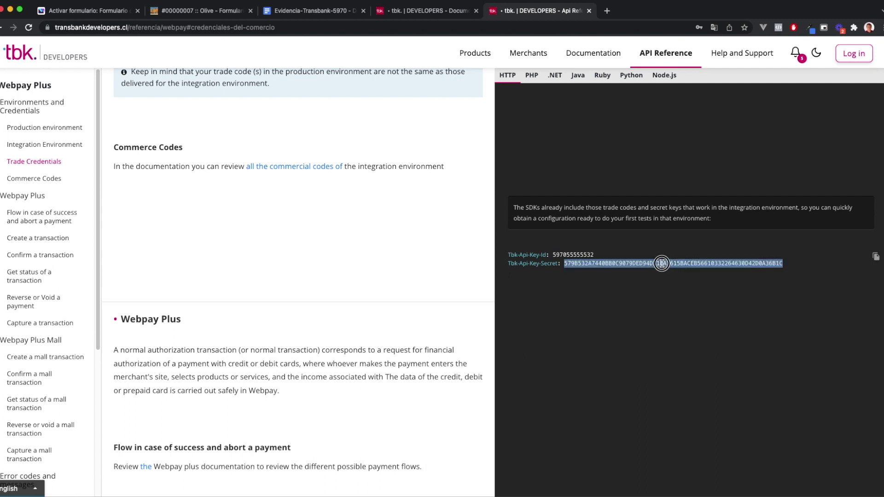
left_click(81, 12)
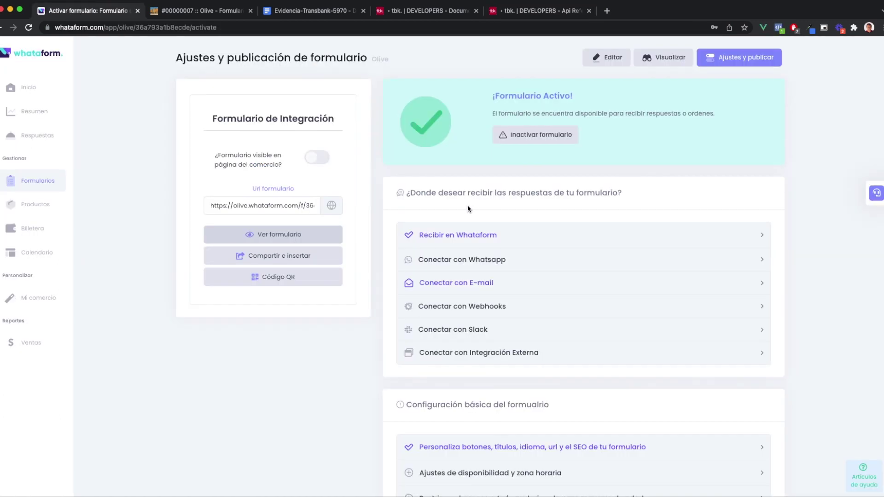
scroll(387, 273, "down", 12)
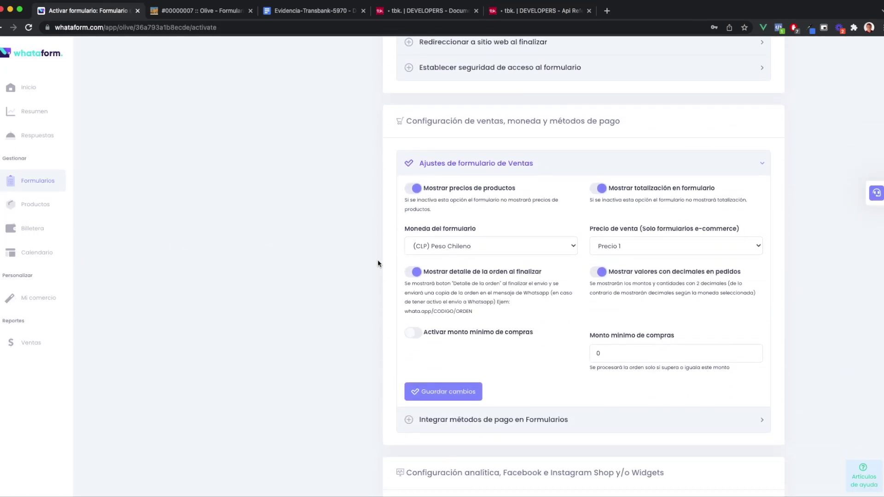
scroll(563, 257, "up", 4)
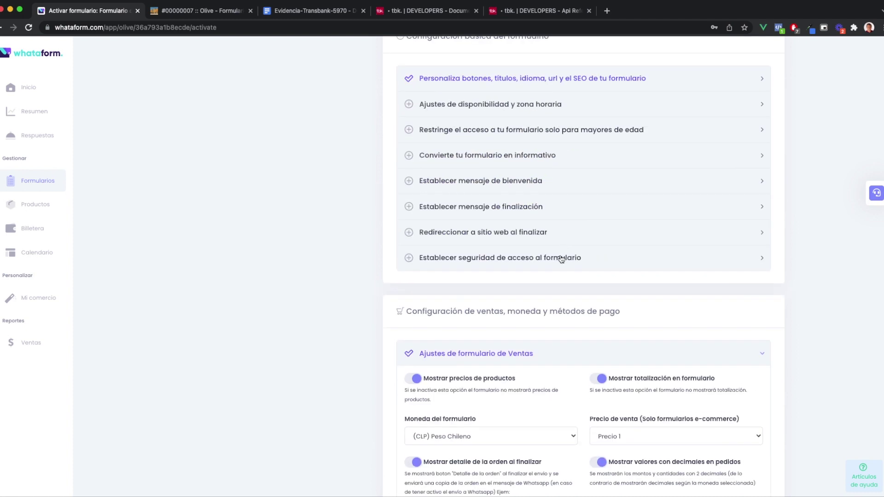
left_click(525, 353)
scroll(515, 134, "down", 5)
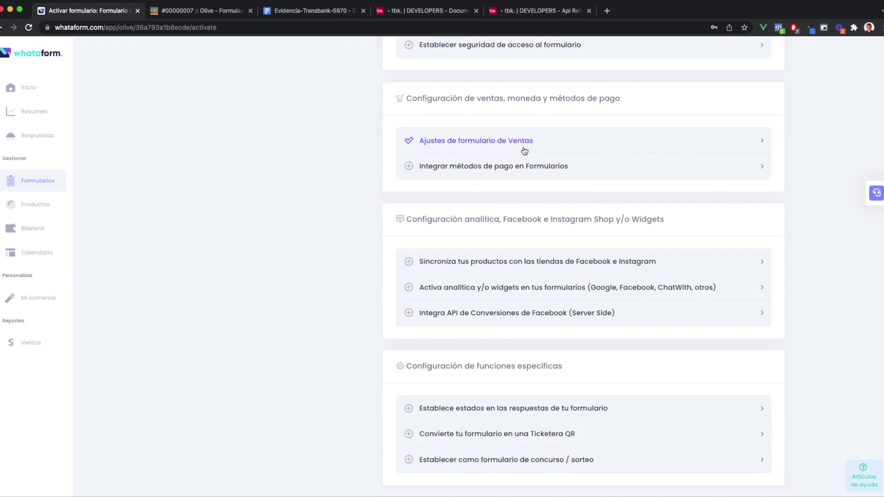
left_click(519, 167)
scroll(347, 207, "down", 1)
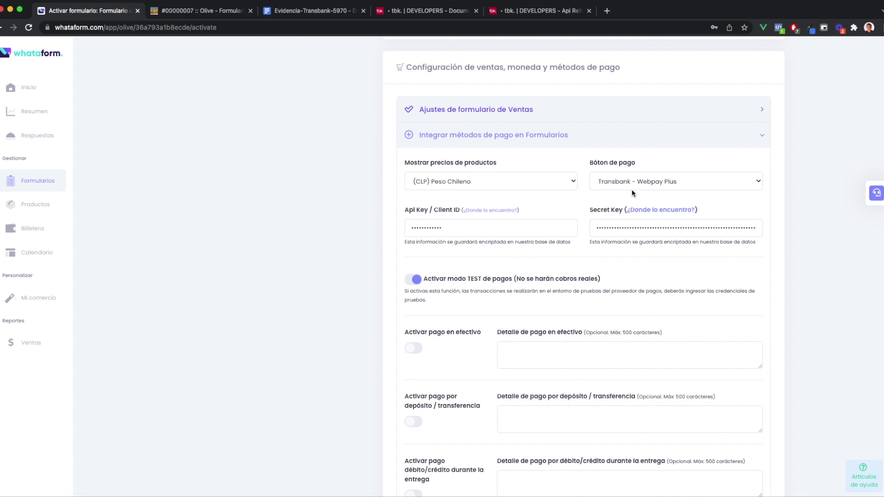
left_click(614, 184)
left_click(684, 184)
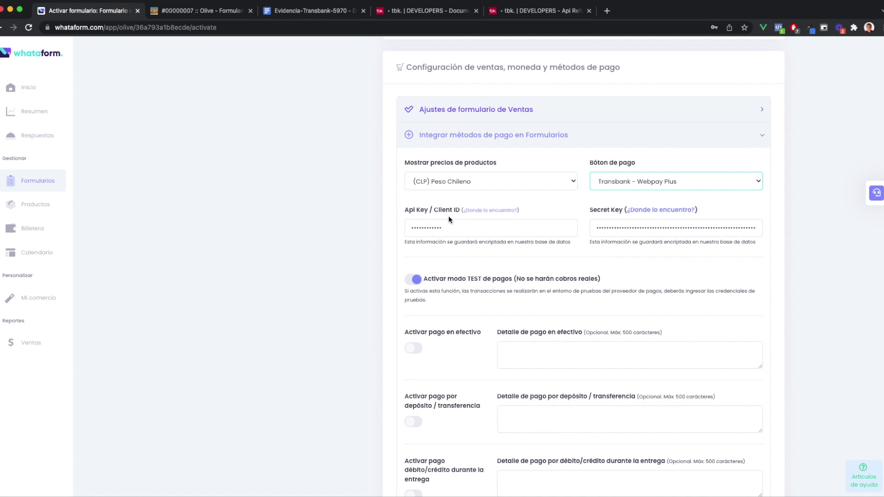
left_click(535, 12)
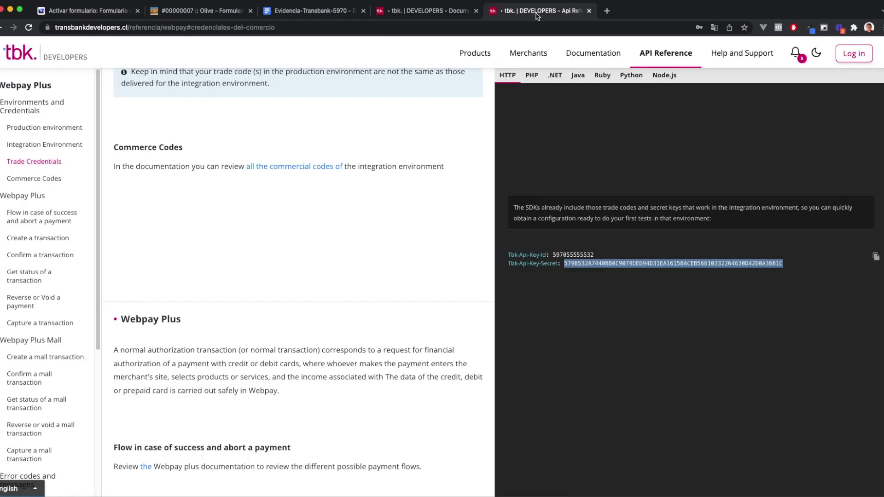
left_click(405, 11)
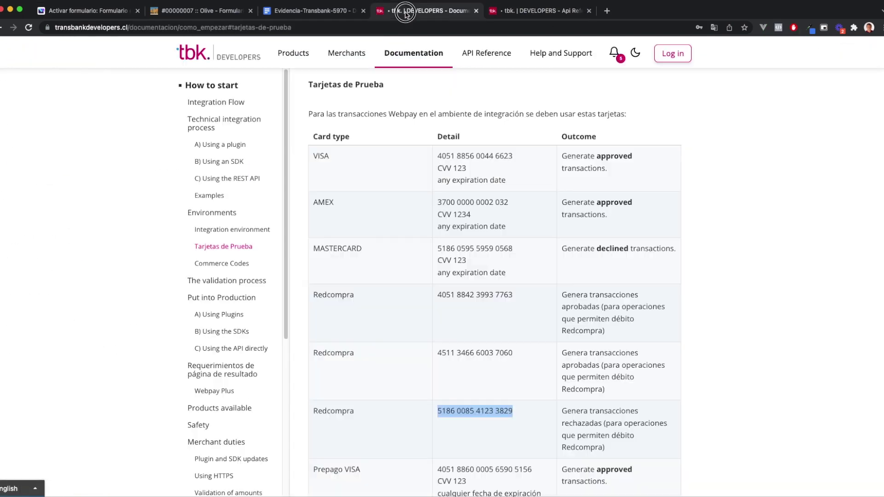
left_click(316, 11)
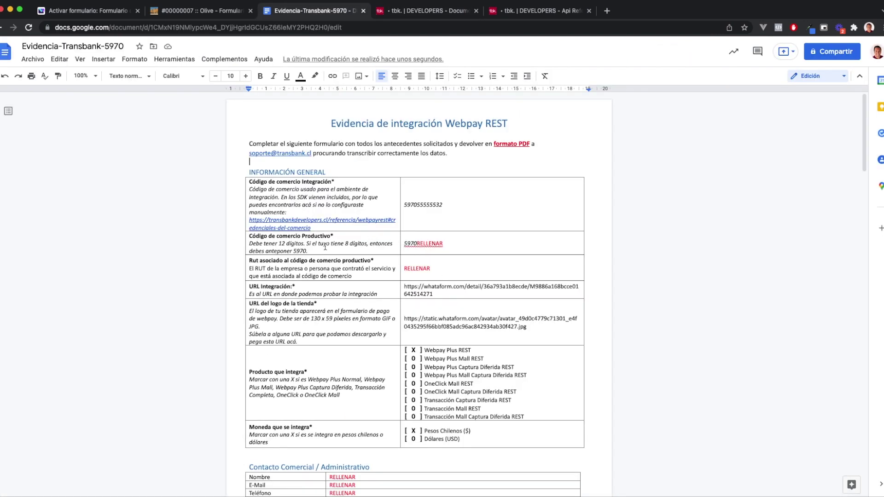
Replace the Webpay Secret Key with the API key secret copied from the Transbank credentials page
triple_click(445, 243)
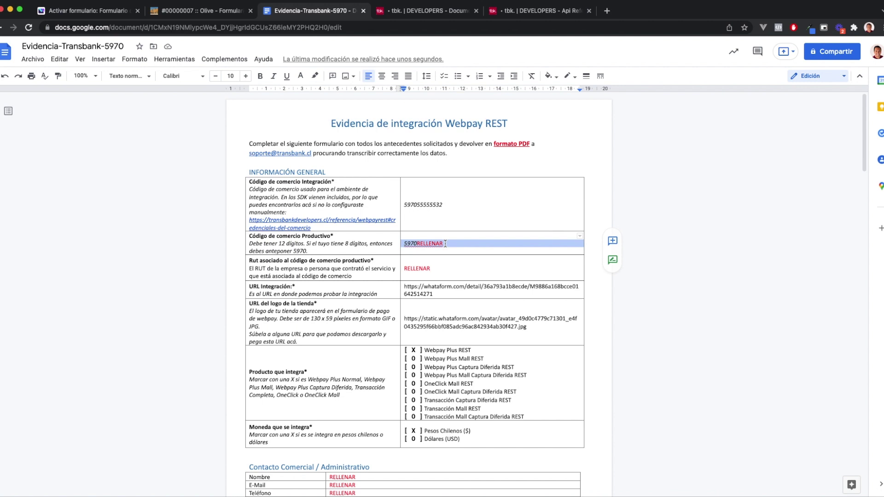
left_click(445, 243)
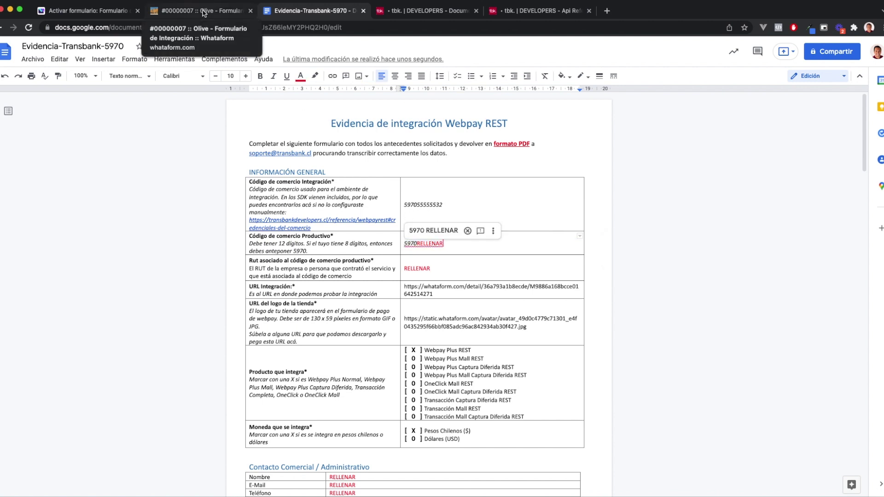
left_click(87, 10)
left_click(626, 223)
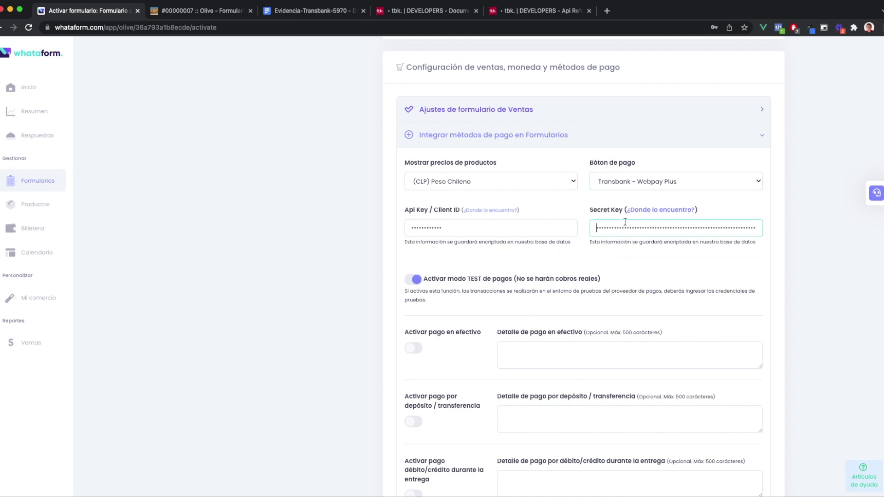
key("super+a")
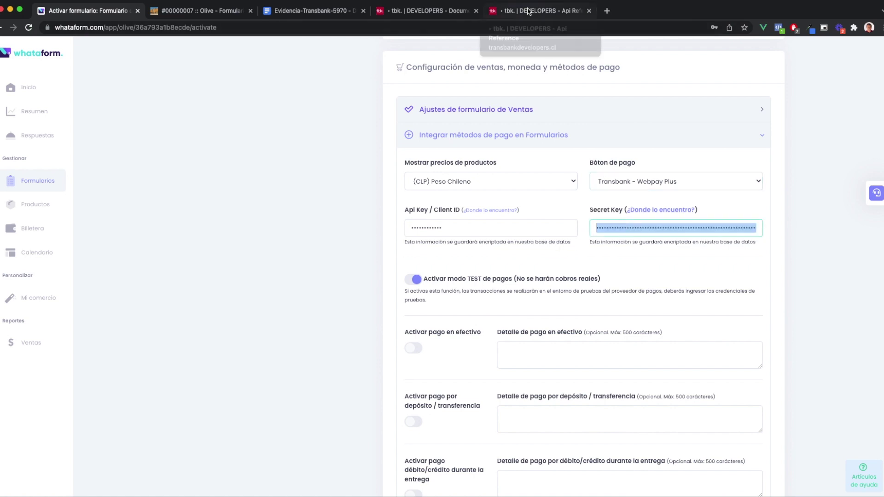
left_click(528, 10)
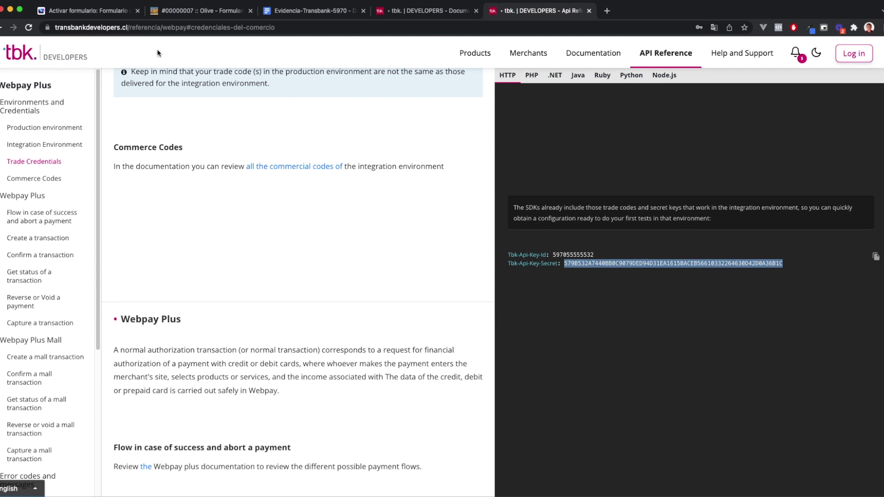
left_click(101, 15)
key("super+v")
Switch off 'Activar modo TEST de pagos' and save the payment settings
left_click(412, 280)
left_click(410, 282)
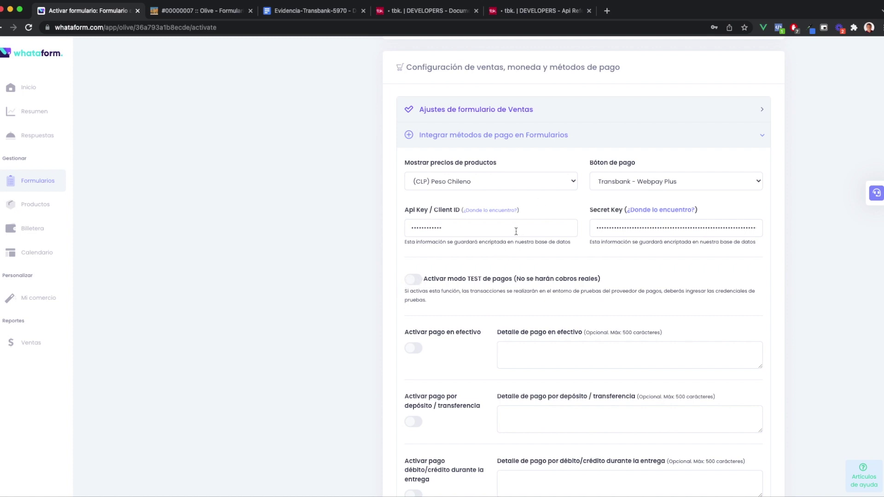
left_click(541, 11)
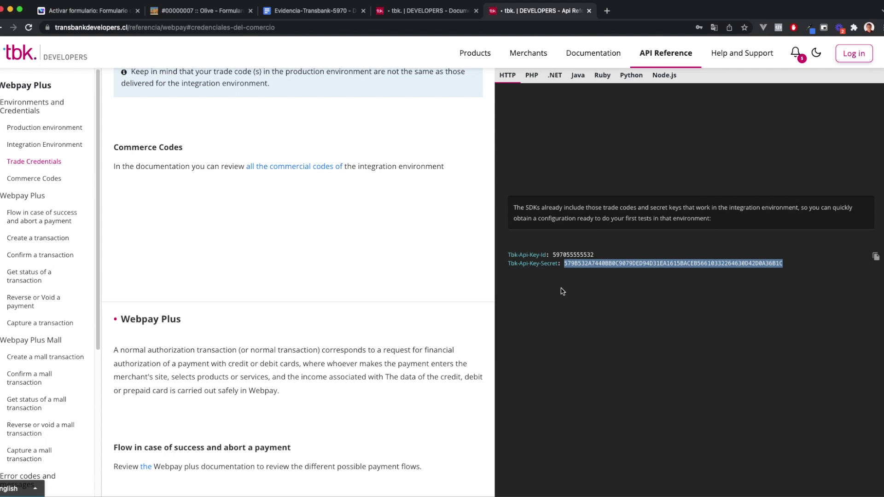
left_click(44, 10)
left_click(413, 281)
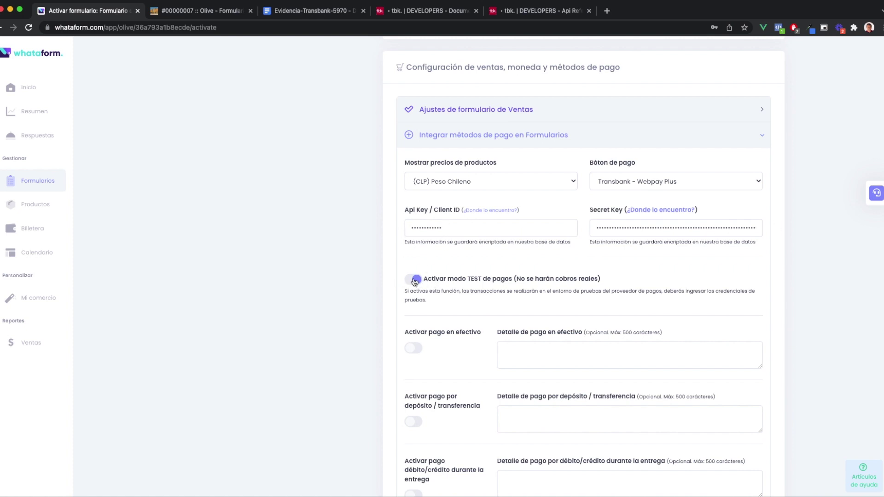
left_click(415, 282)
scroll(374, 291, "down", 3)
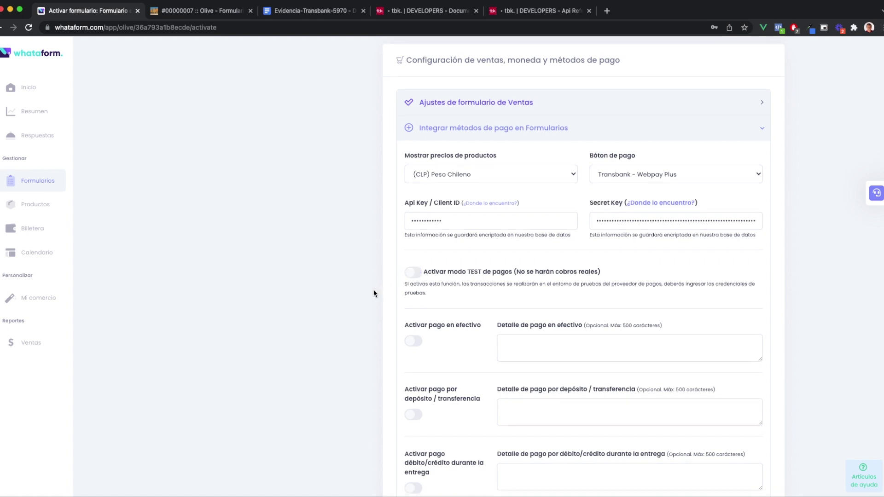
left_click(450, 466)
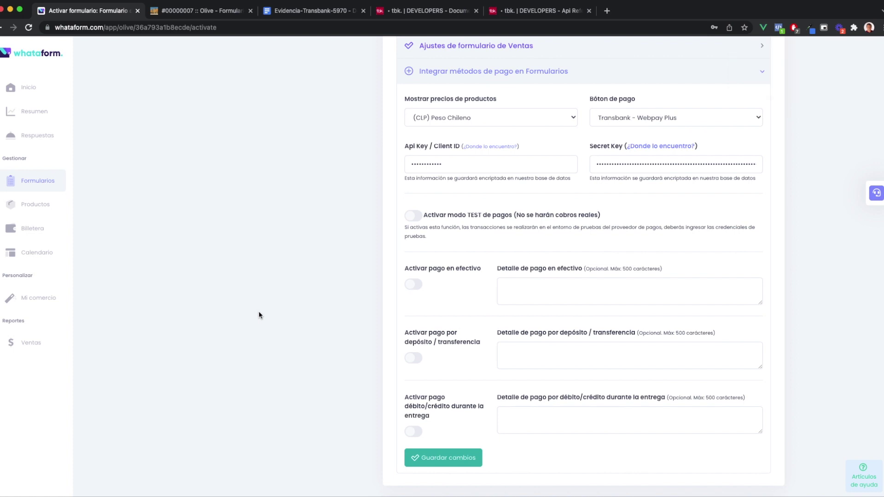
scroll(261, 315, "up", 2)
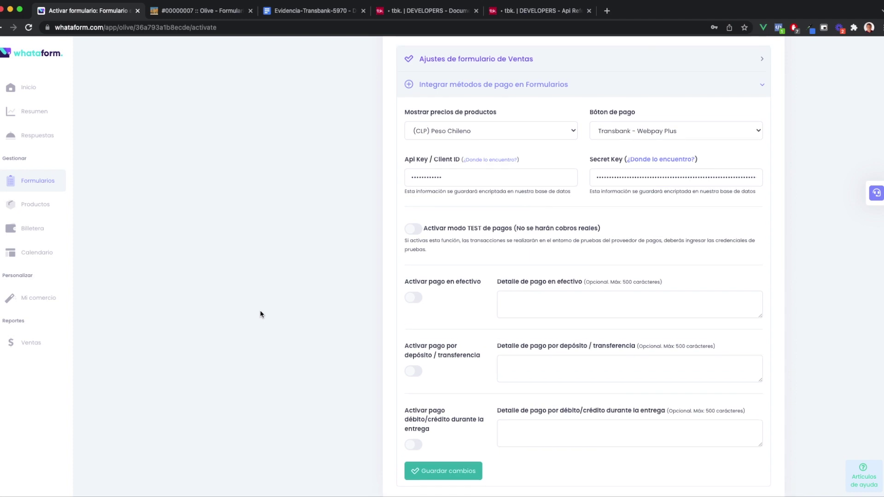